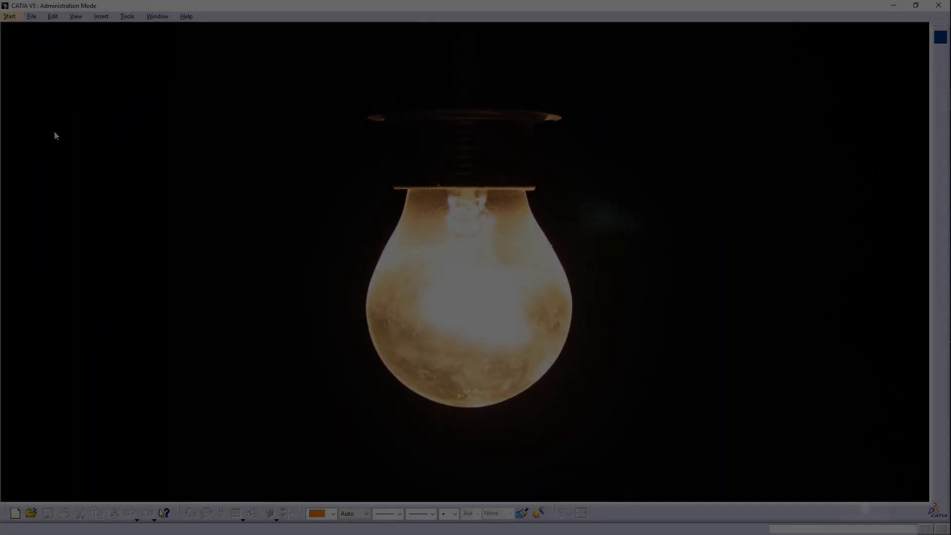
Step: Open the Start menu to reach the Mechanical Design workbench list
click(10, 16)
Step: Create the new Part Design part Arm_2 and open a sketch on the YZ plane
click(170, 128)
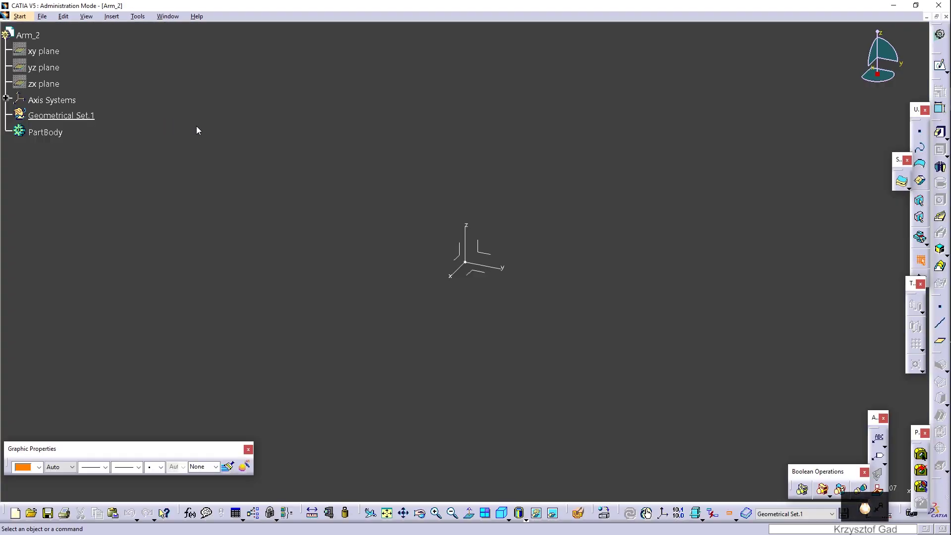
click(495, 260)
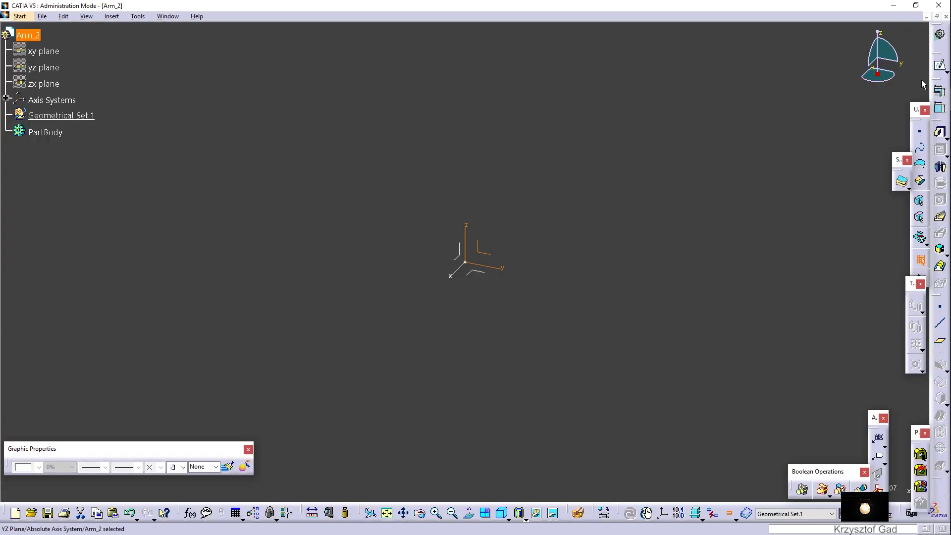
click(940, 64)
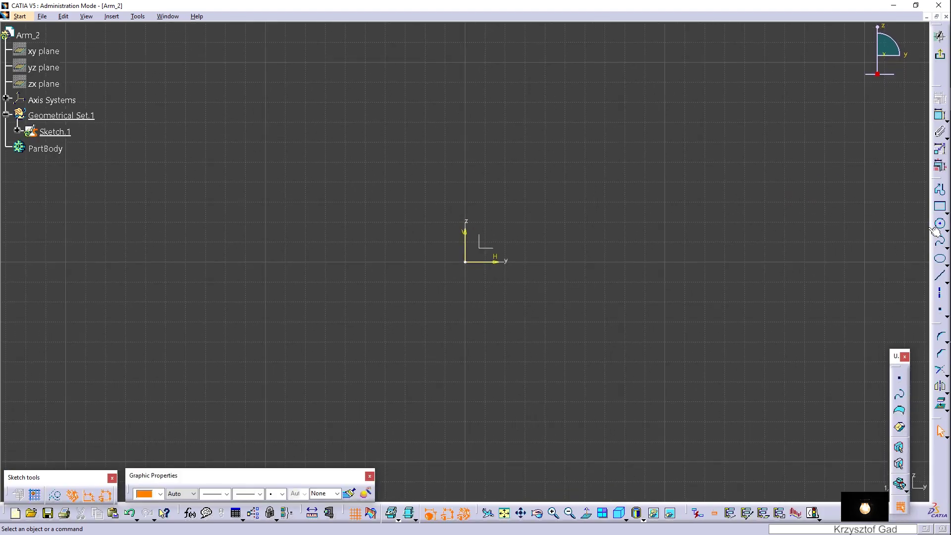
Step: Draw three circles: R16 at the origin, one upper left, and R16 to the right
click(941, 226)
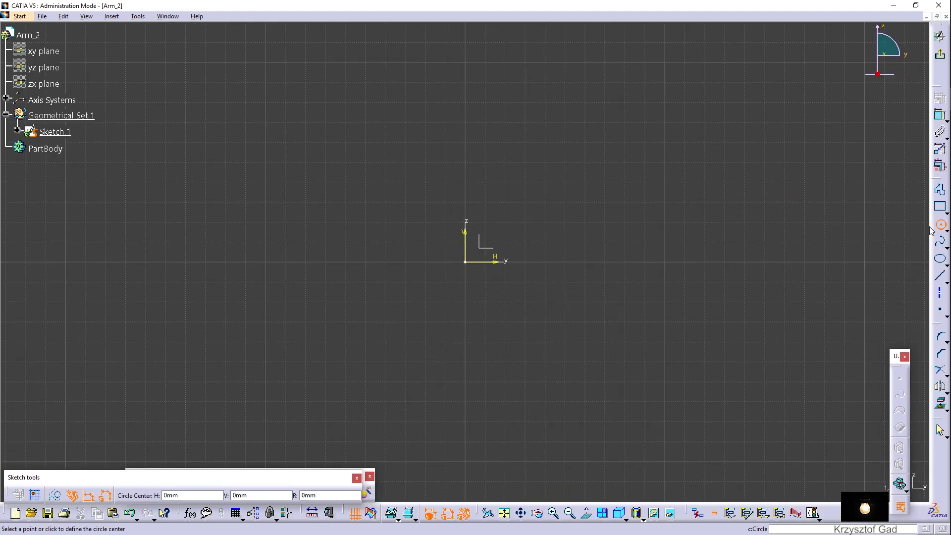
click(465, 261)
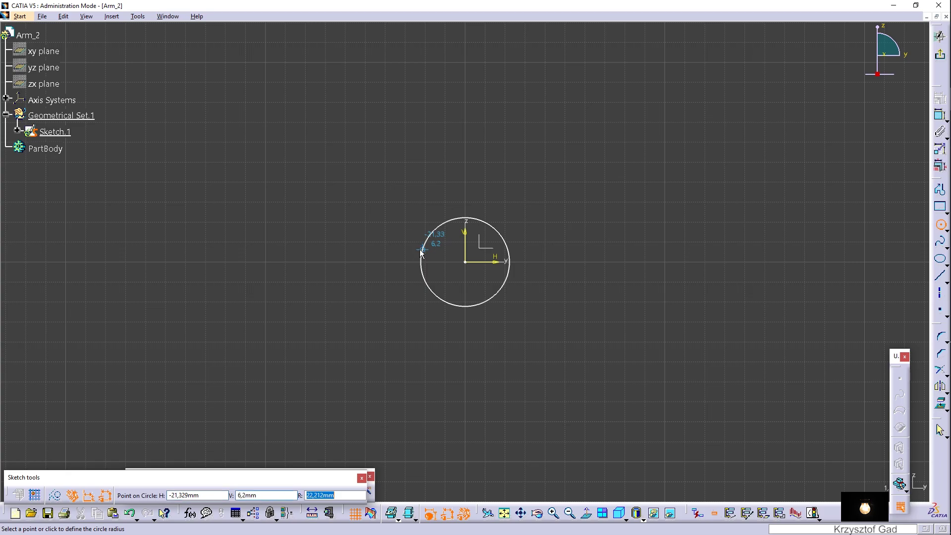
key(Return)
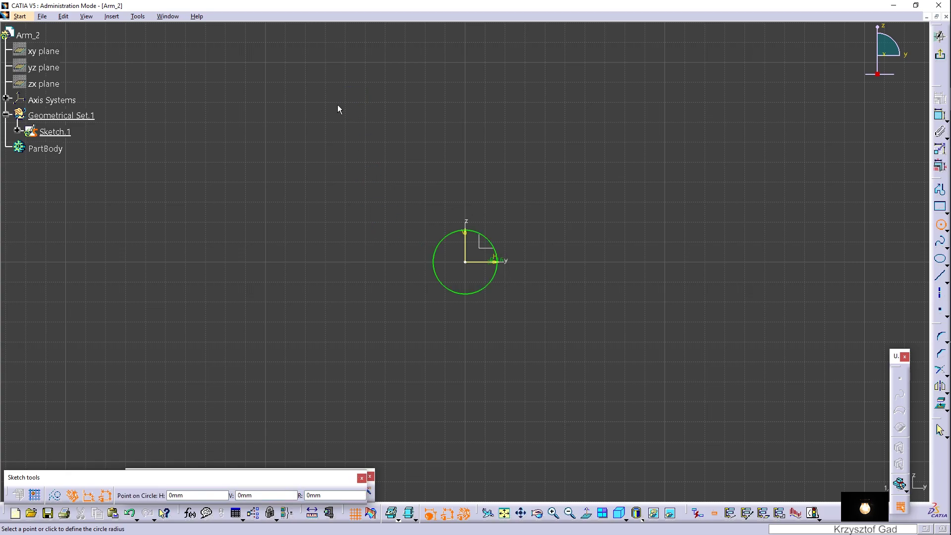
click(338, 105)
click(312, 88)
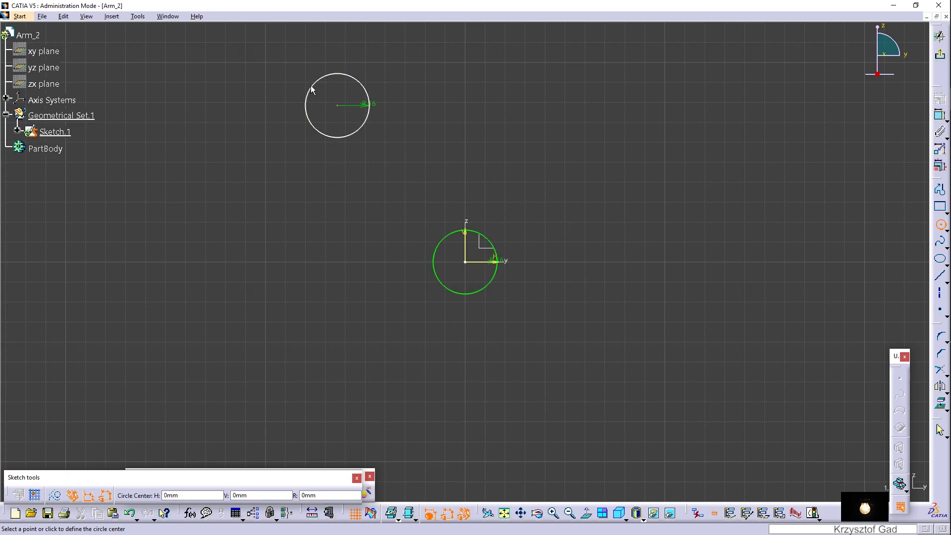
click(839, 261)
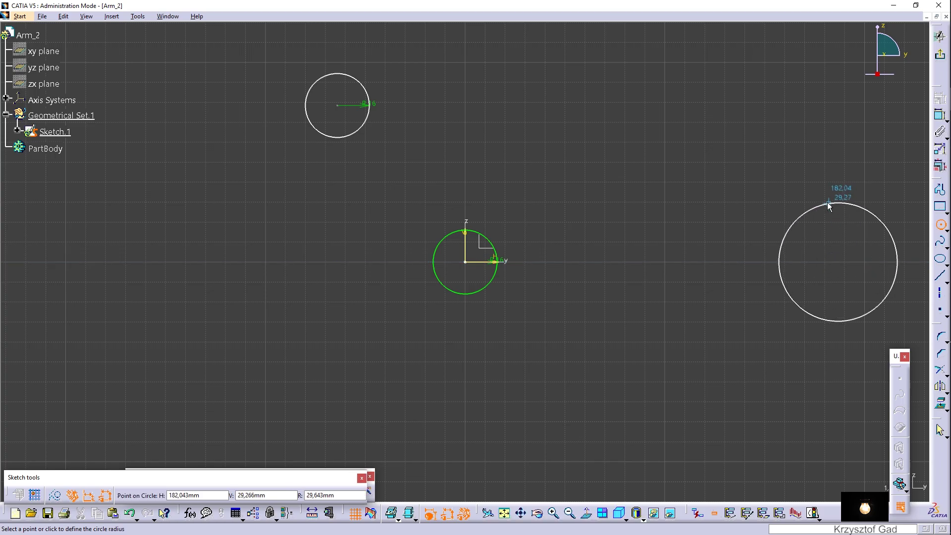
text(16)
key(Return)
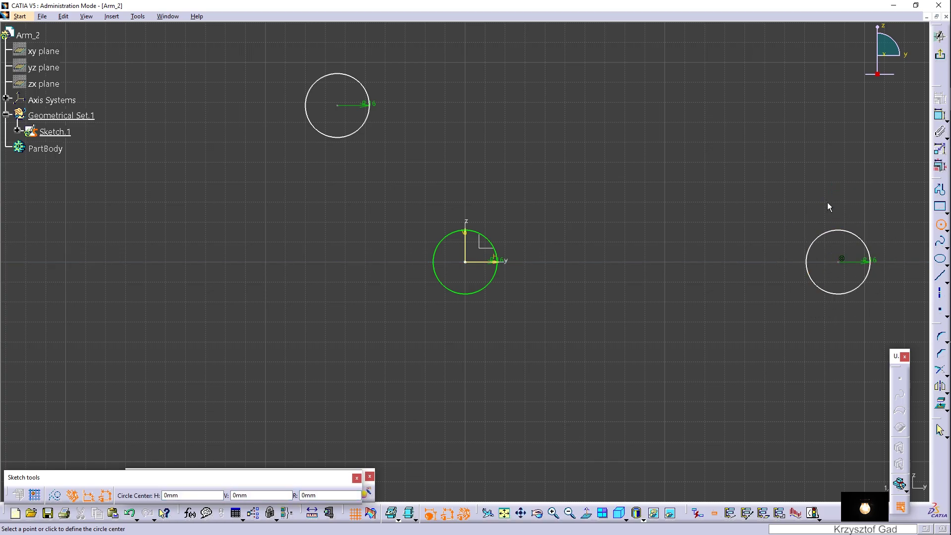
key(Escape)
click(939, 115)
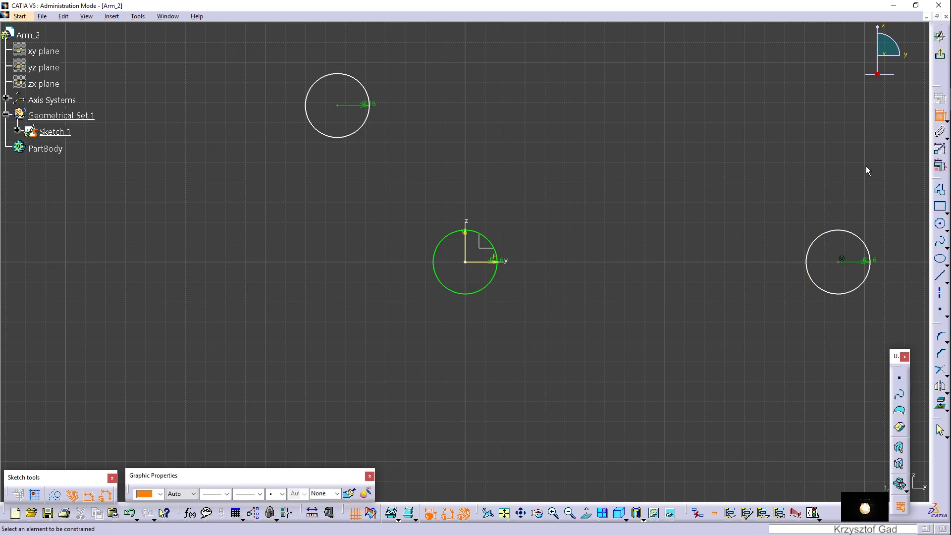
Step: Dimension the horizontal distance between the right and origin circle centres, enlarging it
click(838, 262)
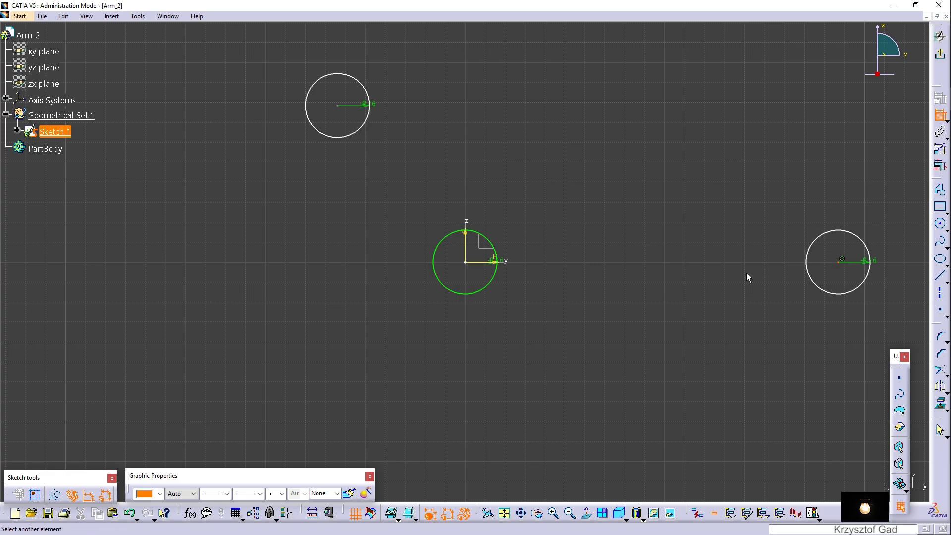
click(471, 259)
click(659, 350)
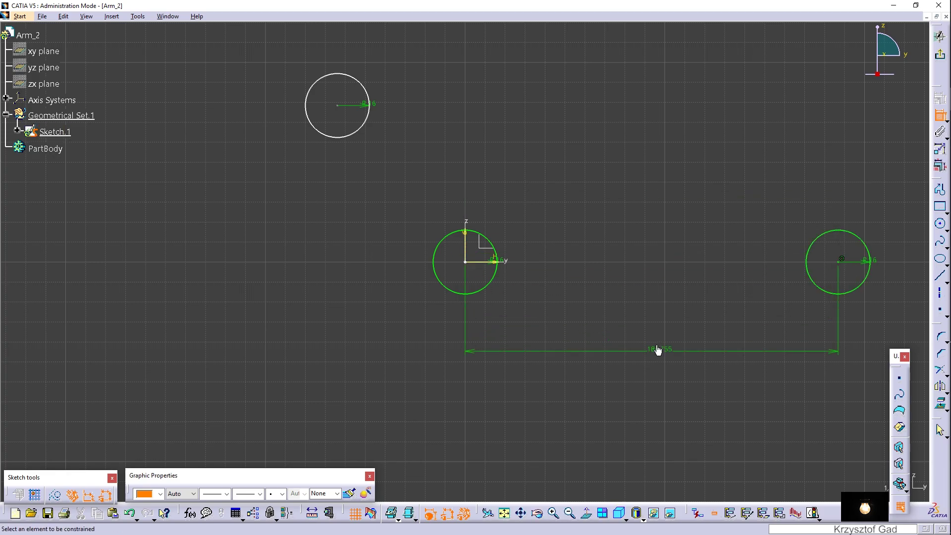
double_click(657, 350)
text(00)
key(Return)
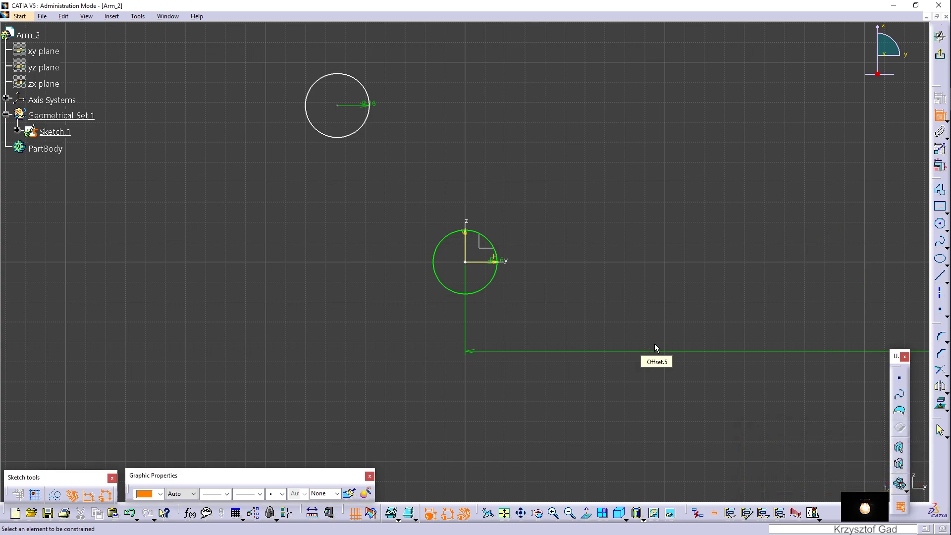
Step: Place the upper circle's centre 104 above and 70 beside the origin
click(508, 262)
click(338, 106)
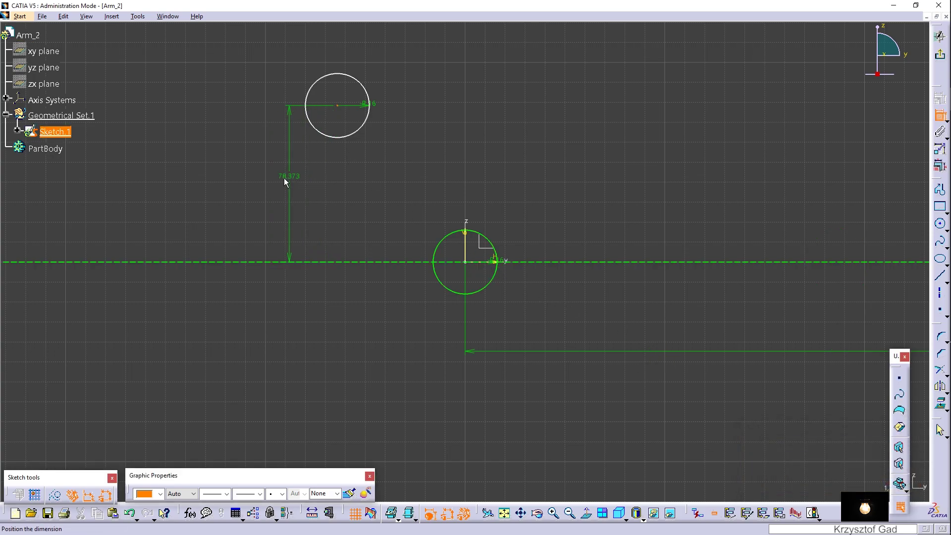
click(254, 173)
double_click(254, 169)
text(1)
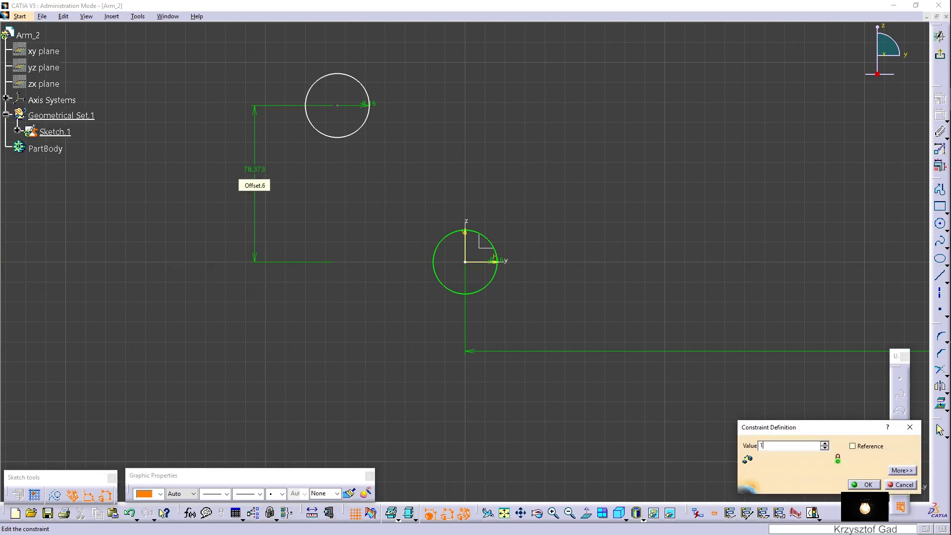
text(04)
key(Return)
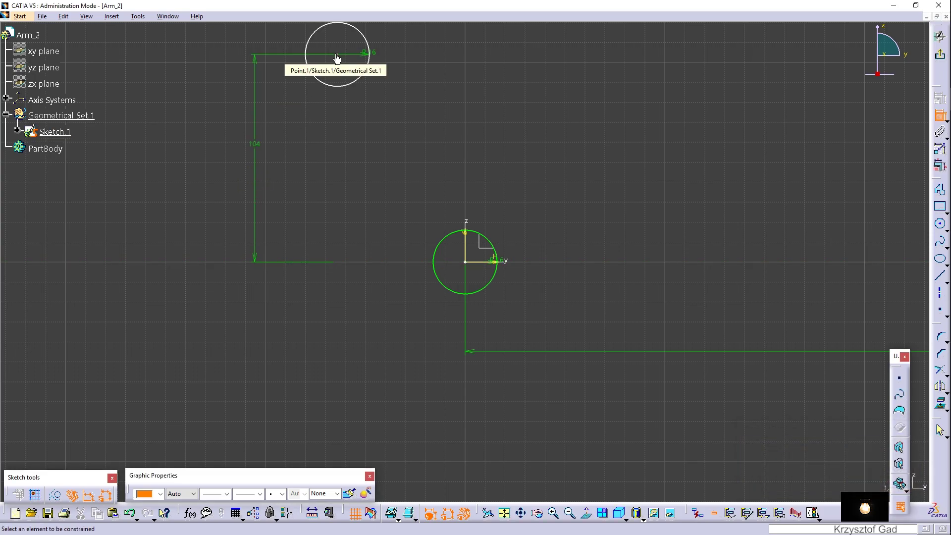
click(336, 55)
click(470, 247)
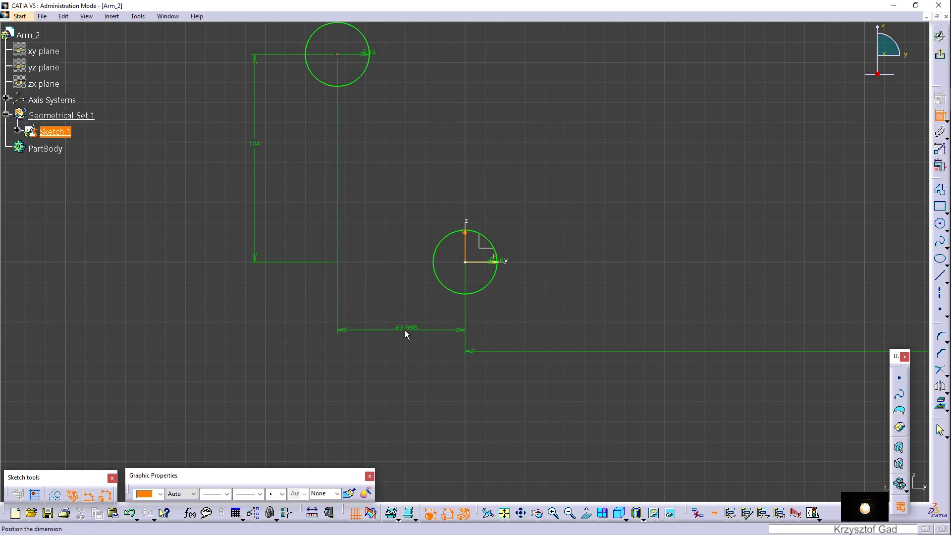
double_click(401, 330)
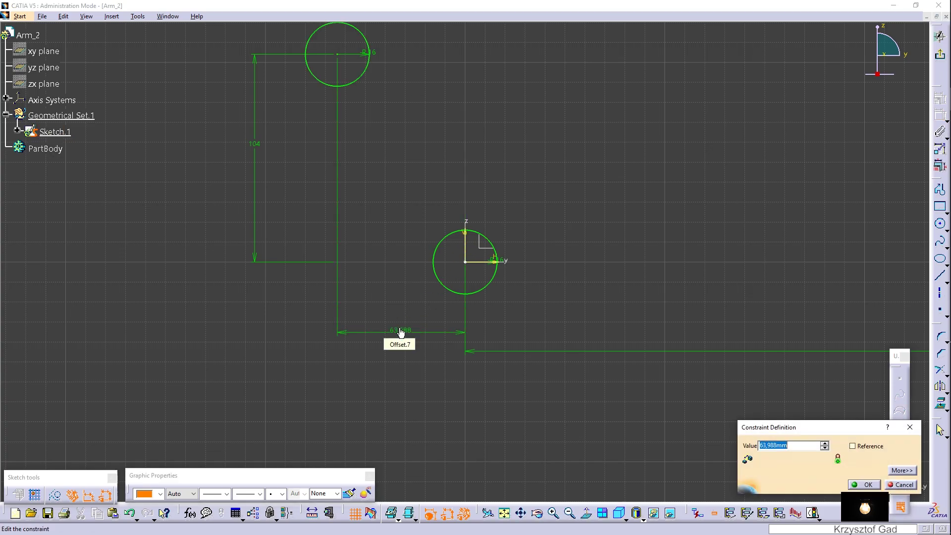
text(0)
key(Return)
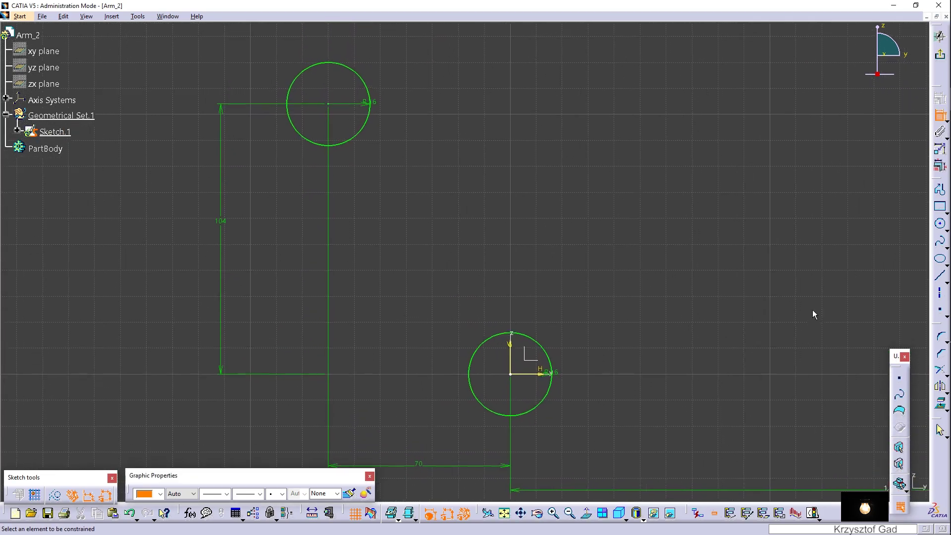
Step: Draw a line from the upper circle to the lower circle, tangent to both
click(937, 277)
click(294, 132)
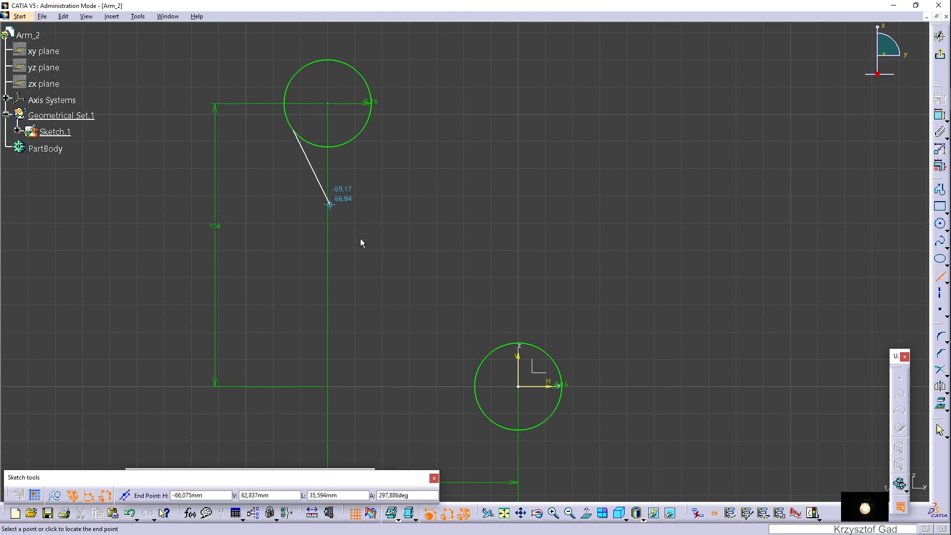
click(482, 411)
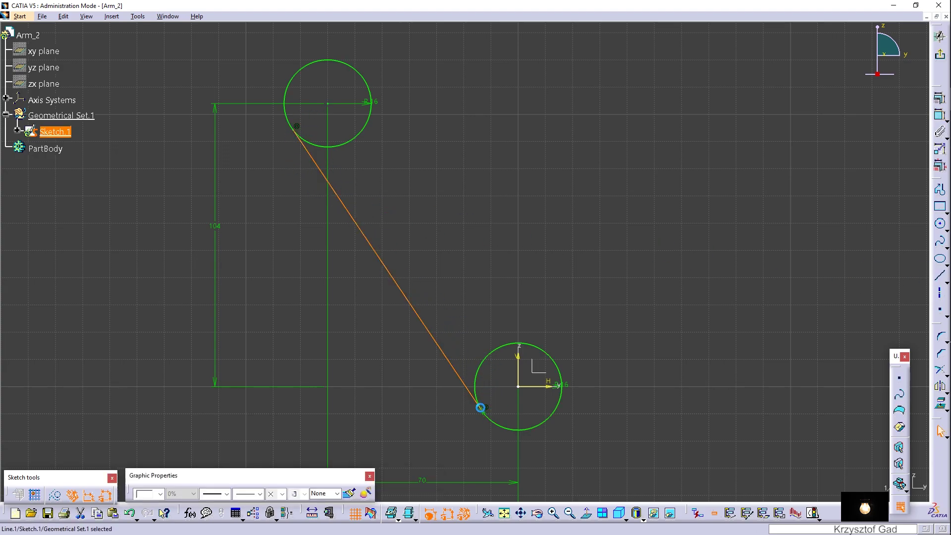
click(482, 266)
click(315, 154)
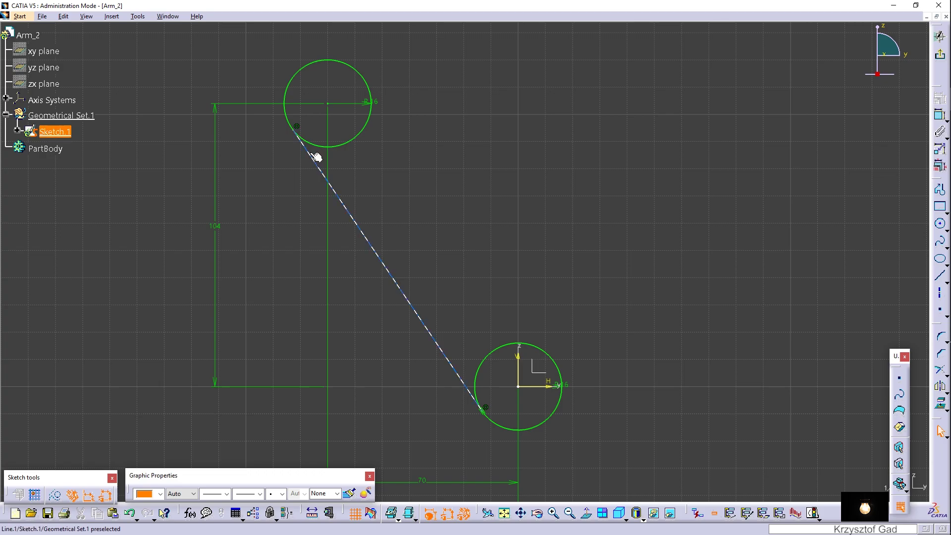
click(940, 96)
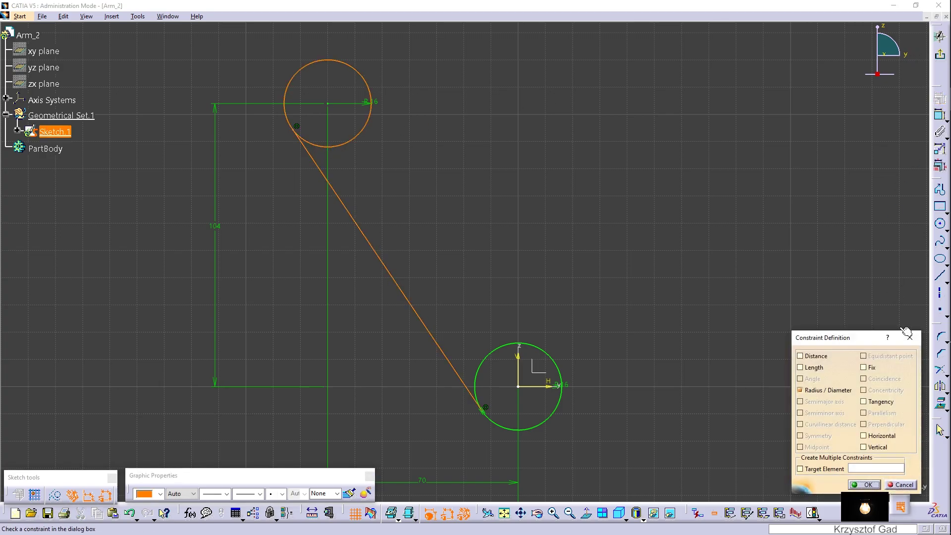
click(880, 401)
click(863, 482)
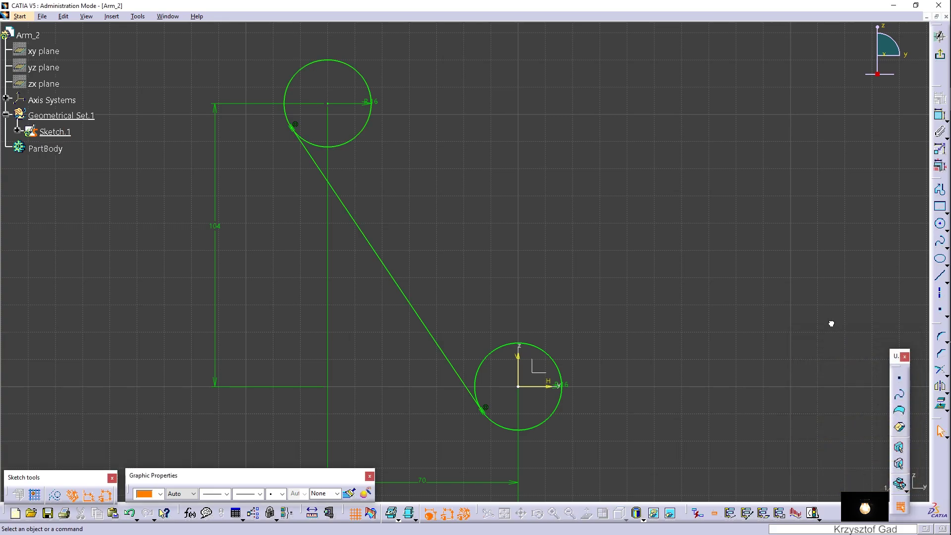
Step: Draw a bent two-segment lower profile from the origin circle to the right circle
click(940, 191)
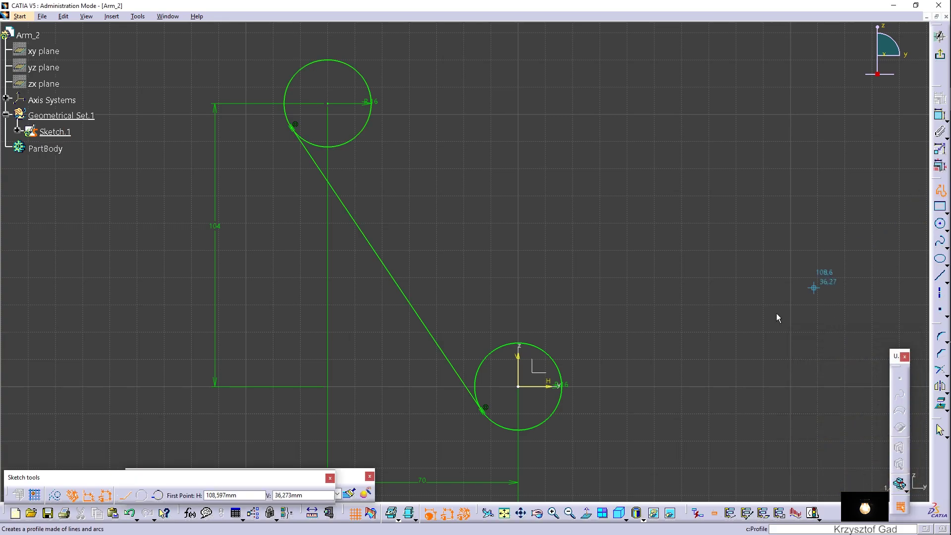
click(536, 426)
scroll(559, 414, down, 5)
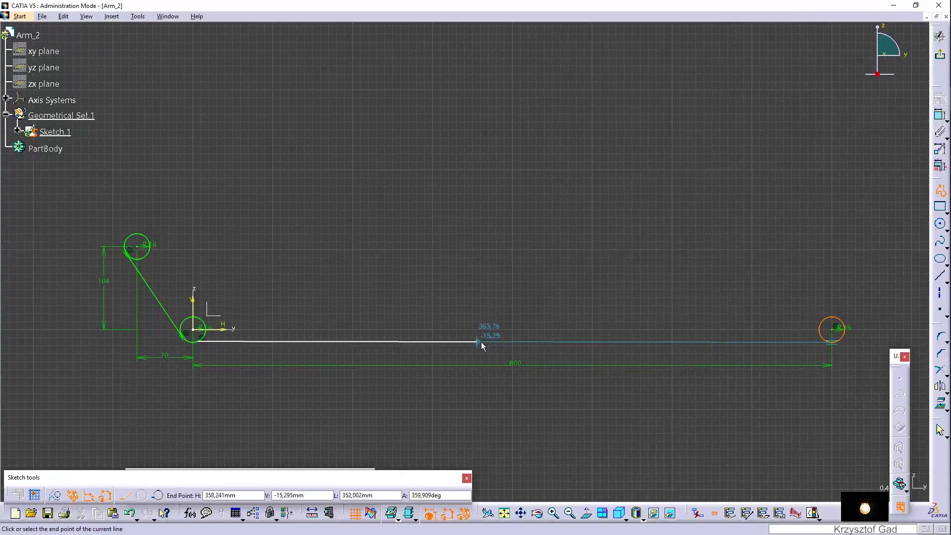
click(515, 327)
scroll(721, 356, up, 4)
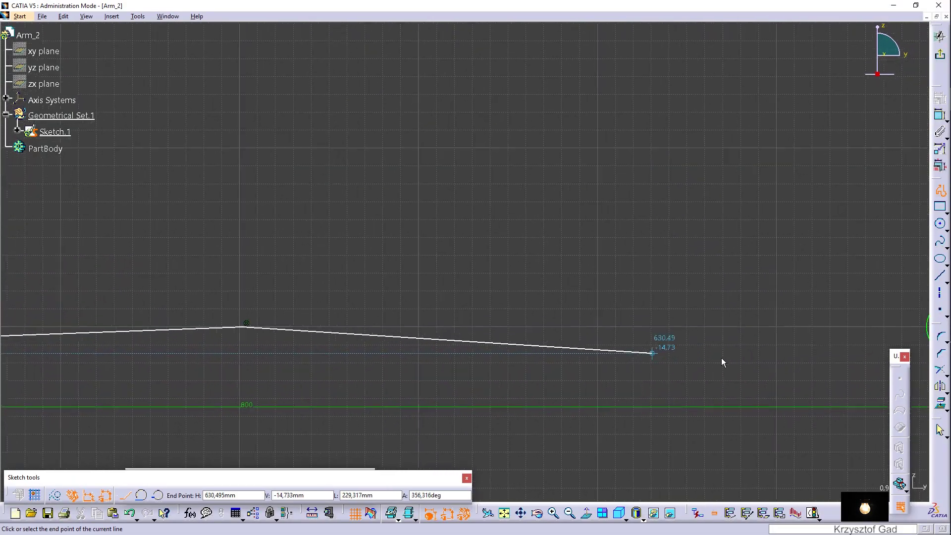
scroll(721, 357, up, 2)
middle_drag(721, 358, 664, 265)
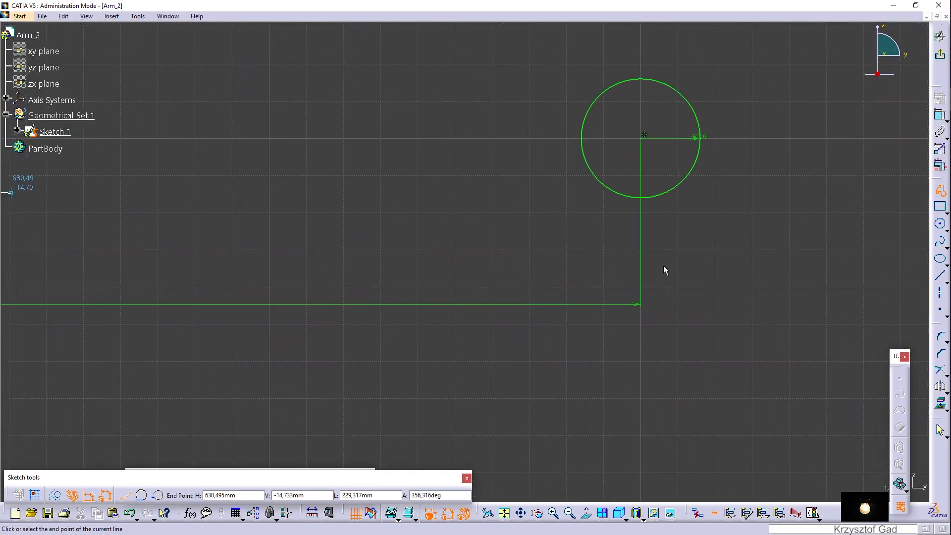
click(629, 198)
key(Escape)
Step: Make the new profile line tangent to the right circle
click(619, 197)
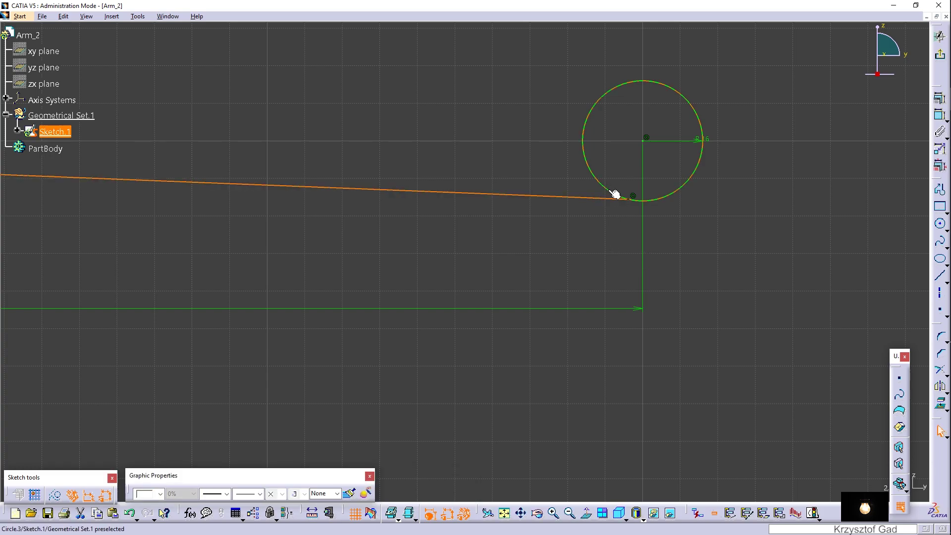
click(940, 98)
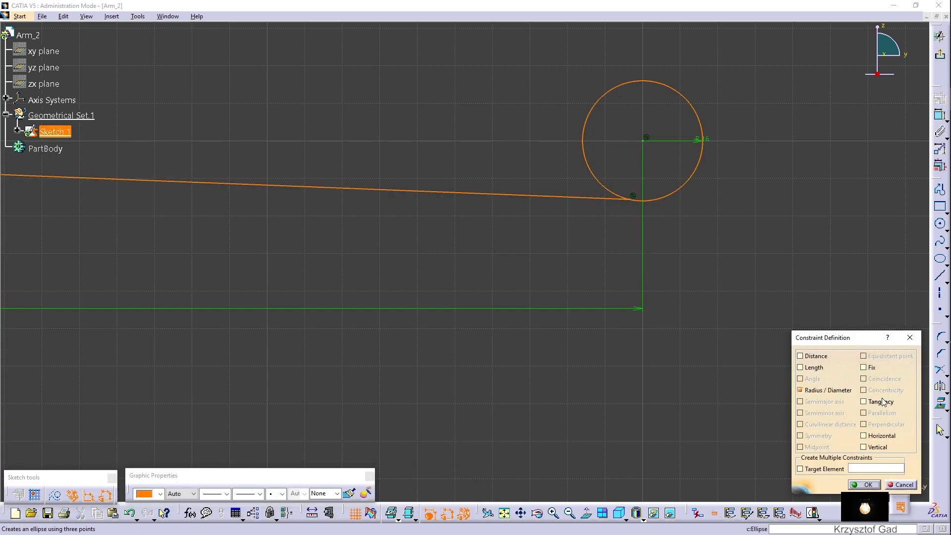
click(858, 446)
click(865, 486)
scroll(756, 325, down, 1)
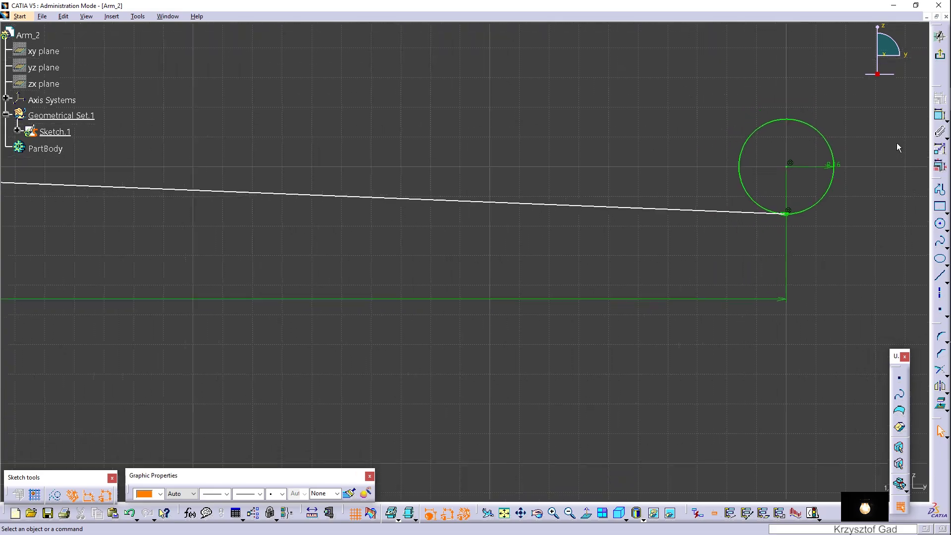
Step: Fix the lower line's bend point 325 mm horizontally from the vertical axis
click(940, 115)
scroll(748, 212, down, 3)
middle_drag(748, 212, 548, 225)
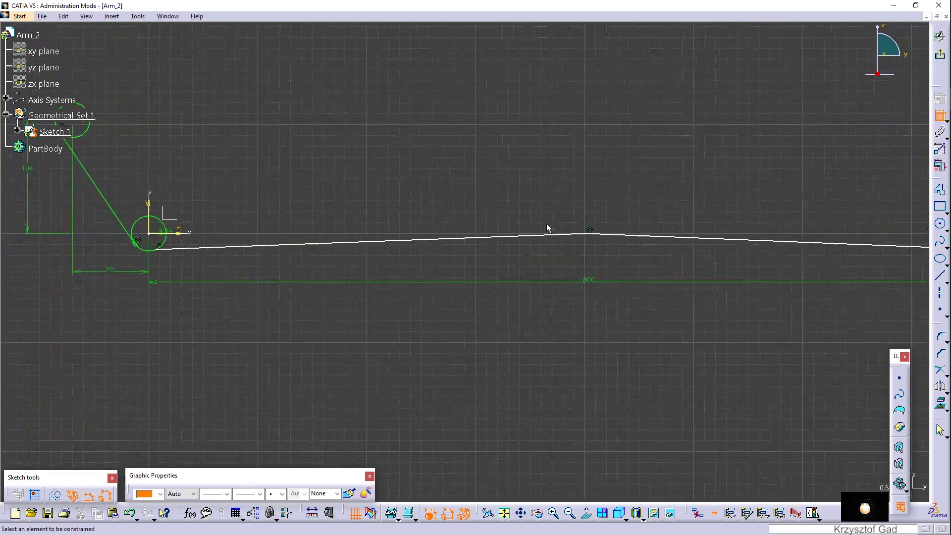
click(602, 239)
scroll(242, 288, up, 2)
scroll(242, 288, up, 3)
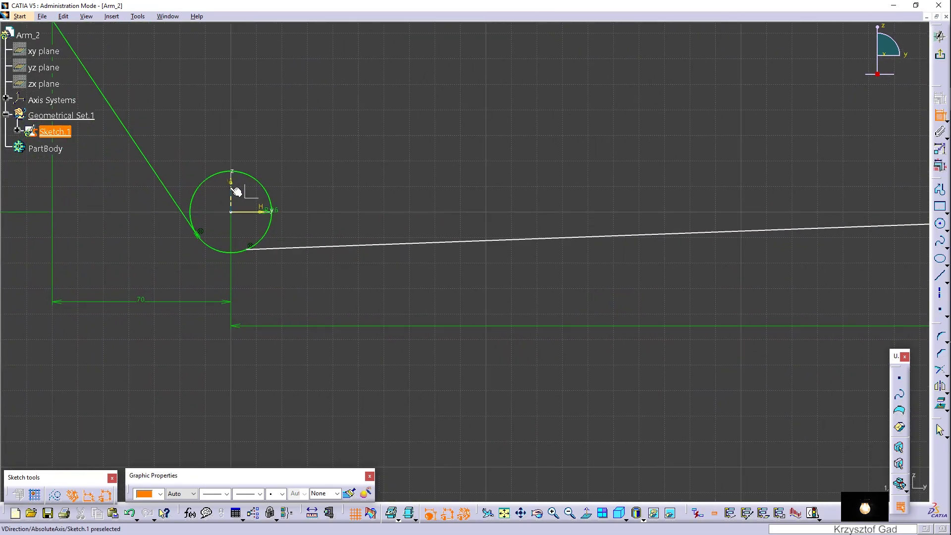
click(236, 191)
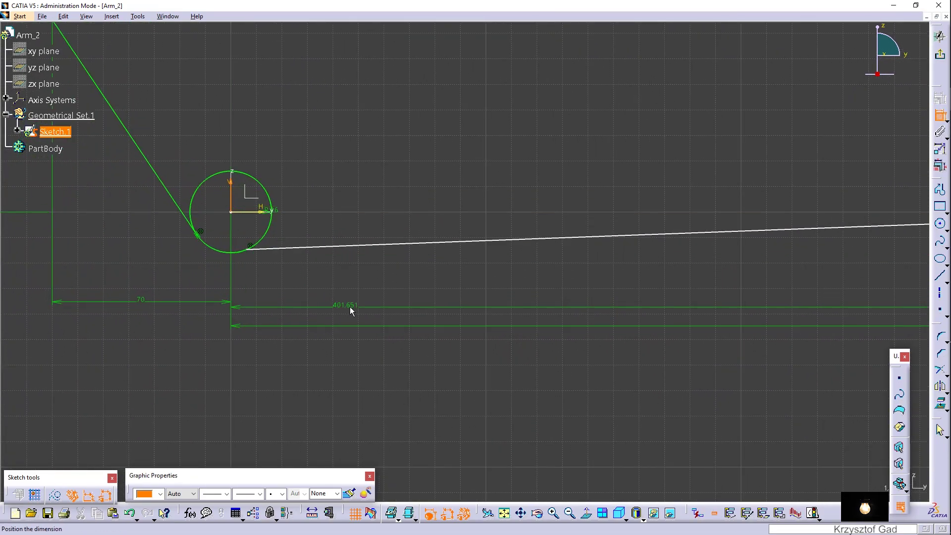
click(706, 302)
double_click(707, 301)
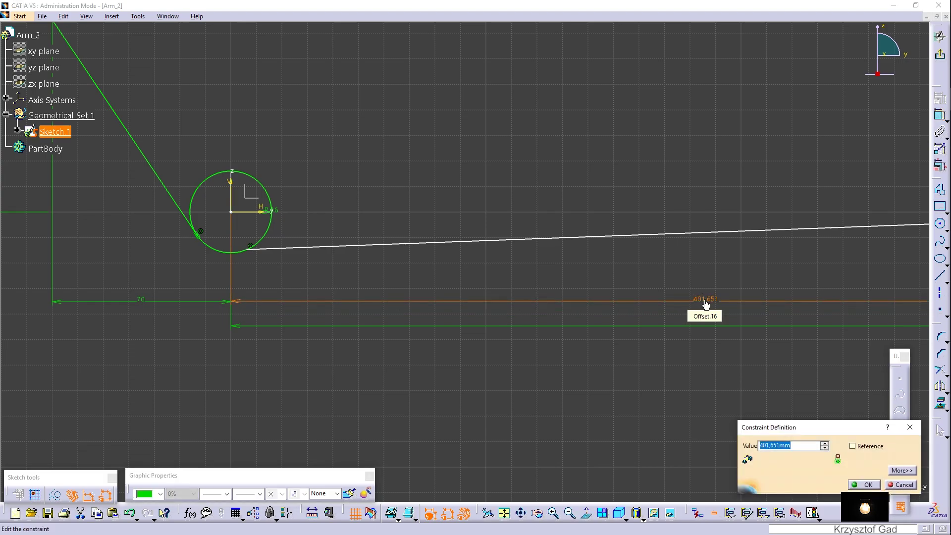
text(25)
key(Return)
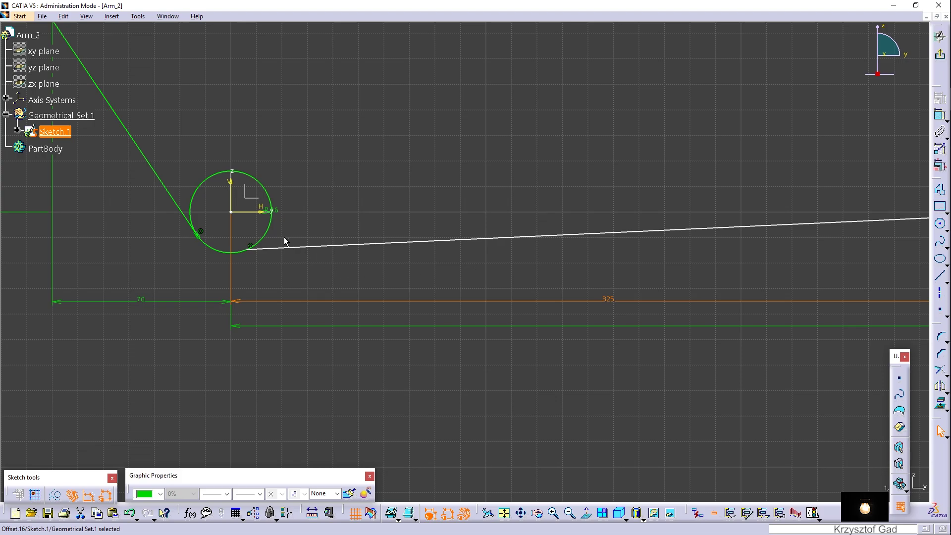
Step: Make the long lower line tangent to the lower circle
click(278, 247)
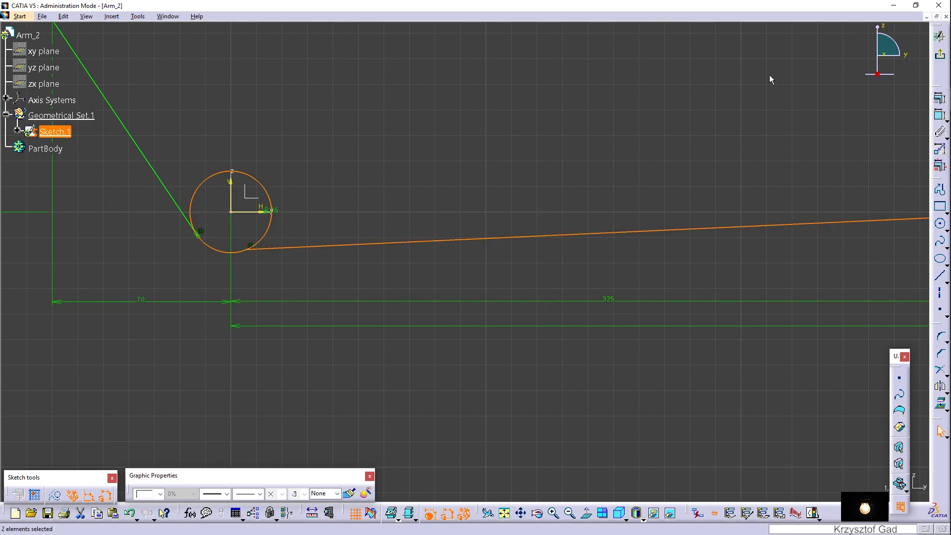
click(942, 104)
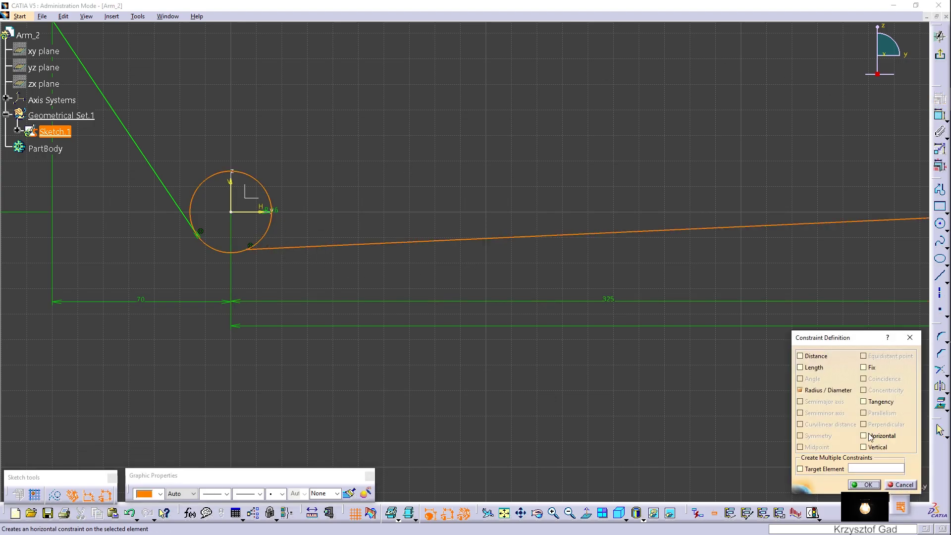
click(864, 401)
click(865, 486)
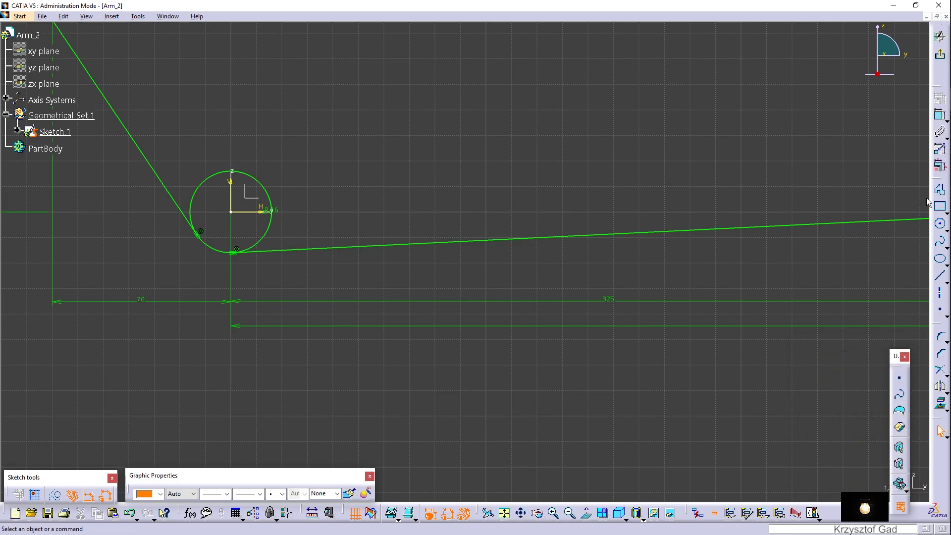
click(941, 193)
scroll(610, 259, down, 3)
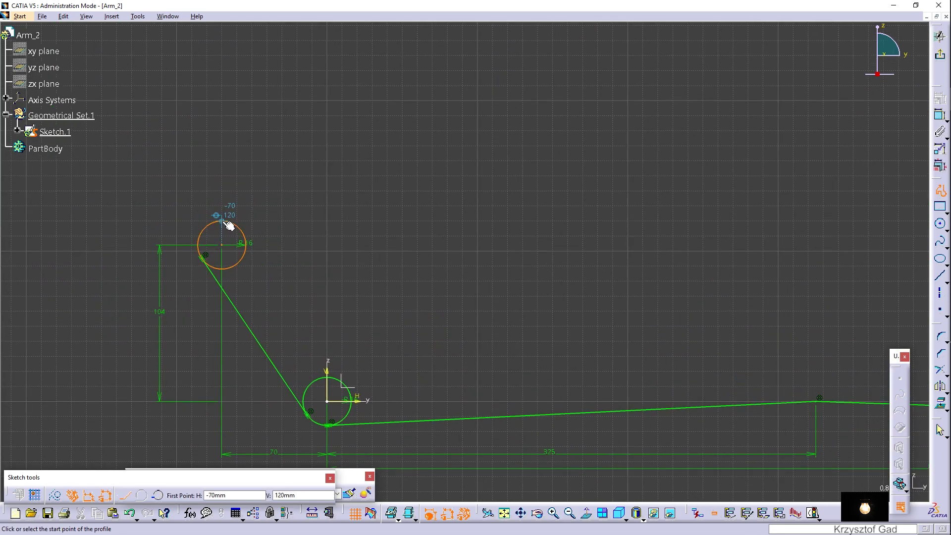
Step: Draw the upper outline from the upper circle's top to the right circle's top
click(224, 222)
click(777, 222)
mouse_move(777, 222)
middle_down()
mouse_move(548, 259)
mouse_move(515, 277)
mouse_move(650, 209)
middle_up()
click(511, 267)
click(700, 246)
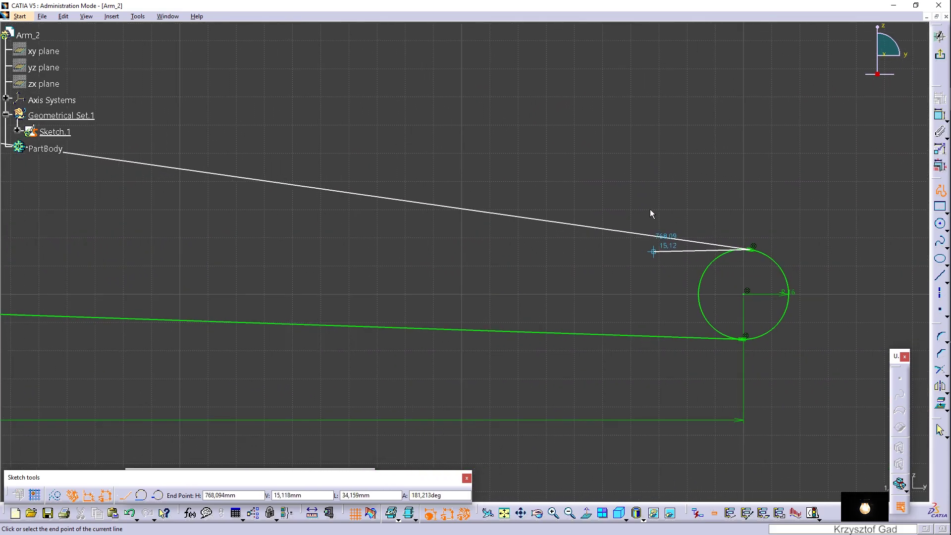
key(Escape)
click(604, 157)
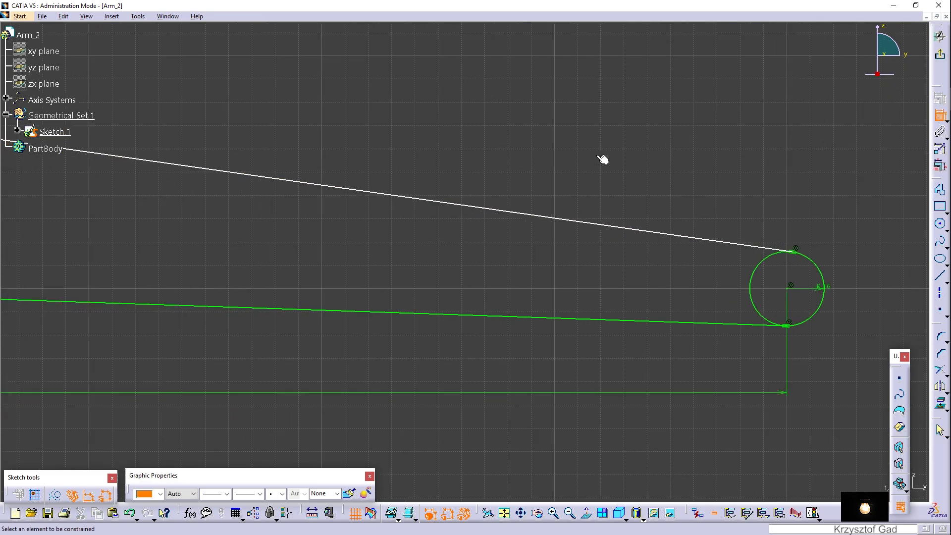
mouse_move(604, 157)
middle_down()
mouse_move(564, 191)
mouse_move(671, 192)
middle_up()
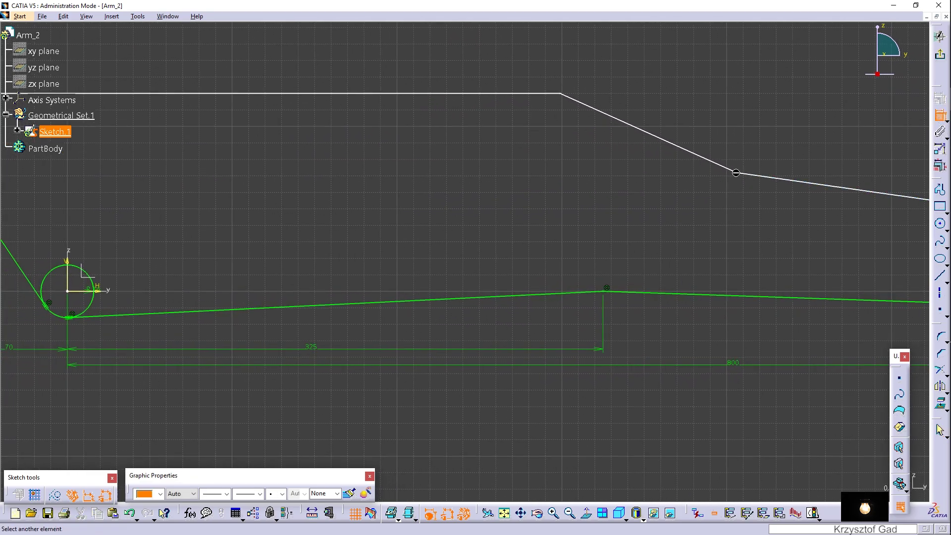
Step: Dimension the upper outline's bend 70 mm vertically above the lower line
click(110, 294)
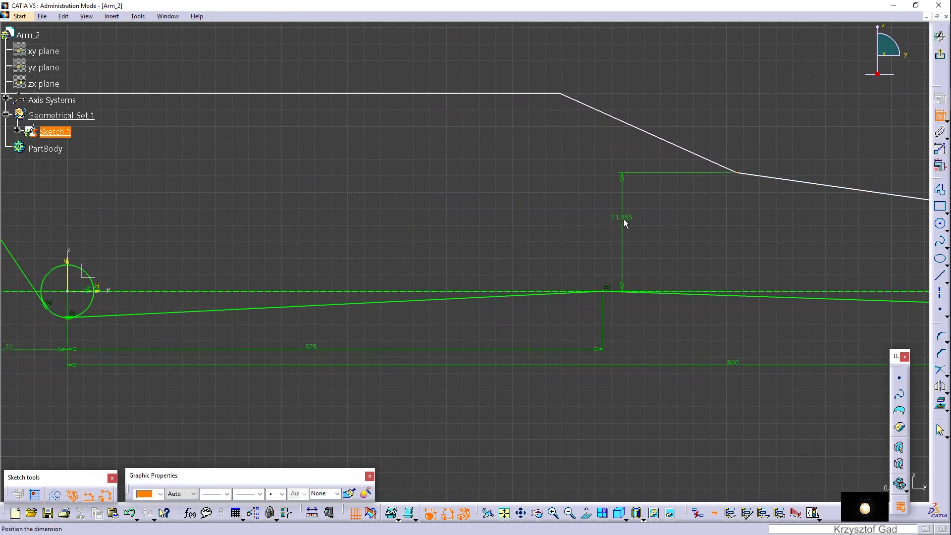
click(634, 225)
double_click(642, 225)
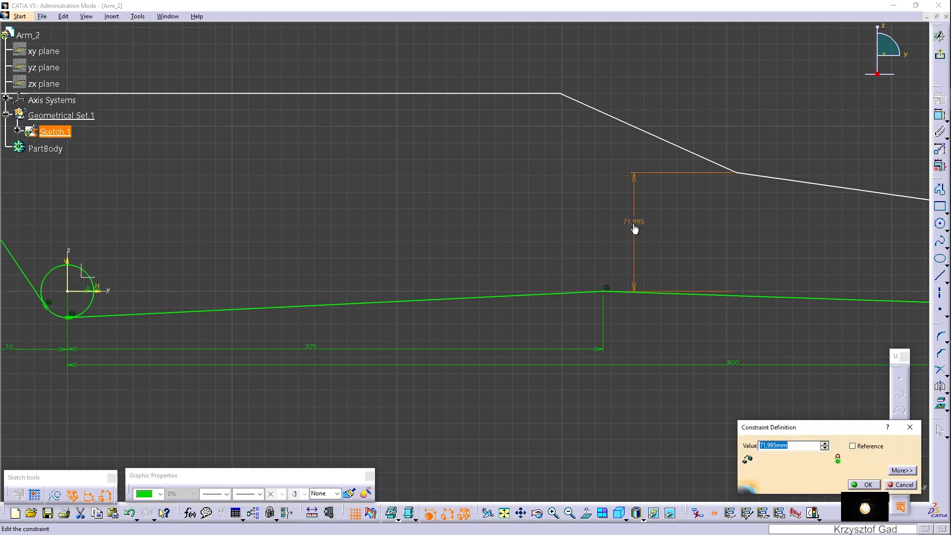
text(70)
key(Return)
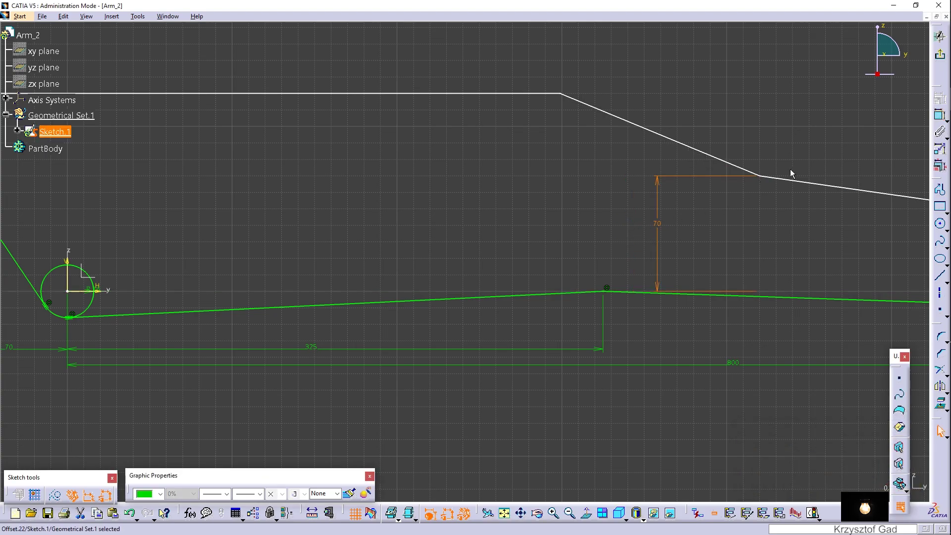
Step: Set a 325 mm distance from the vertical axis to the upper vertex
click(939, 115)
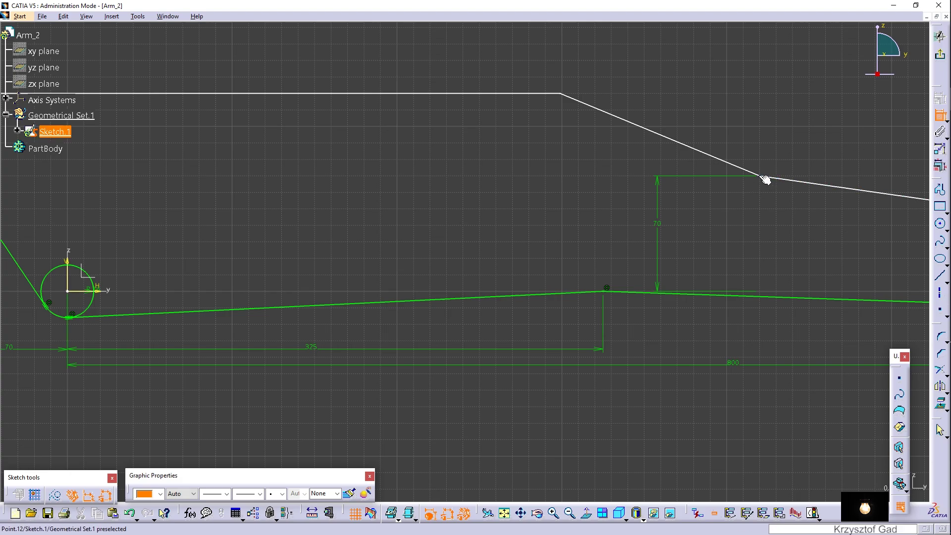
click(72, 276)
double_click(317, 195)
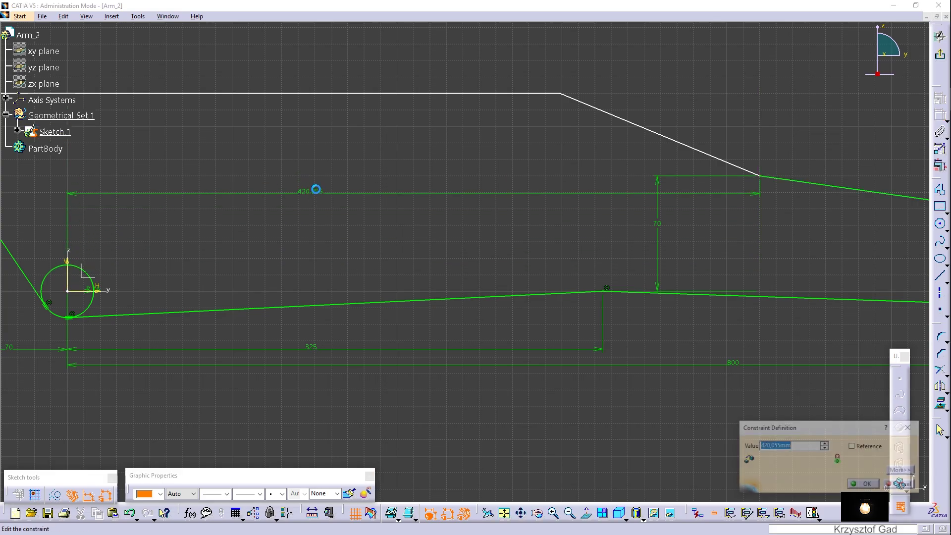
text(325)
key(Return)
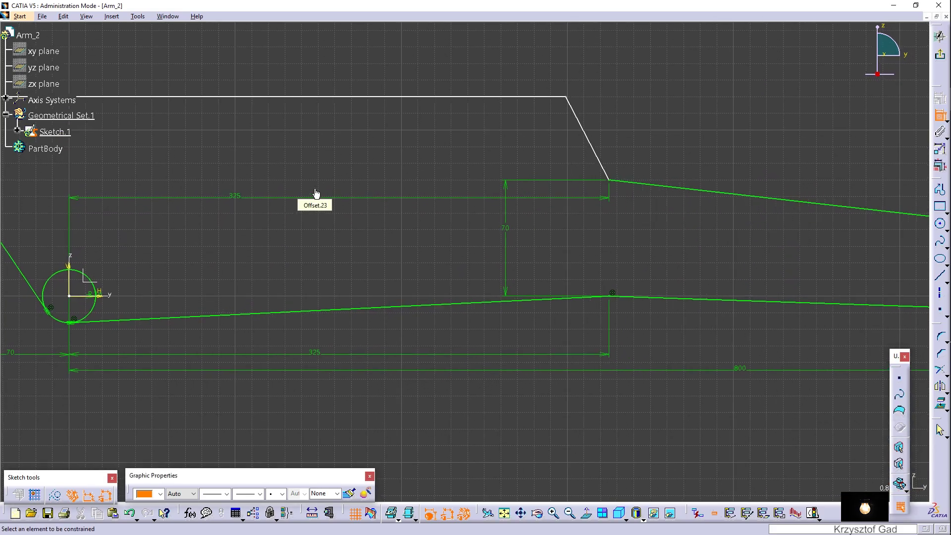
Step: Dimension the top outline corner 325 mm horizontally from the upper circle's centre
key(Down)
key(Right)
click(670, 211)
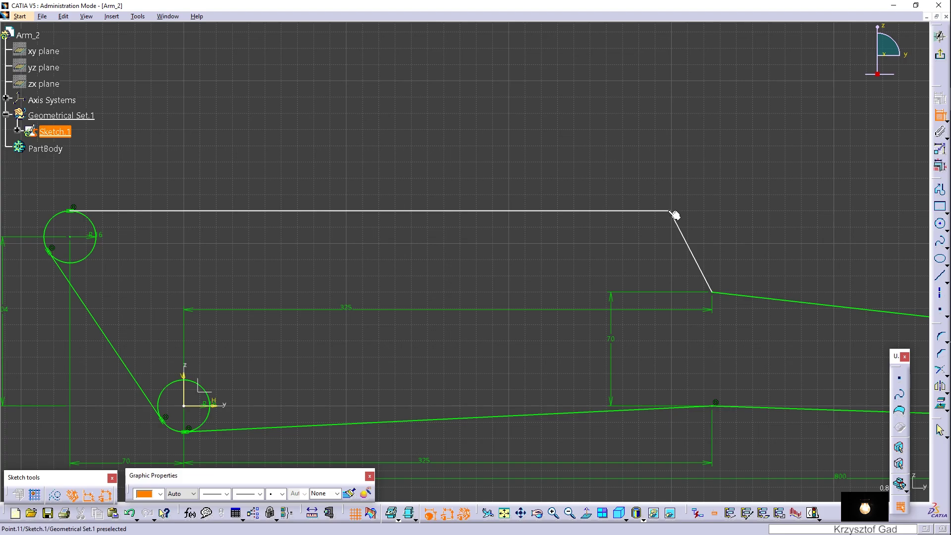
click(70, 238)
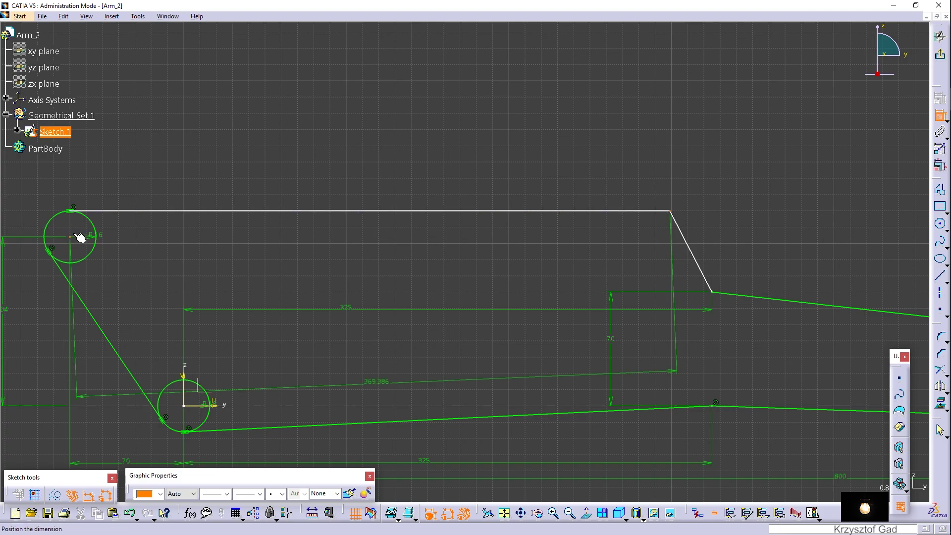
right_click(248, 164)
click(266, 192)
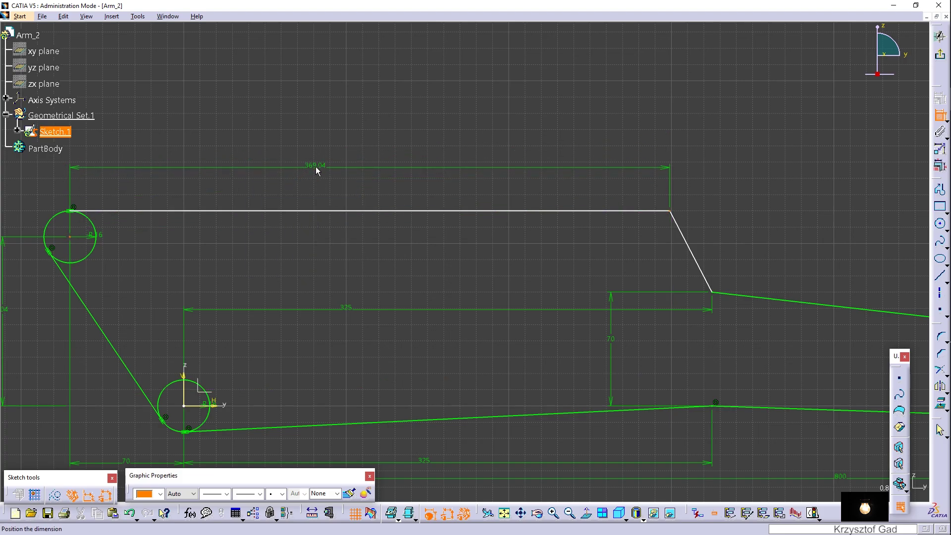
click(316, 174)
double_click(318, 177)
text(3)
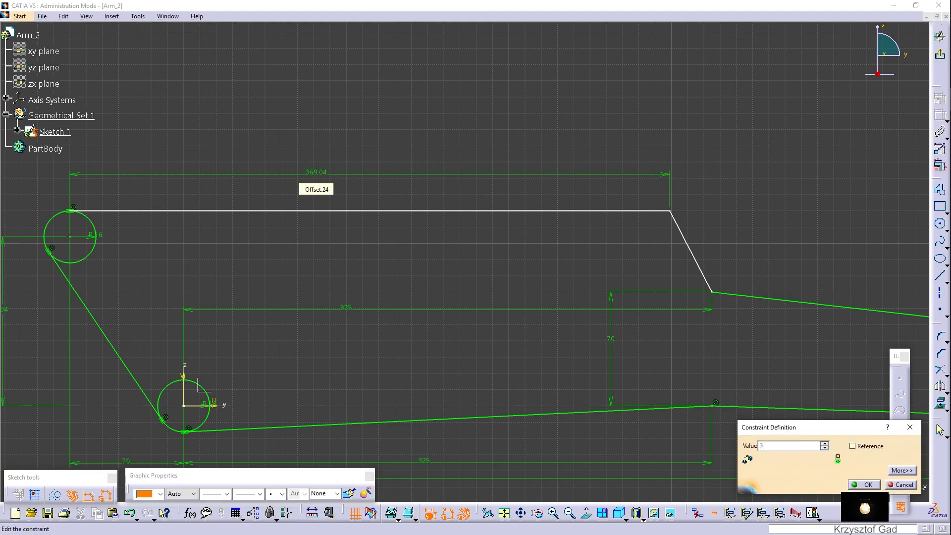
text(25mm)
key(Return)
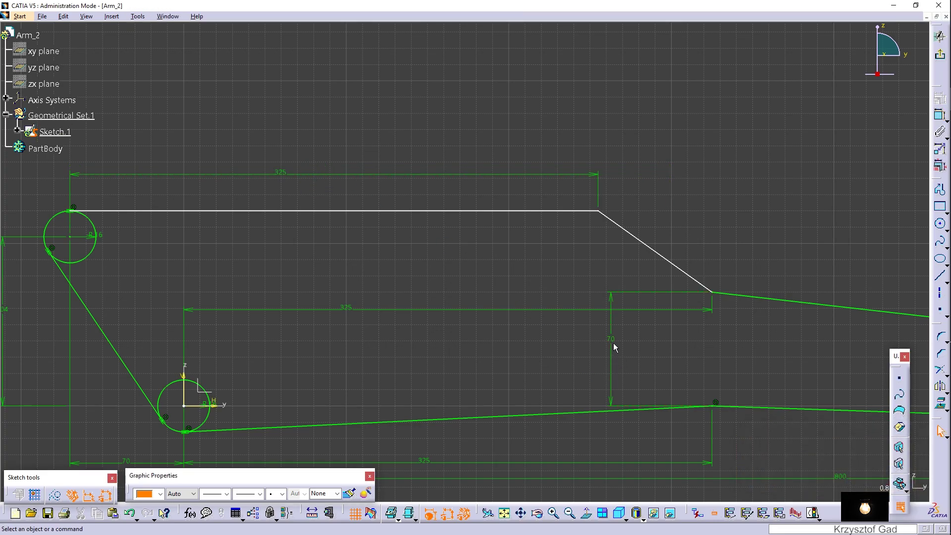
Step: Move the 70 dimension clear and constrain the top line horizontal
drag(613, 342, 776, 337)
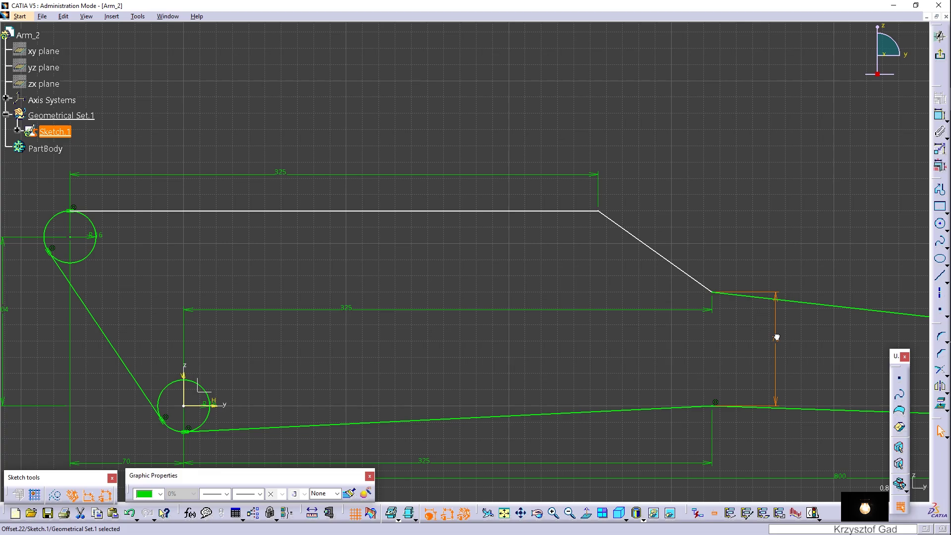
right_click(387, 212)
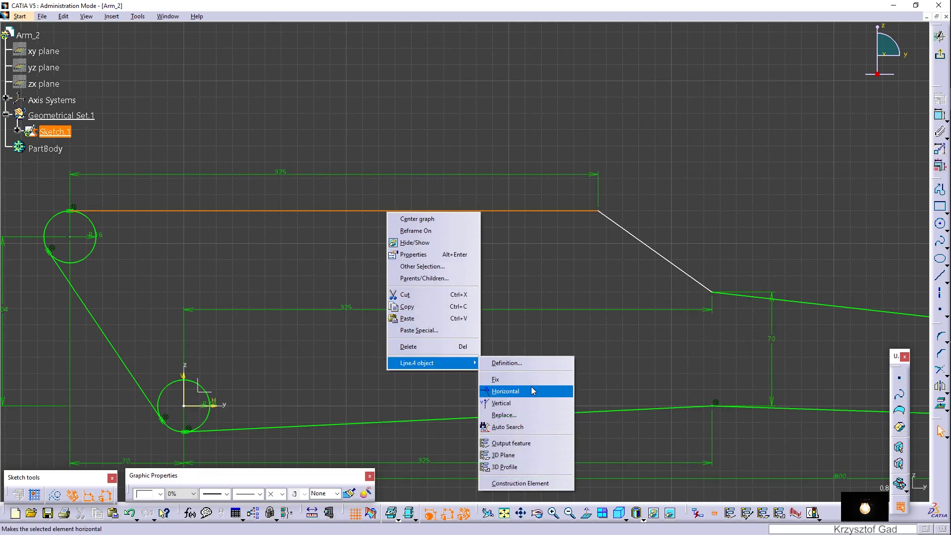
click(529, 388)
click(492, 266)
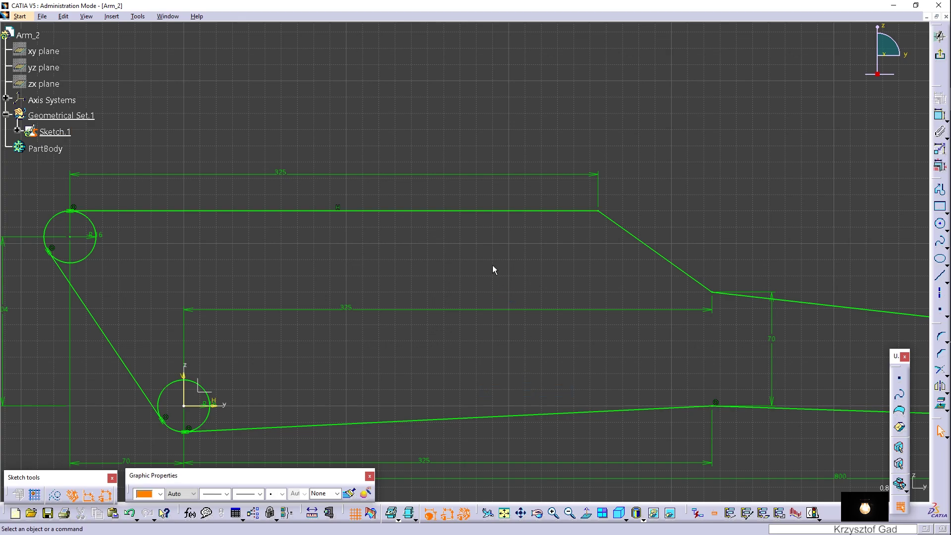
Step: Add R100 corners at the top-right, lower-right and bottom line junctions
click(941, 339)
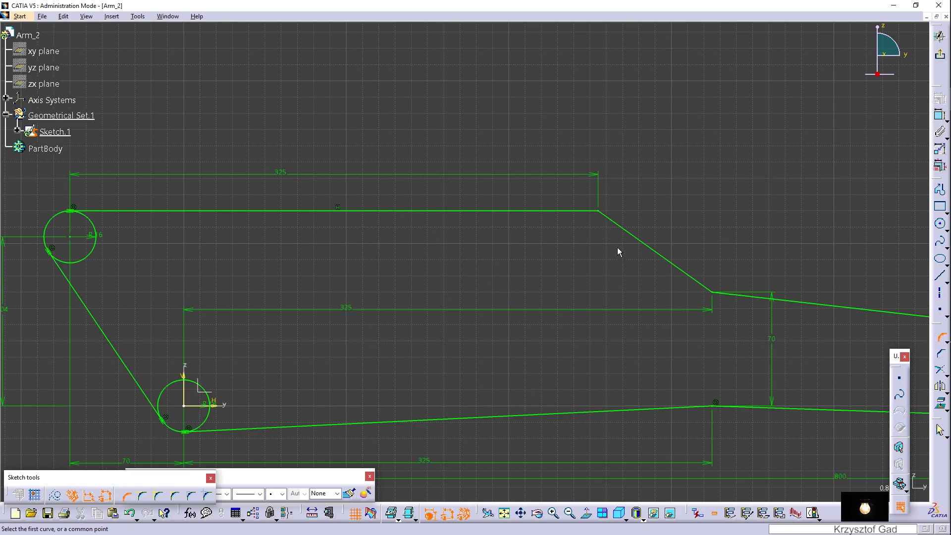
click(599, 211)
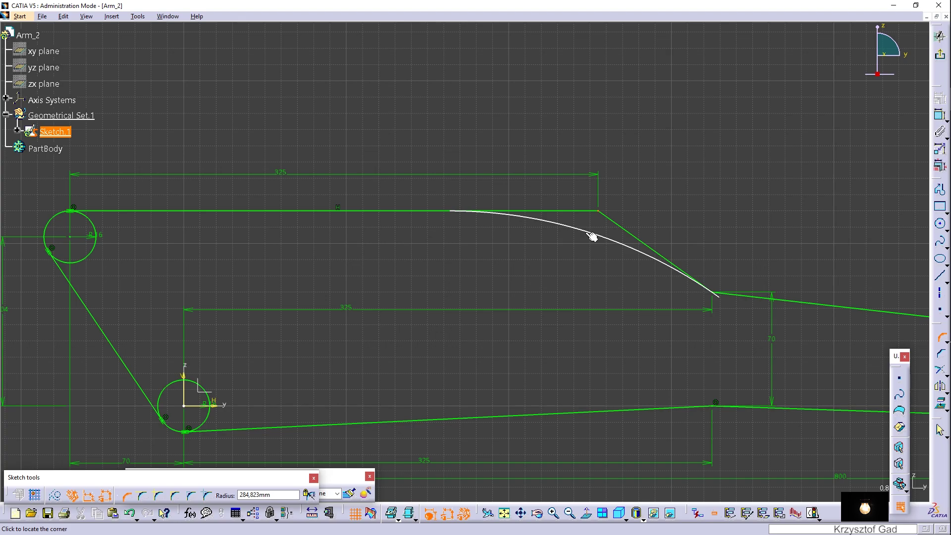
click(592, 237)
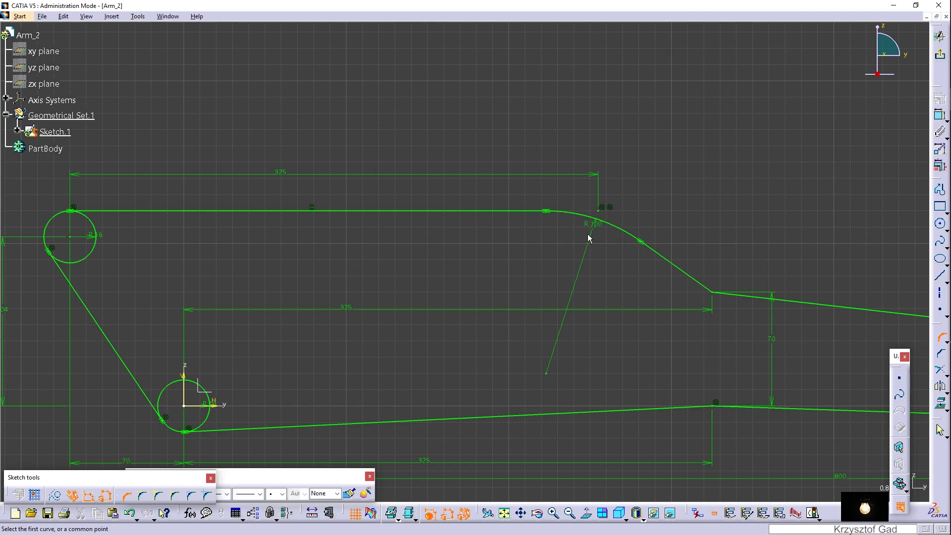
click(693, 281)
click(737, 300)
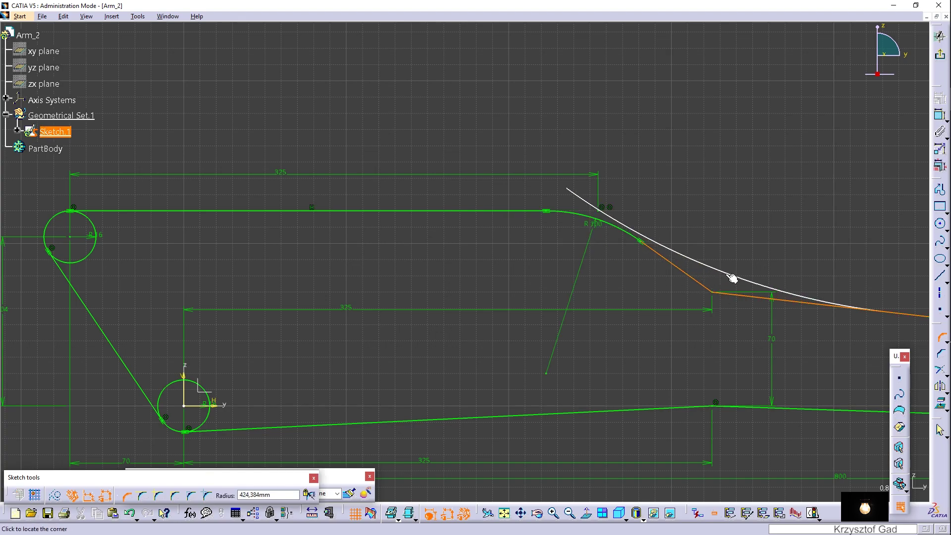
key(Return)
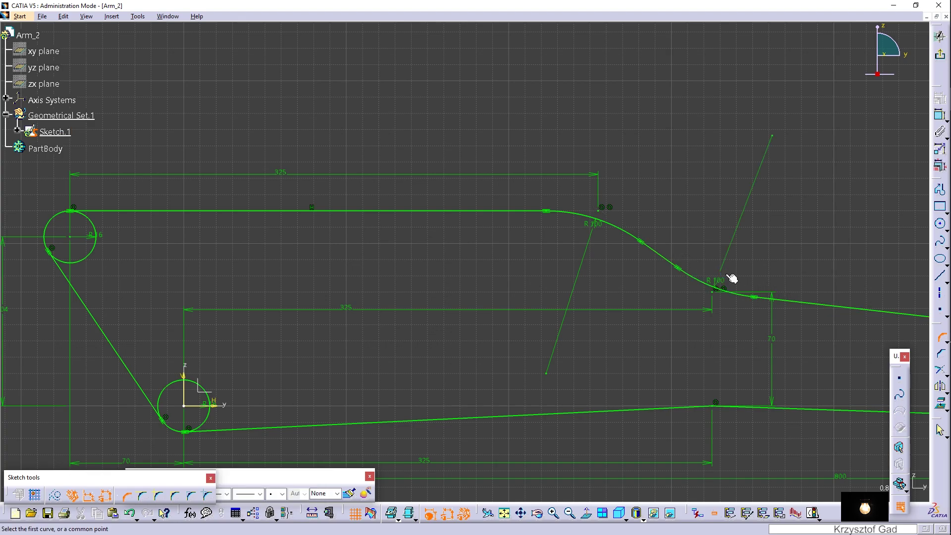
click(714, 409)
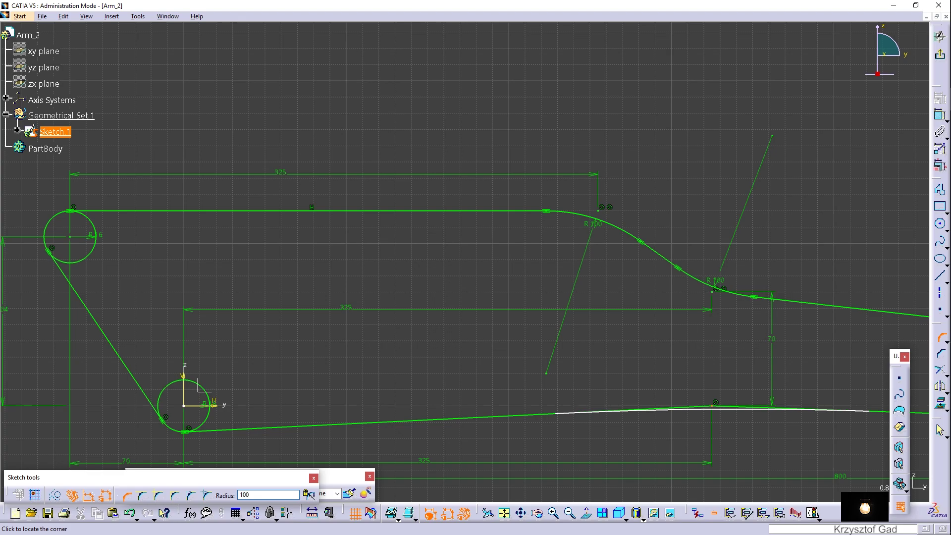
click(721, 414)
Step: Drag the R100 and R16 radius labels into clear positions
drag(726, 286, 729, 254)
drag(599, 228, 589, 255)
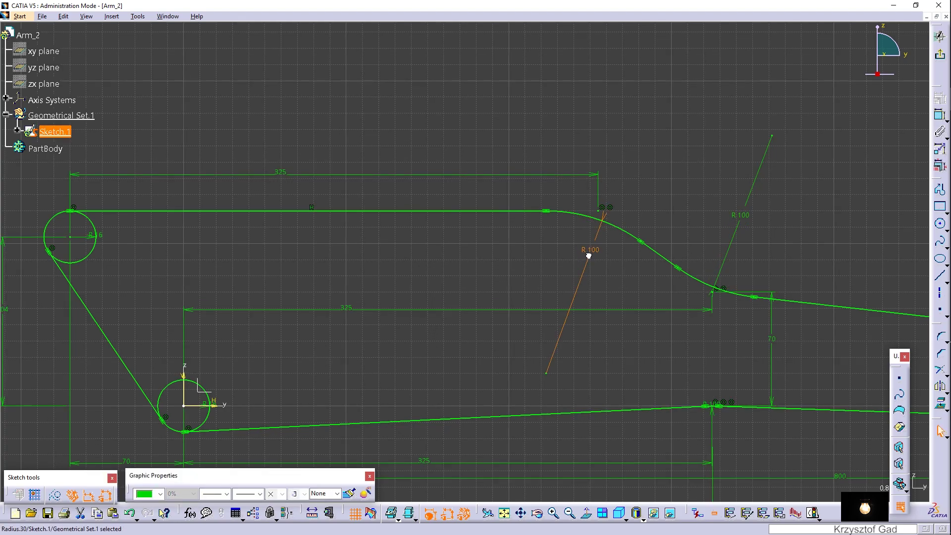
mouse_move(701, 400)
ctrl+middle_down()
mouse_move(659, 329)
mouse_move(722, 241)
ctrl+middle_up()
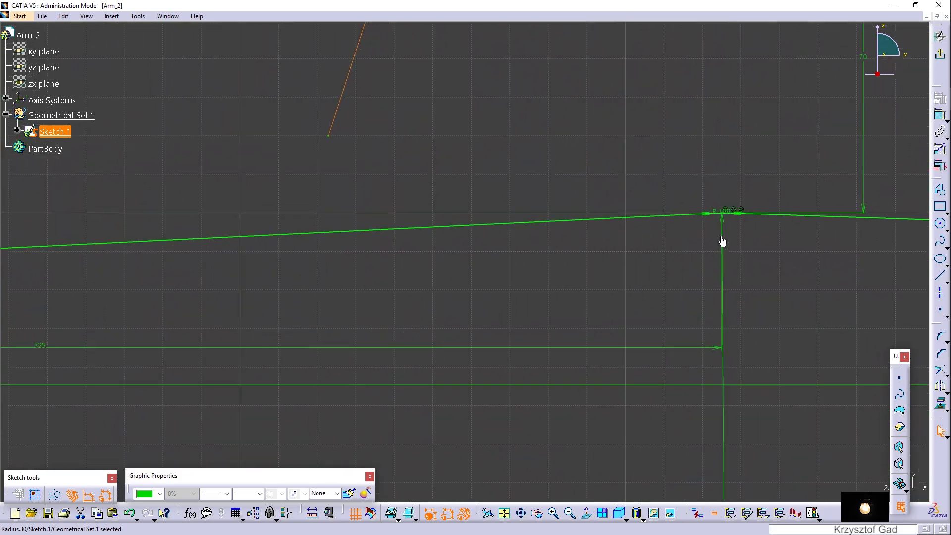
drag(724, 213, 717, 263)
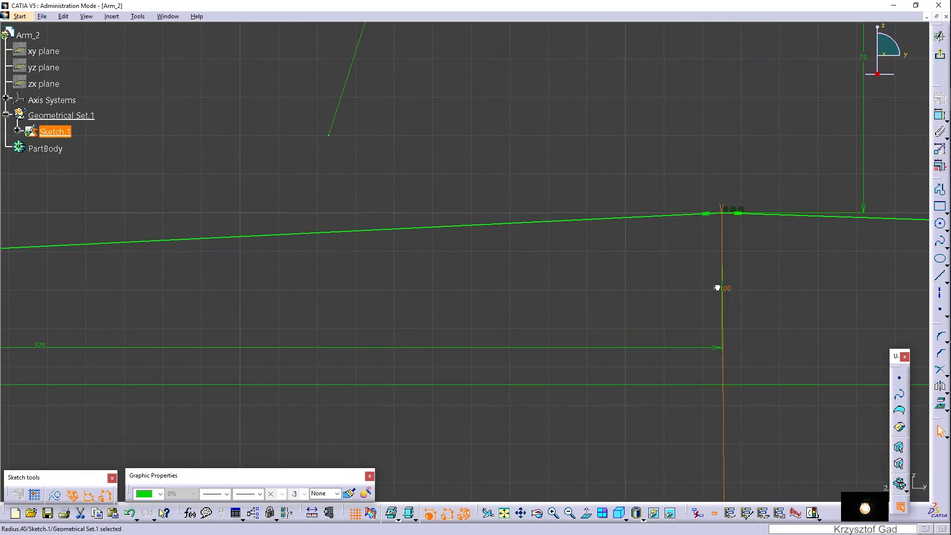
mouse_move(718, 288)
ctrl+middle_down()
mouse_move(713, 304)
mouse_move(683, 297)
mouse_move(655, 236)
ctrl+middle_up()
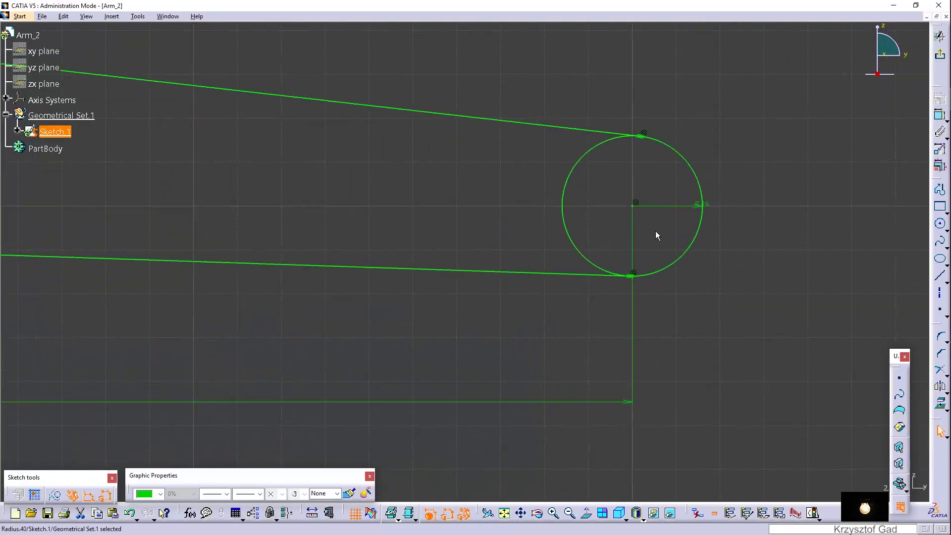
drag(692, 205, 702, 248)
mouse_move(702, 304)
ctrl+middle_down()
mouse_move(670, 314)
mouse_move(569, 291)
ctrl+middle_up()
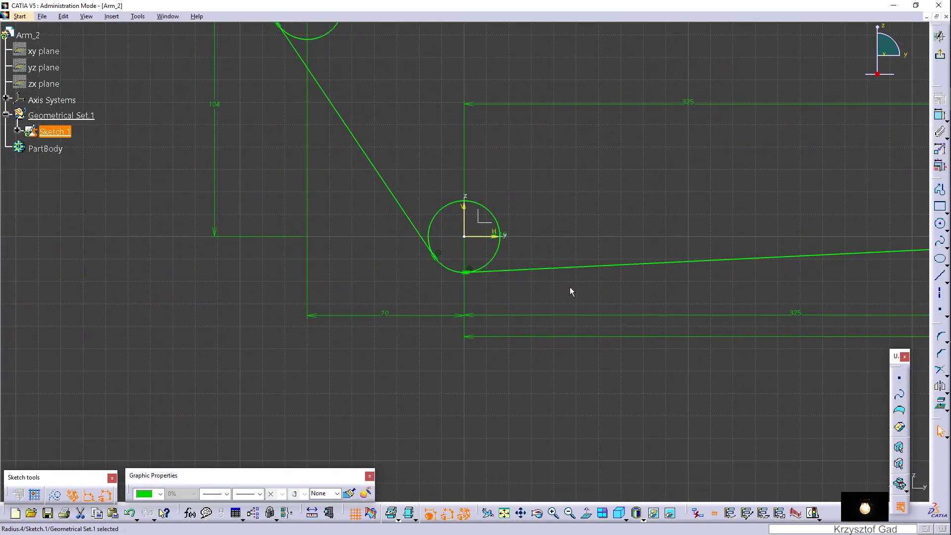
Step: Quick Trim the origin circle and right-end circle down to R16 end arcs
click(946, 374)
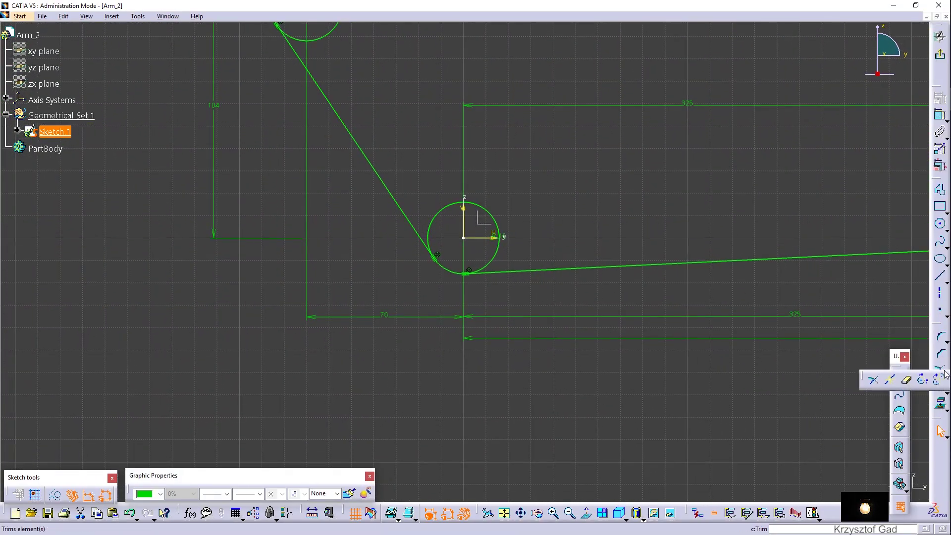
click(908, 380)
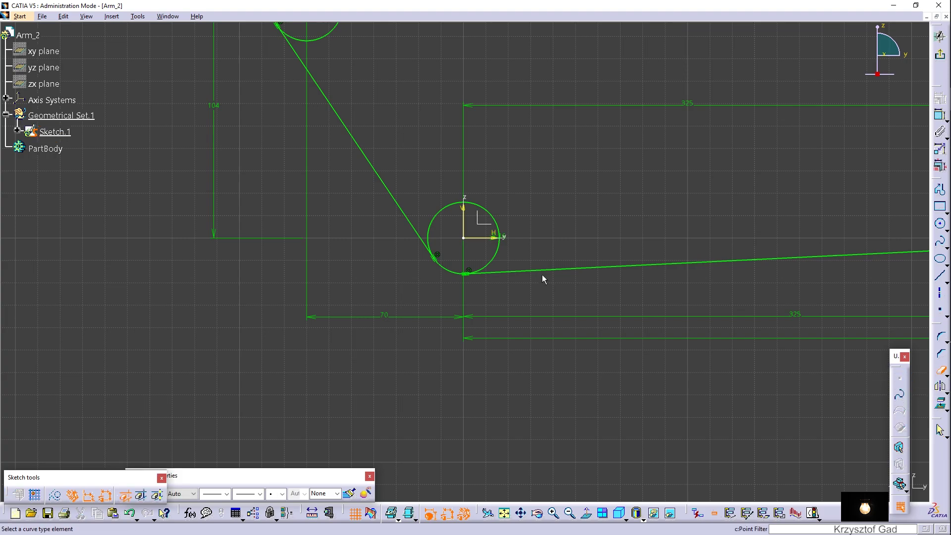
click(496, 253)
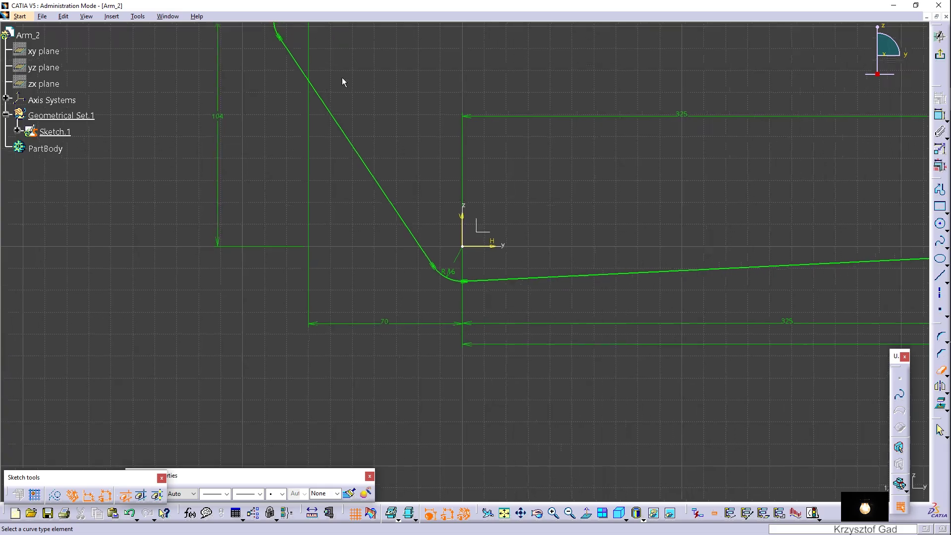
scroll(757, 205, down, 3)
scroll(694, 384, up, 5)
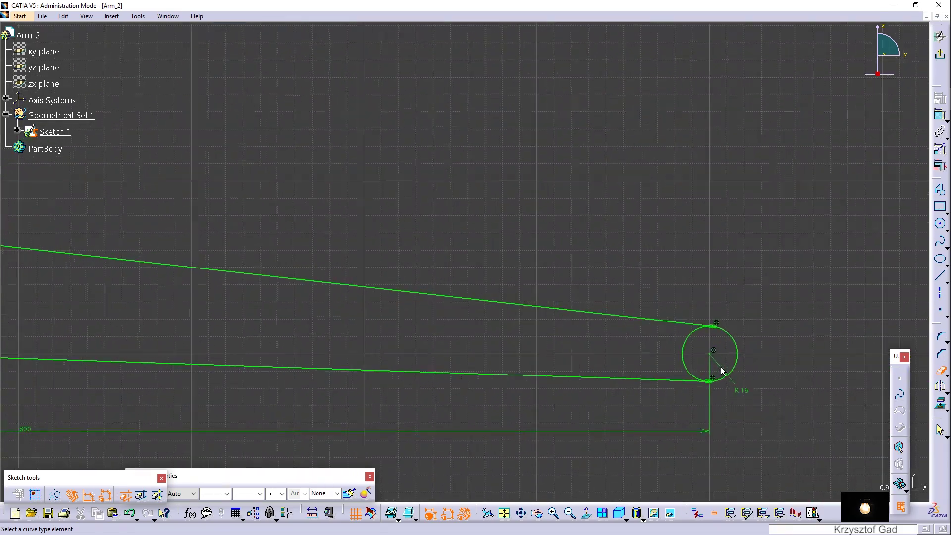
click(685, 359)
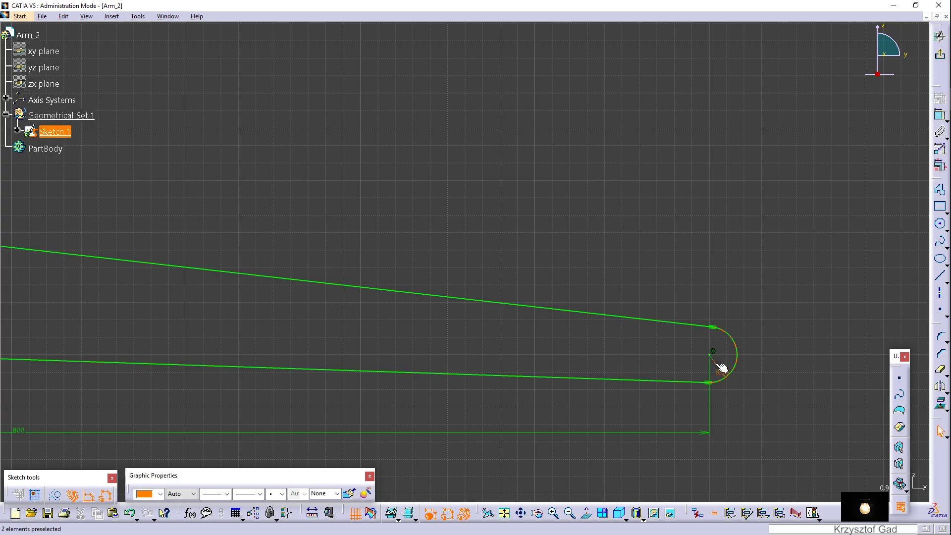
Step: Reposition the R16 dimension labels and select the upper R16 radius
drag(723, 372, 729, 397)
mouse_move(729, 397)
middle_down()
mouse_move(601, 366)
mouse_move(628, 352)
mouse_move(691, 352)
mouse_move(672, 366)
middle_up()
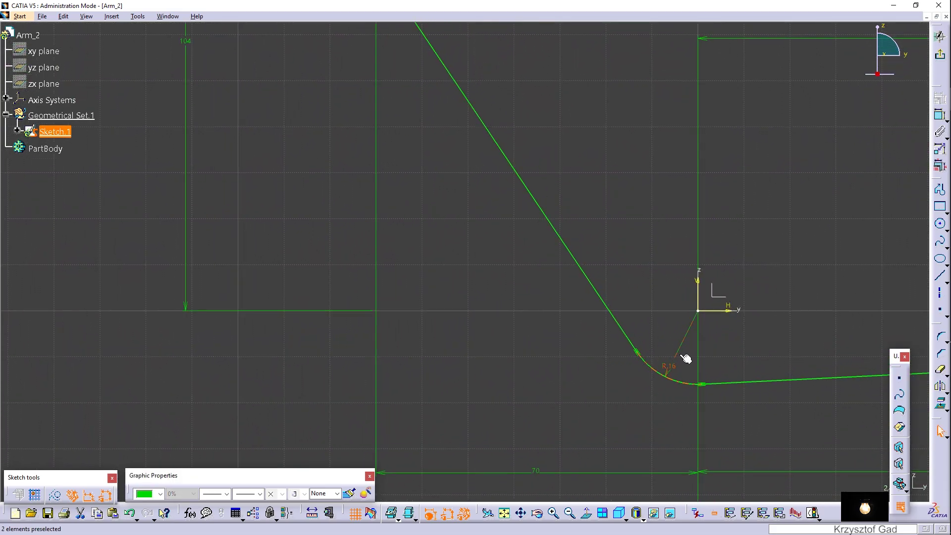
mouse_move(643, 408)
middle_down()
mouse_move(594, 399)
mouse_move(442, 281)
mouse_move(498, 331)
mouse_move(422, 322)
middle_up()
click(505, 343)
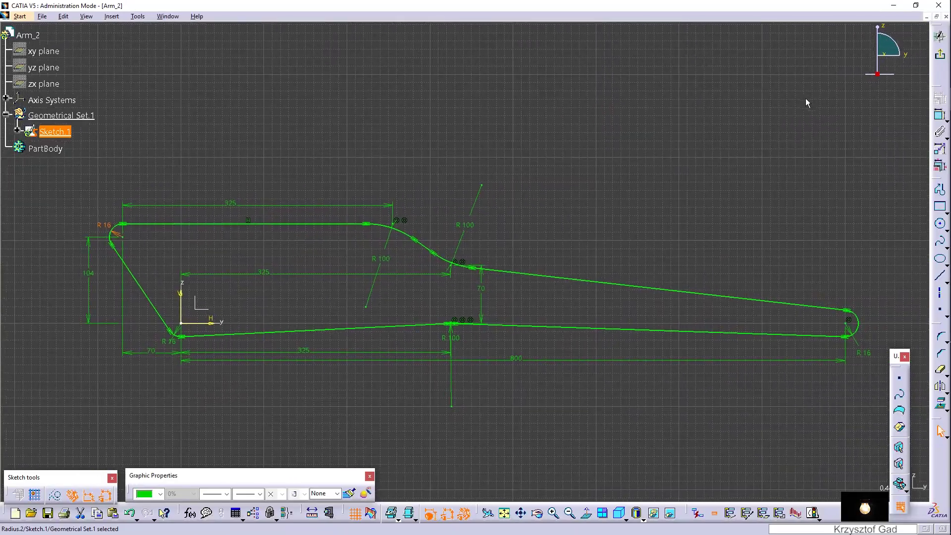
Step: Pad the arm sketch 35 mm with mirrored extent into a solid
click(939, 36)
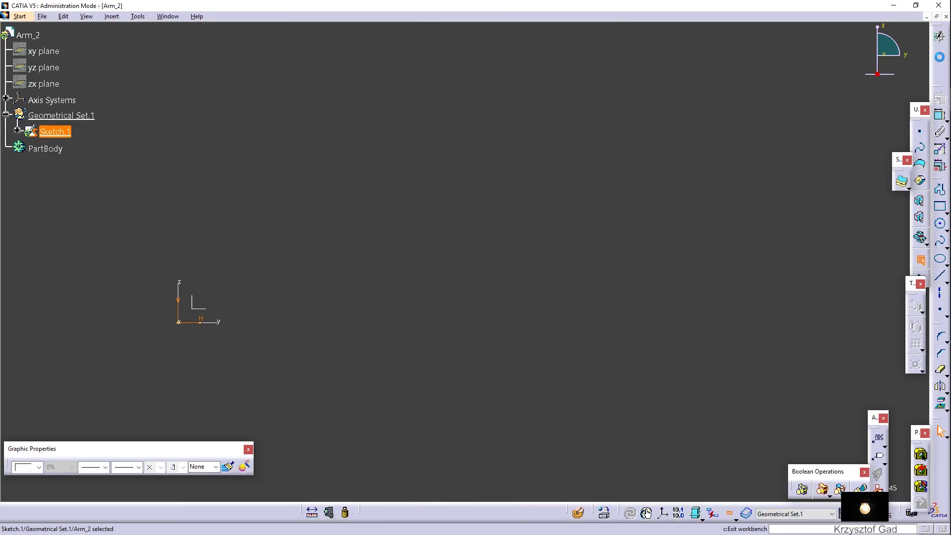
click(937, 135)
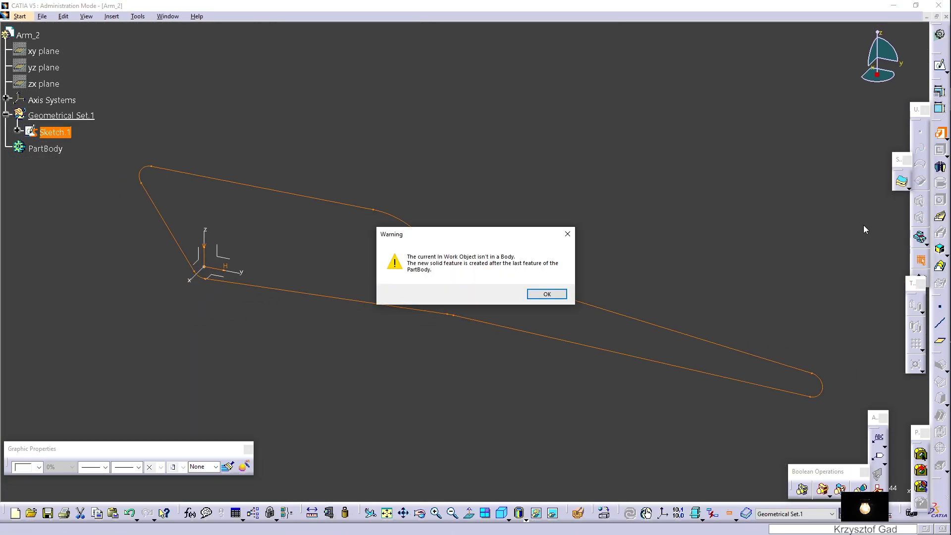
click(542, 295)
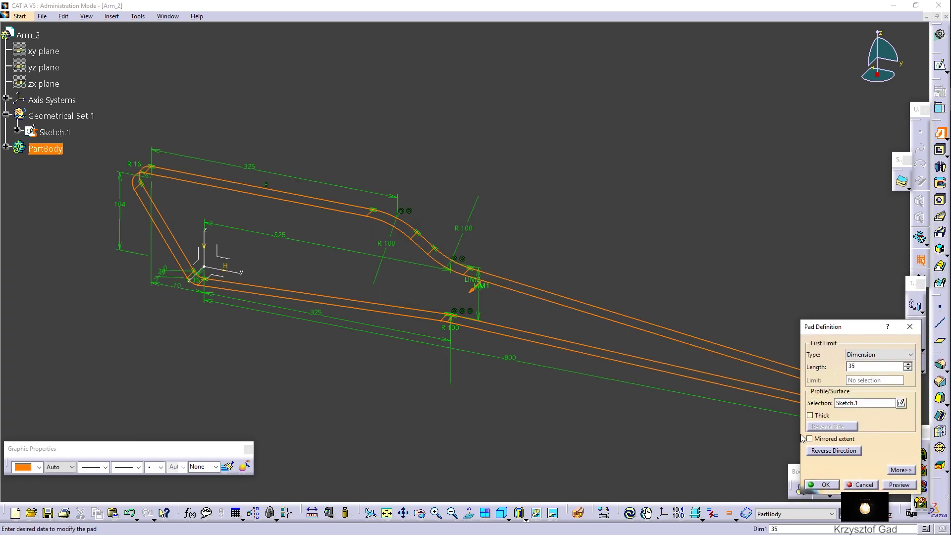
click(833, 438)
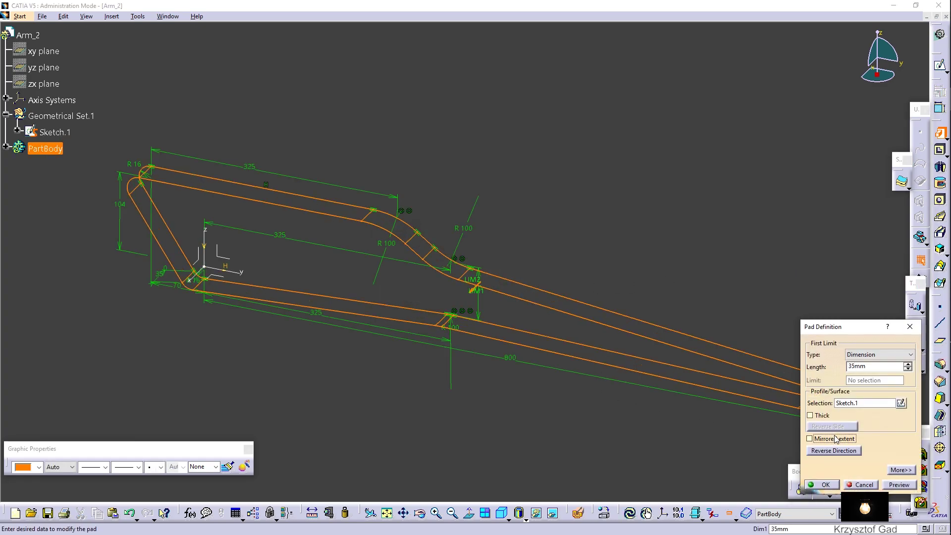
click(822, 485)
Step: Start a new sketch on the XY plane
scroll(376, 243, up, 3)
scroll(256, 296, up, 3)
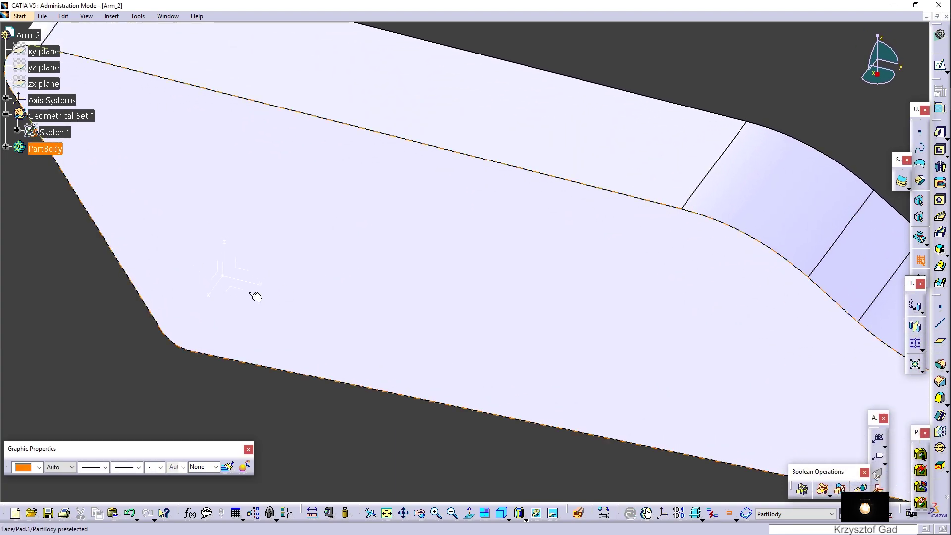
click(236, 289)
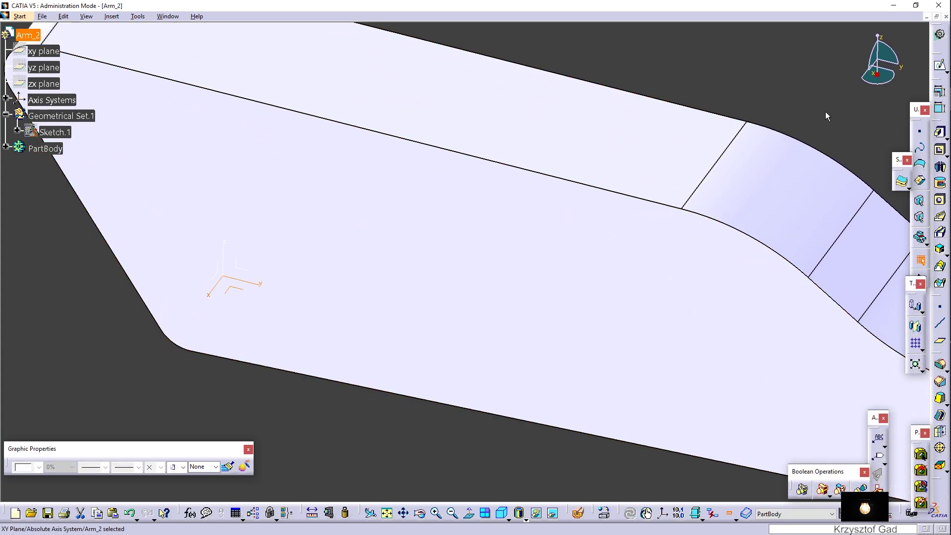
click(941, 66)
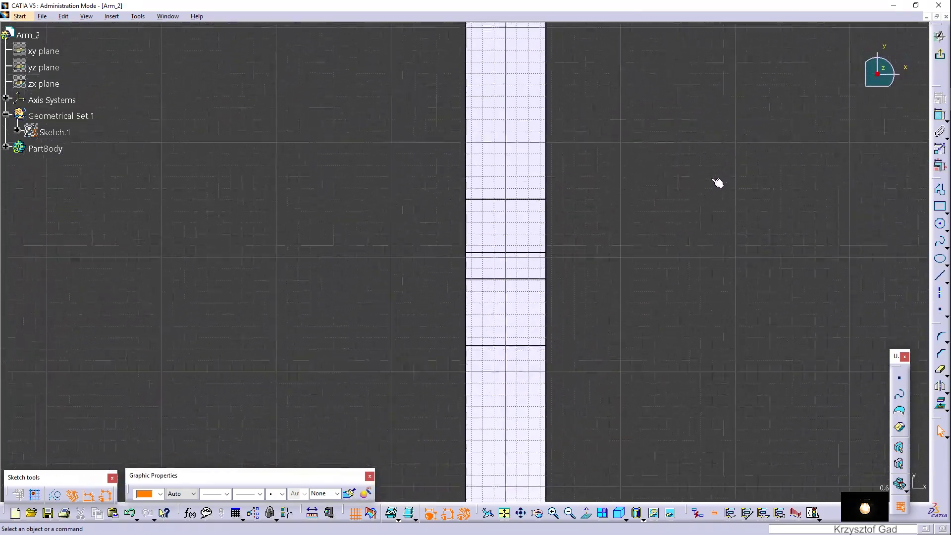
Step: Draw a closed four-sided line profile next to the padded arm's end
click(941, 190)
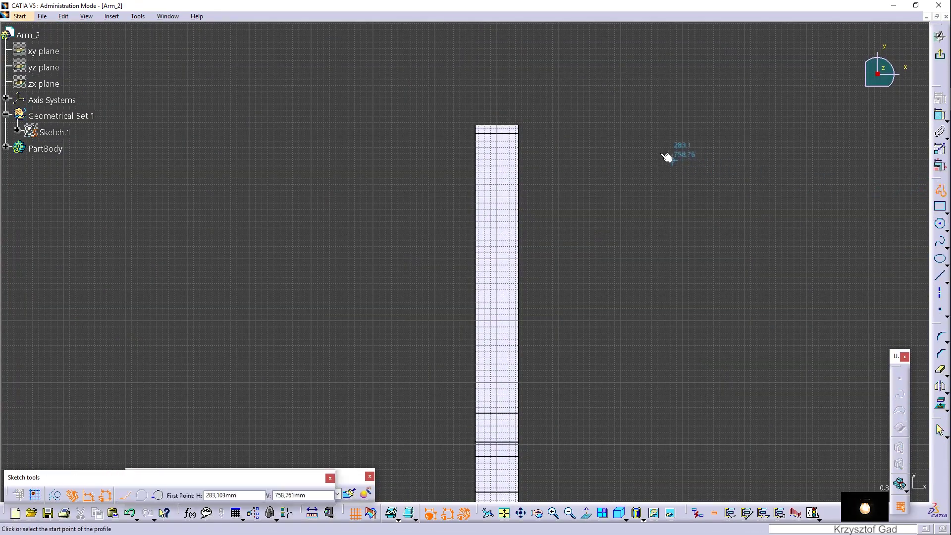
click(508, 114)
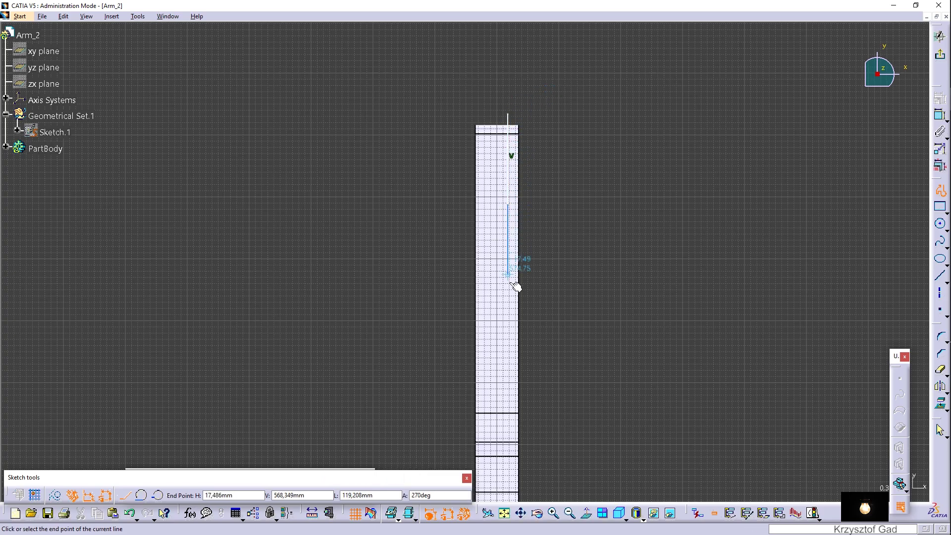
click(599, 330)
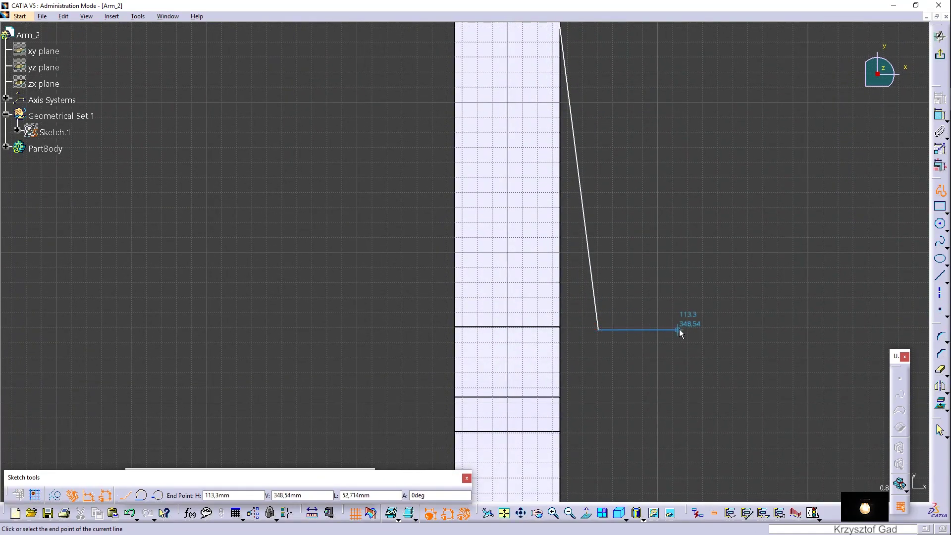
click(679, 328)
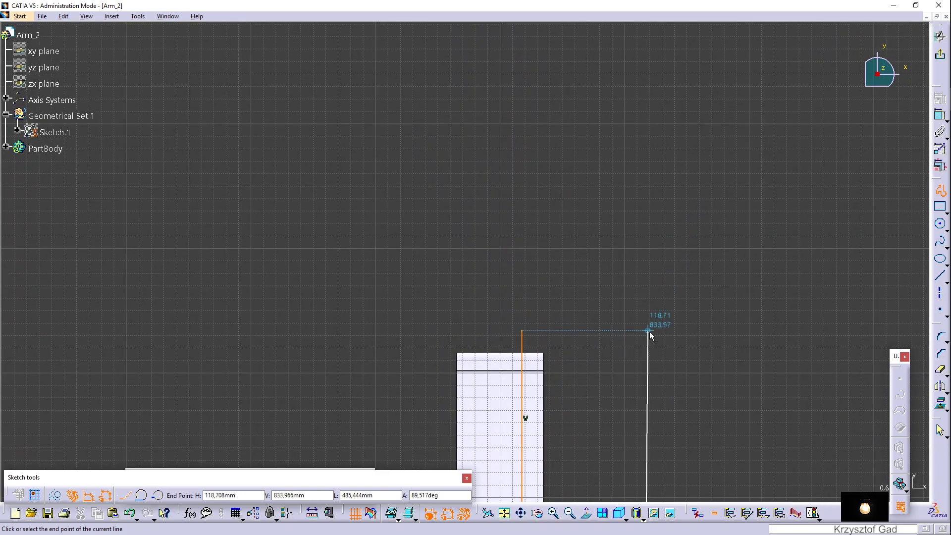
click(643, 330)
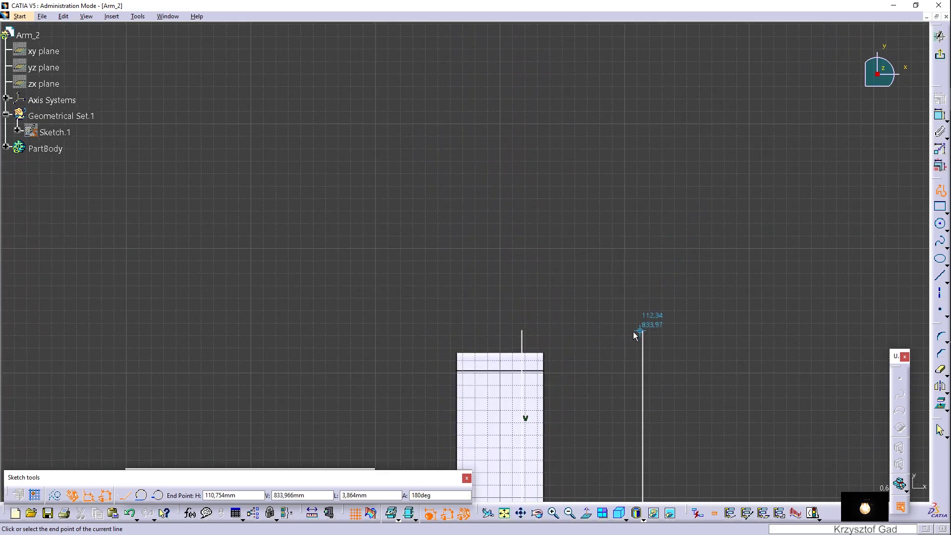
click(522, 331)
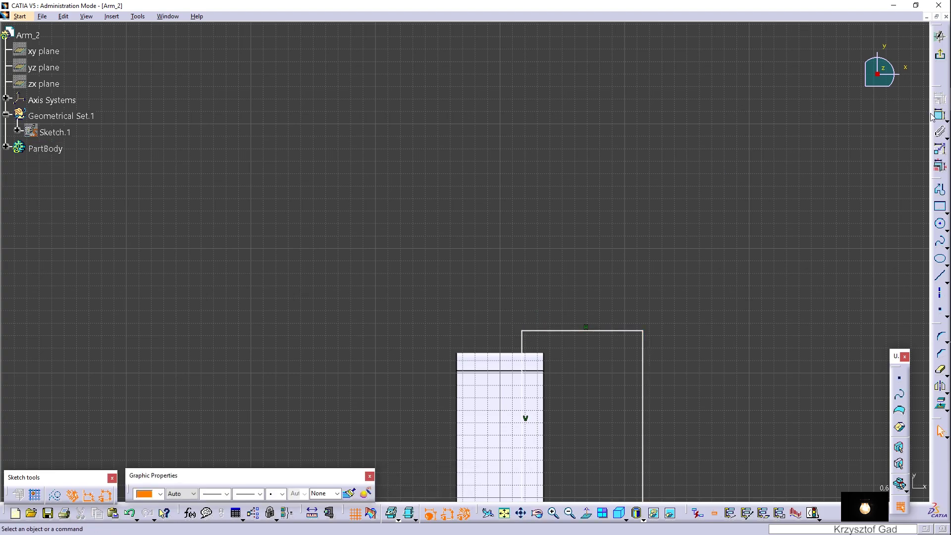
middle_drag(633, 346, 545, 356)
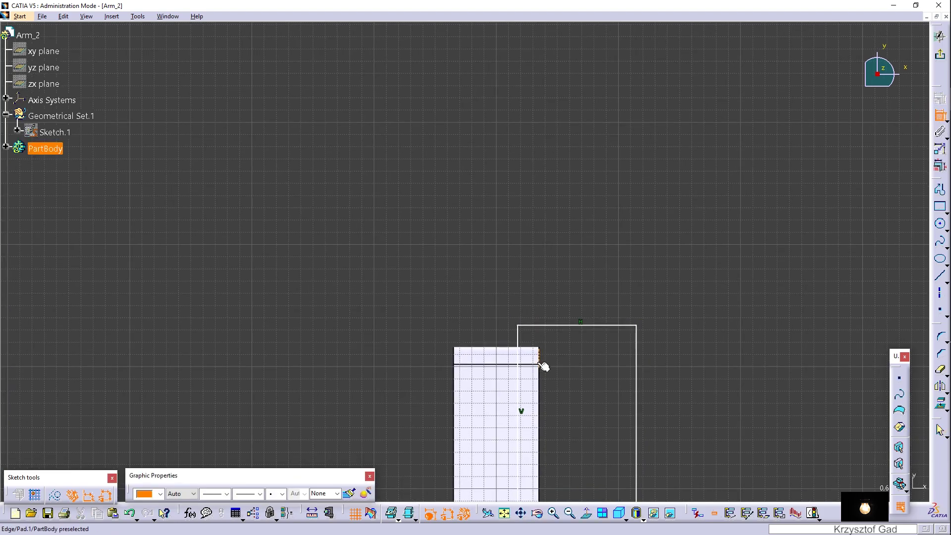
scroll(541, 368, up, 1)
scroll(589, 331, up, 3)
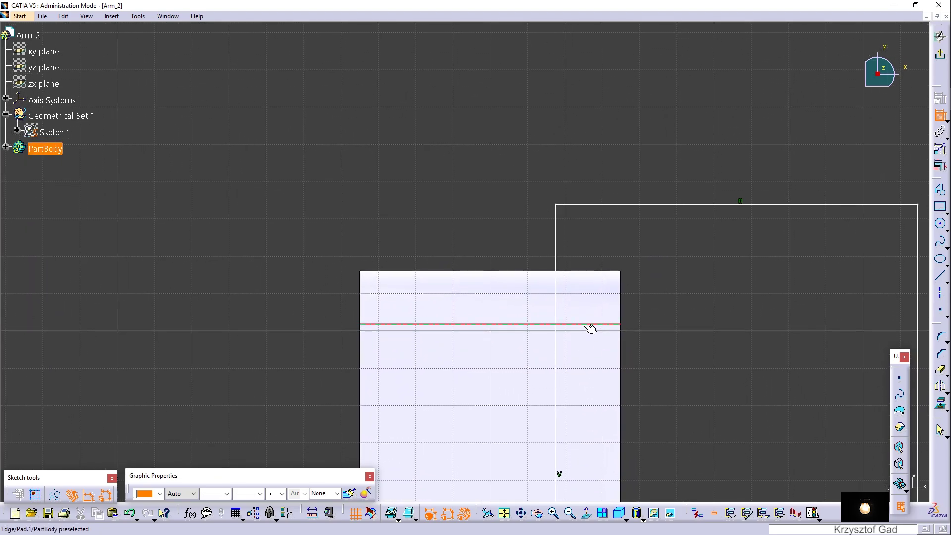
Step: Dimension the lug outline with a 60 mm offset and a 20 mm horizontal dimension
scroll(575, 315, up, 2)
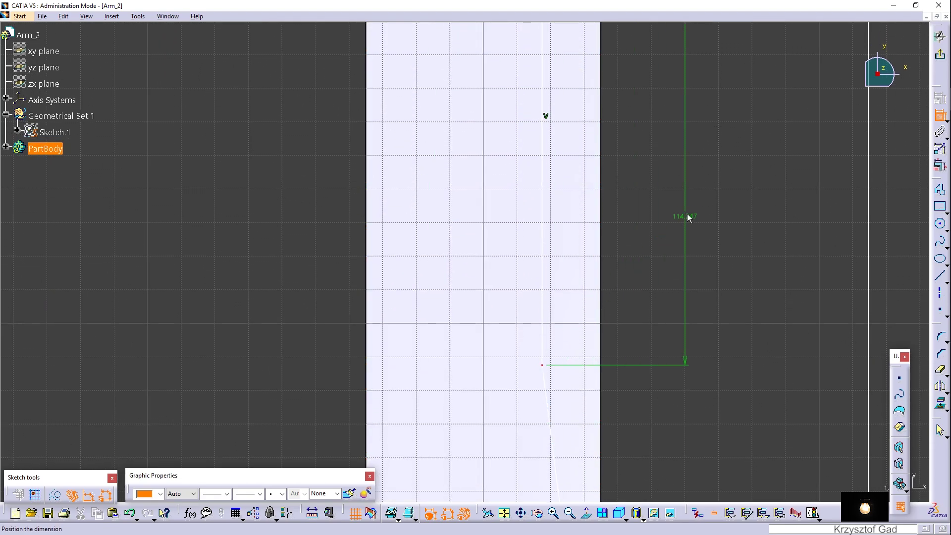
scroll(659, 263, down, 1)
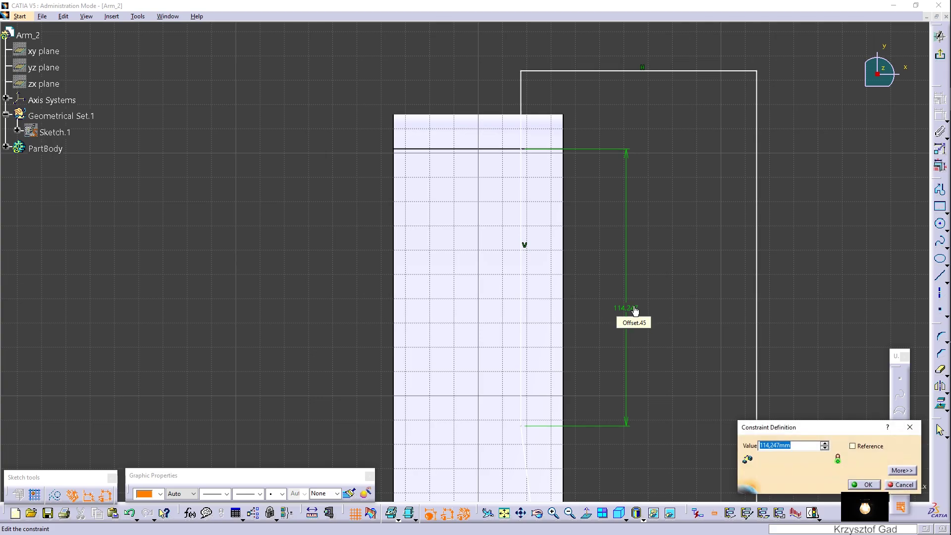
key(Return)
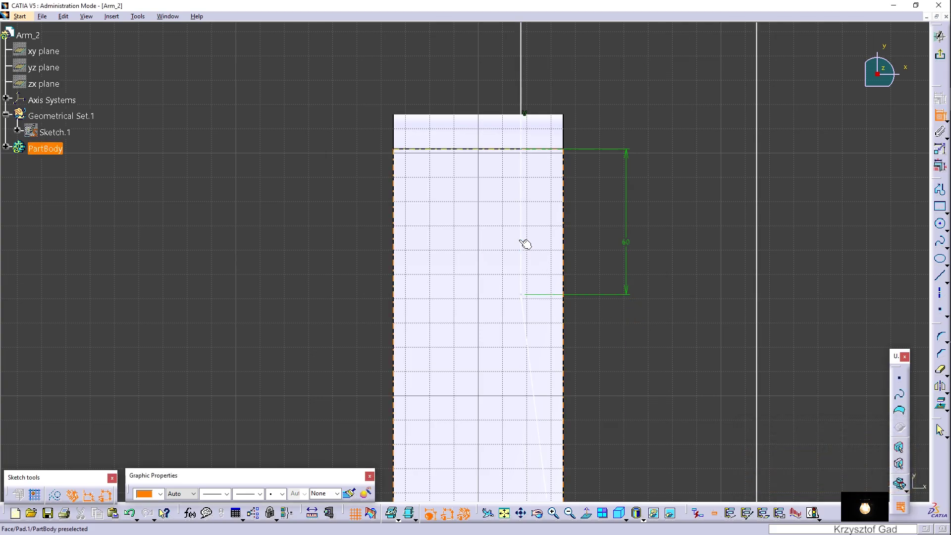
click(522, 243)
scroll(510, 262, down, 2)
scroll(490, 287, down, 2)
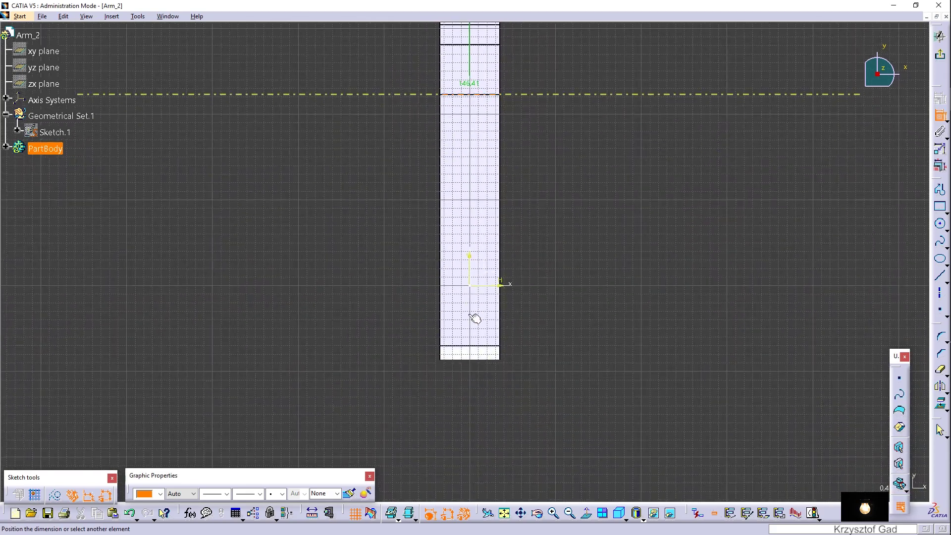
click(475, 279)
scroll(475, 267, up, 3)
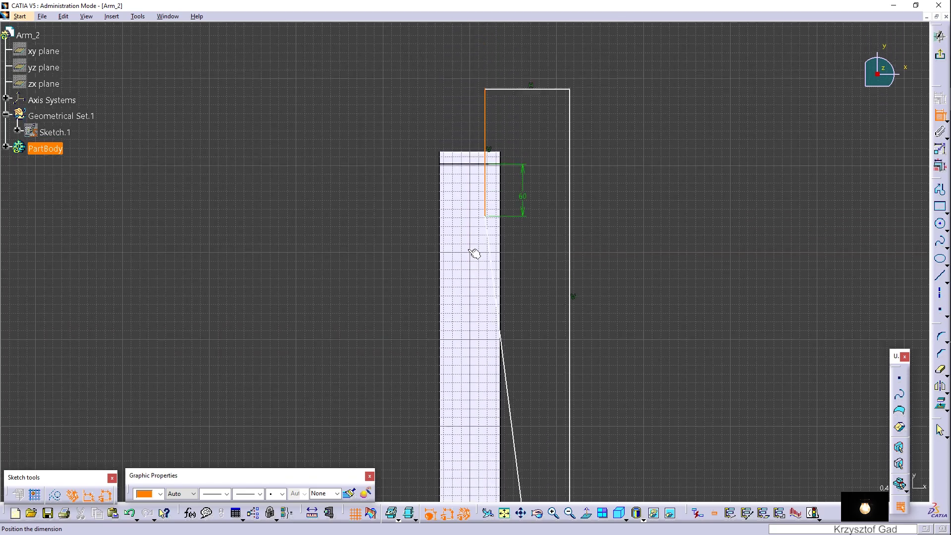
middle_drag(474, 253, 475, 316)
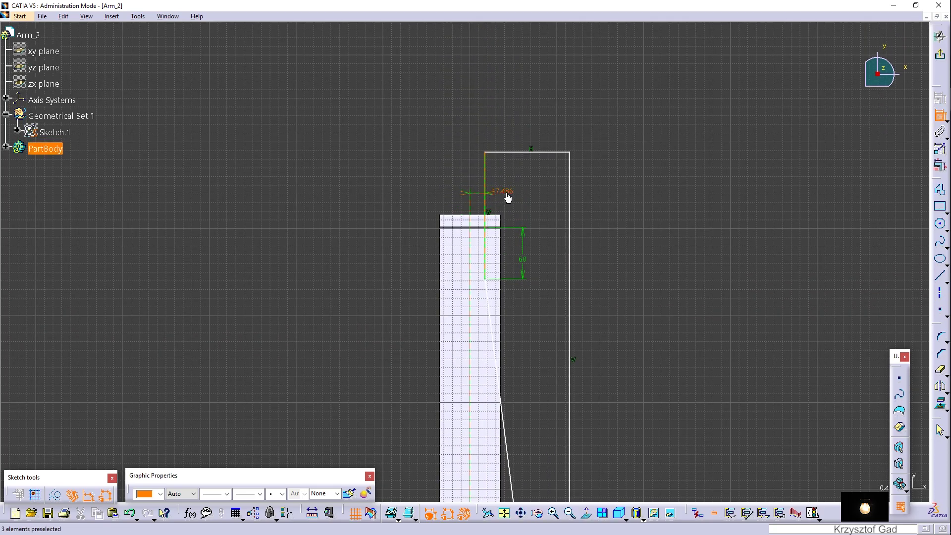
double_click(508, 197)
key(Return)
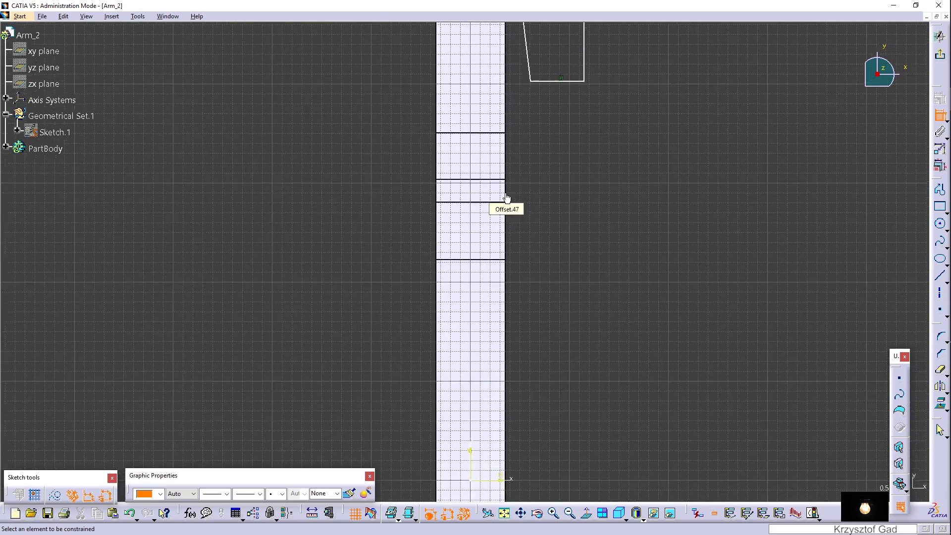
scroll(510, 297, up, 5)
ctrl+middle_drag(530, 267, 543, 249)
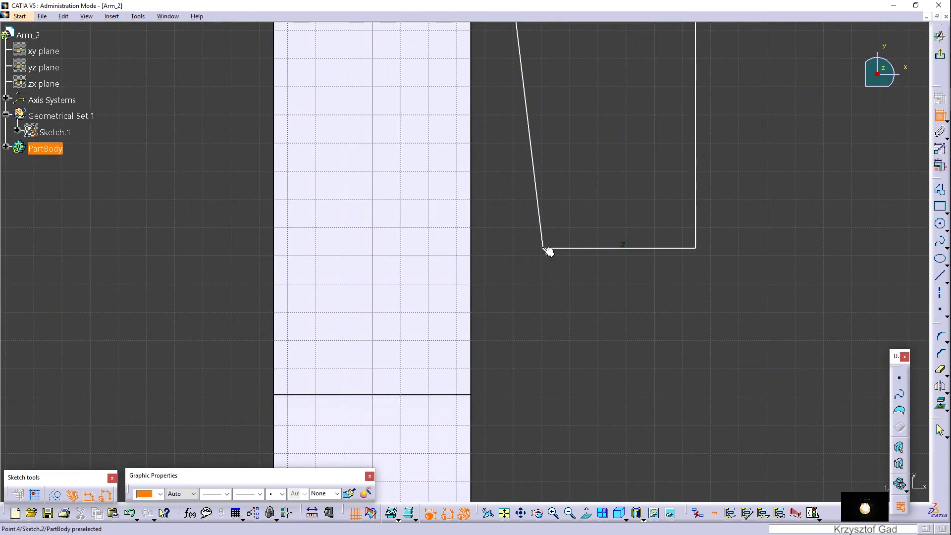
right_click(503, 383)
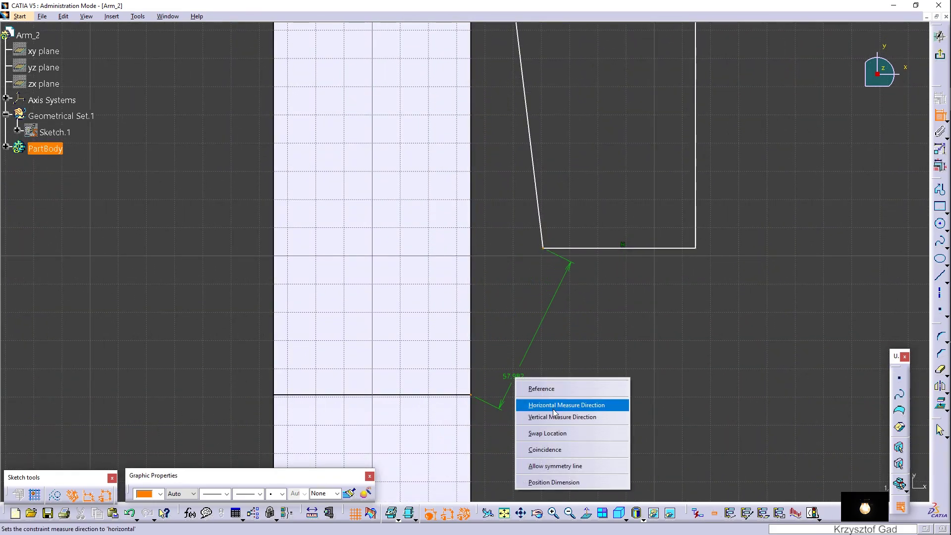
click(554, 444)
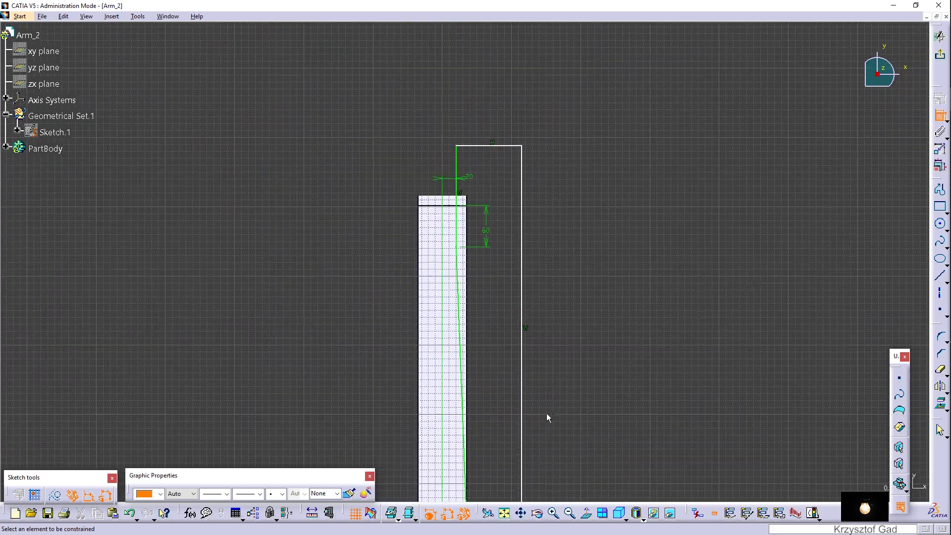
Step: Mirror the whole lug profile about the vertical V axis
drag(484, 98, 604, 452)
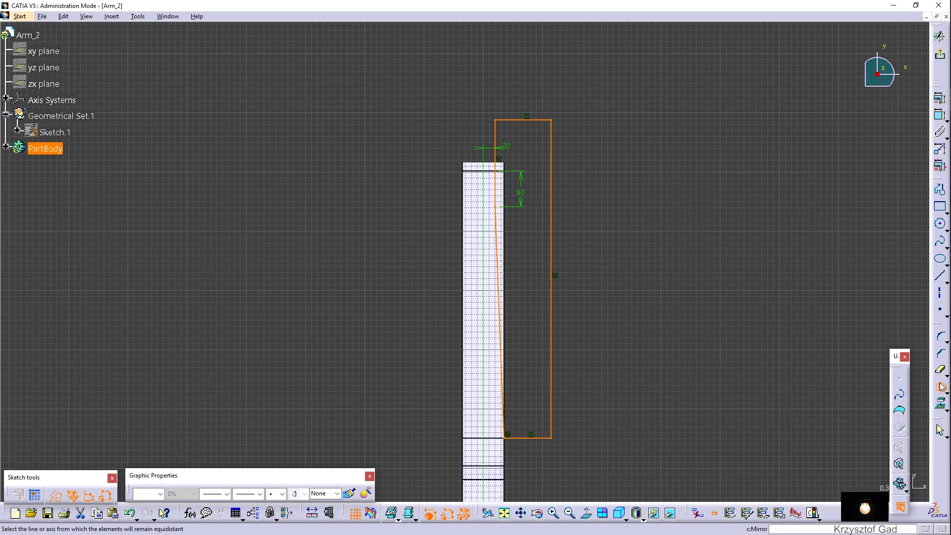
middle_drag(535, 439, 483, 342)
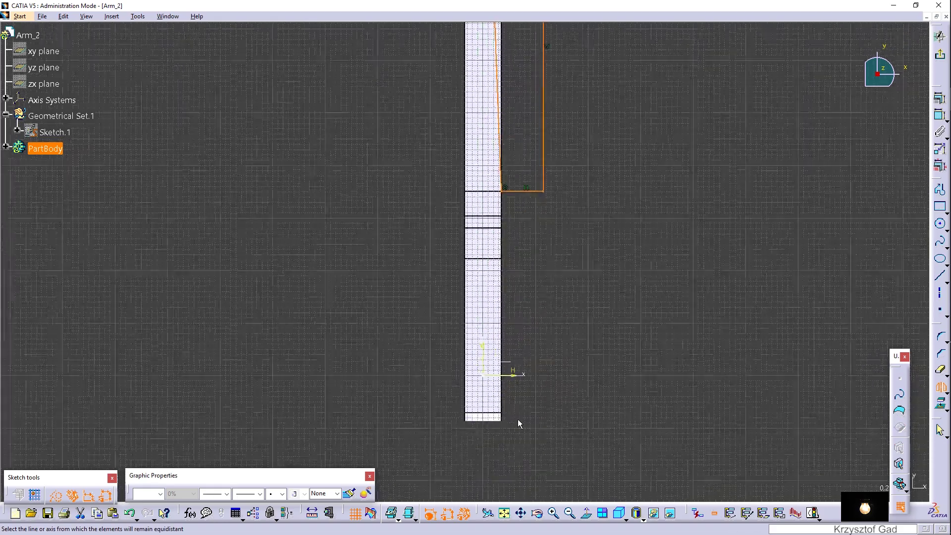
click(487, 328)
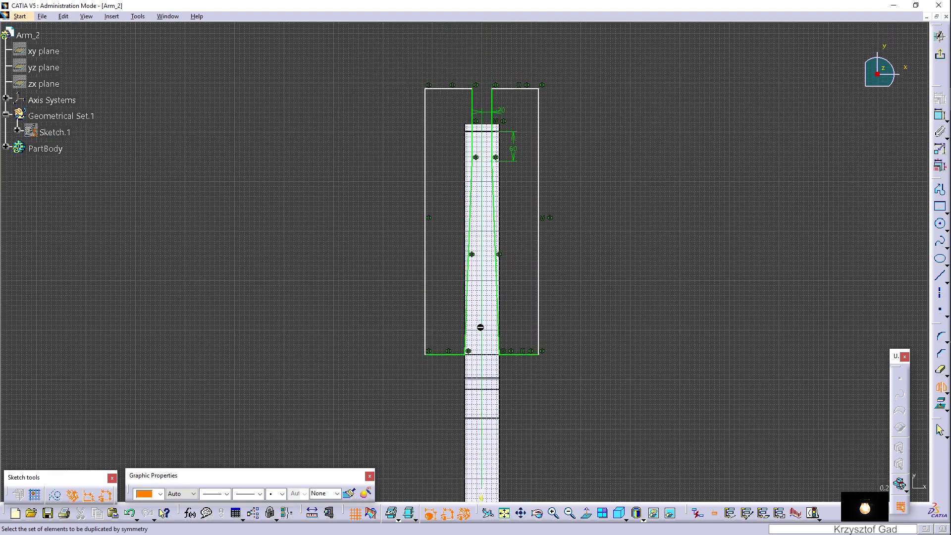
Step: Pocket the mirrored sketch with Up to last for both first and second limits
click(899, 507)
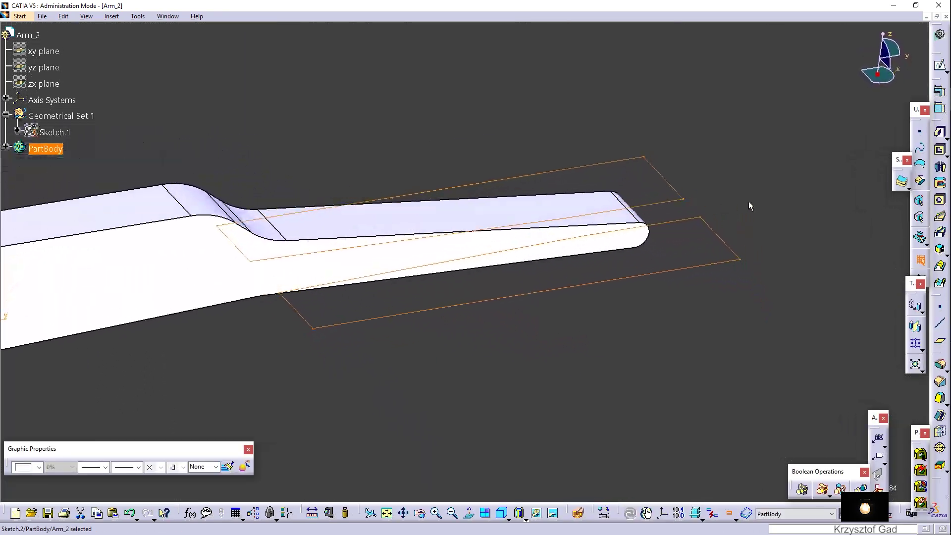
click(940, 152)
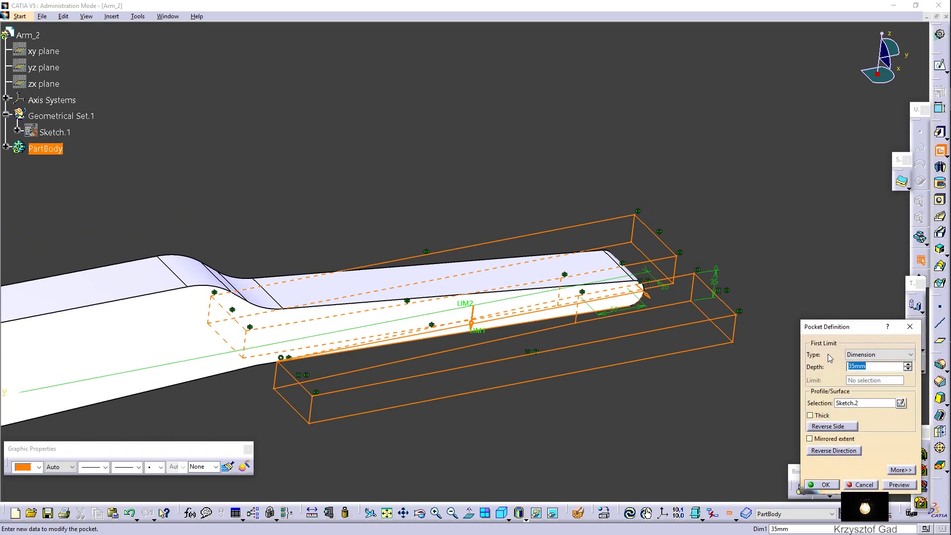
click(911, 354)
click(880, 379)
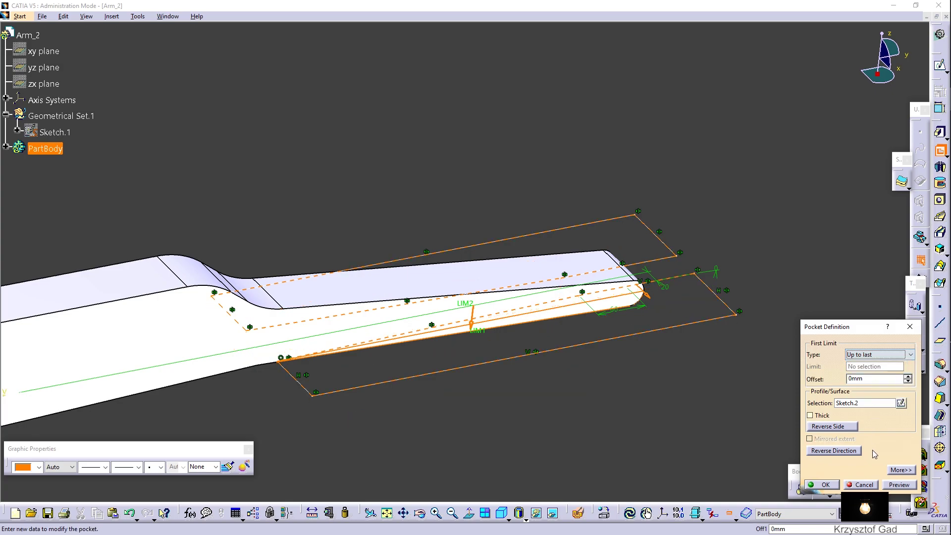
click(900, 470)
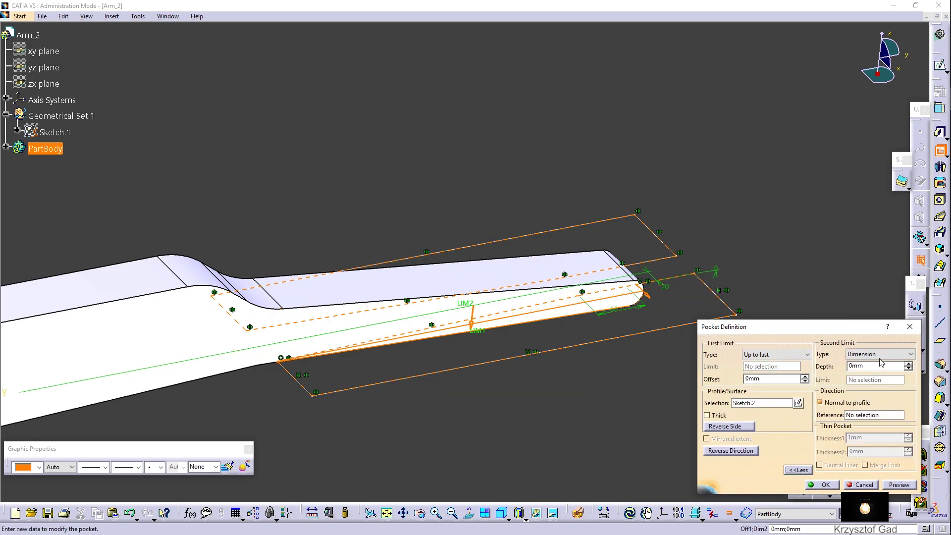
click(879, 356)
click(883, 379)
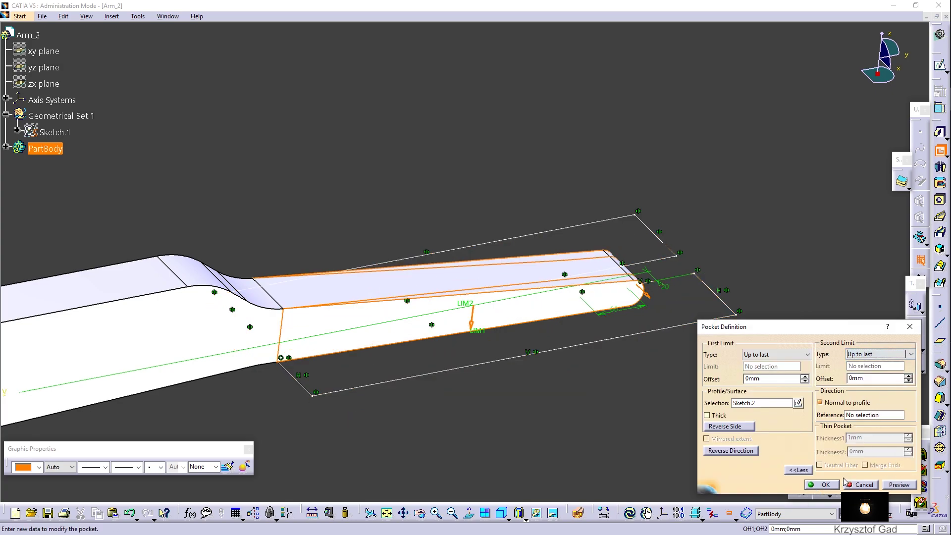
click(826, 486)
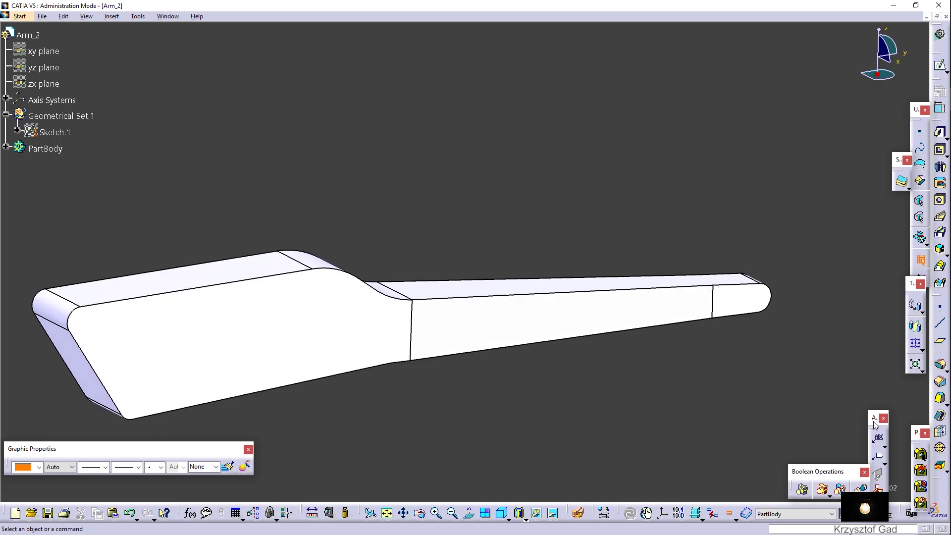
Step: Shell the arm at 10 mm inside thickness, removing both end faces without propagation
click(941, 417)
text(10)
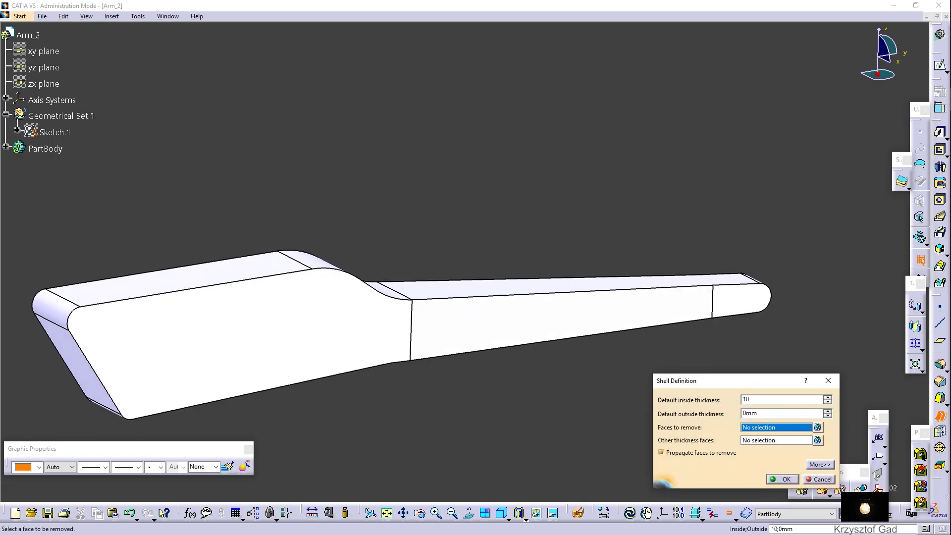
click(227, 309)
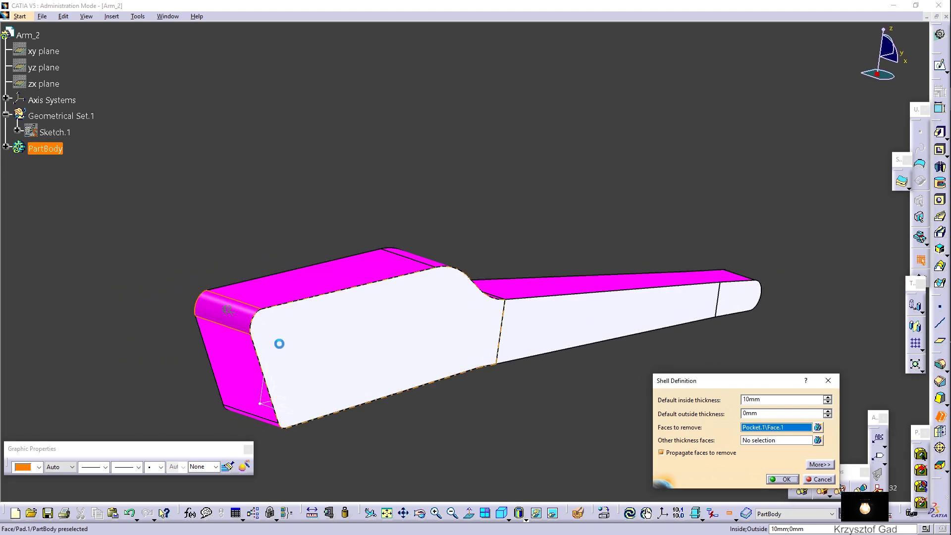
click(661, 452)
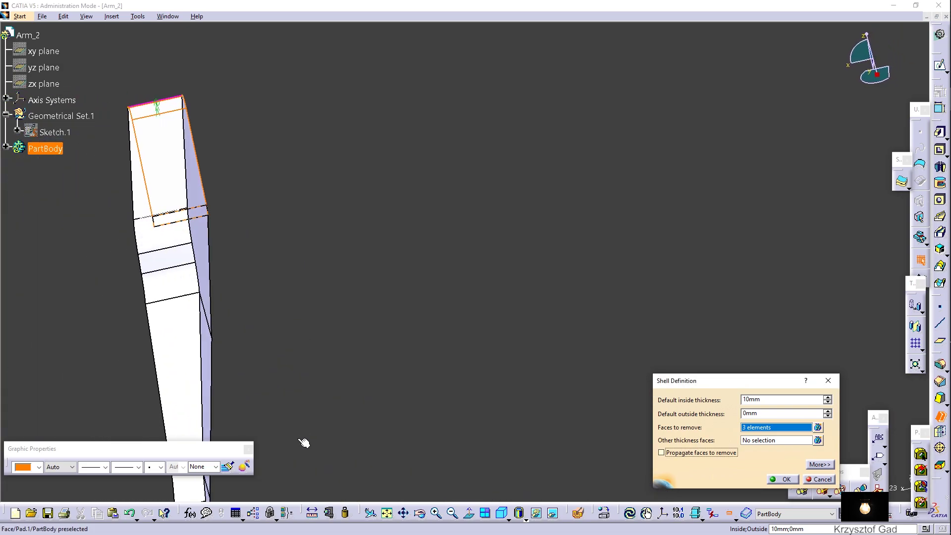
click(484, 450)
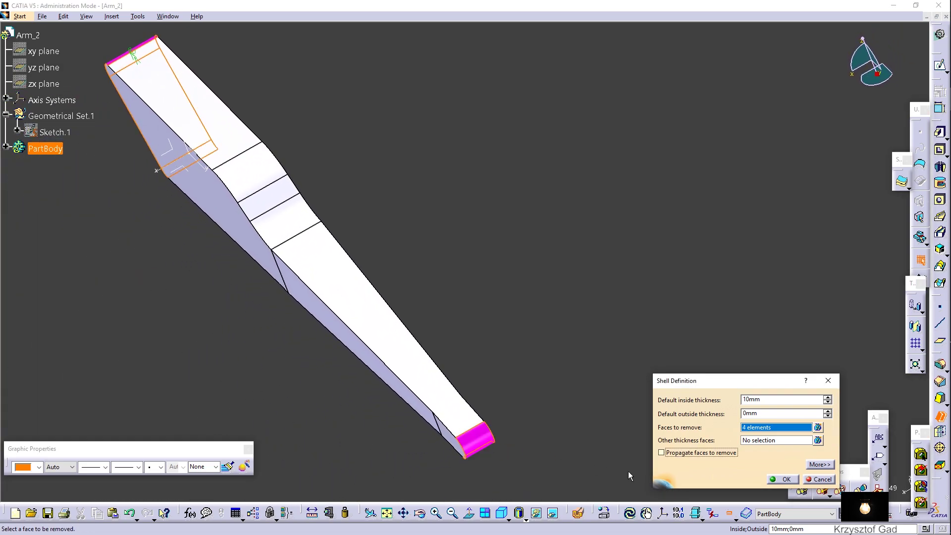
click(782, 479)
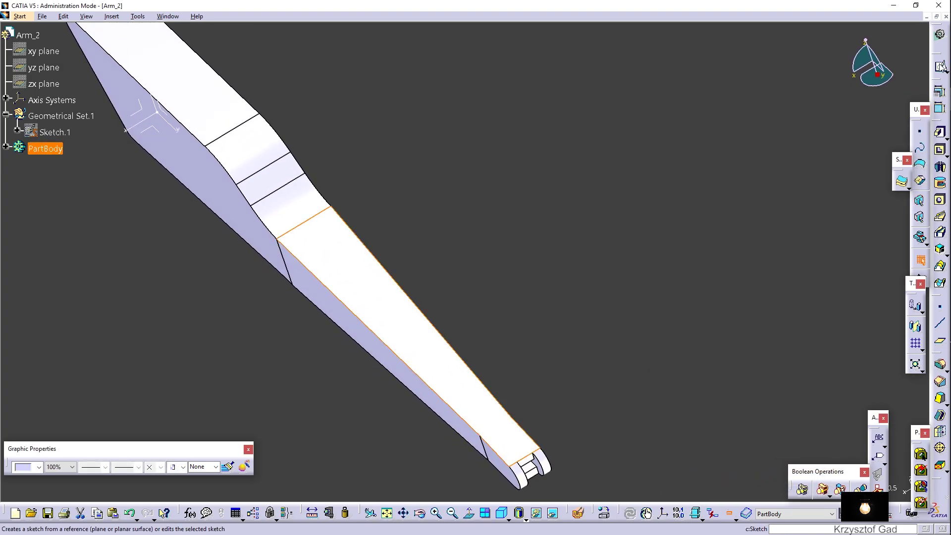
Step: Sketch a 20 × 35 rectangle on the selected face
click(940, 65)
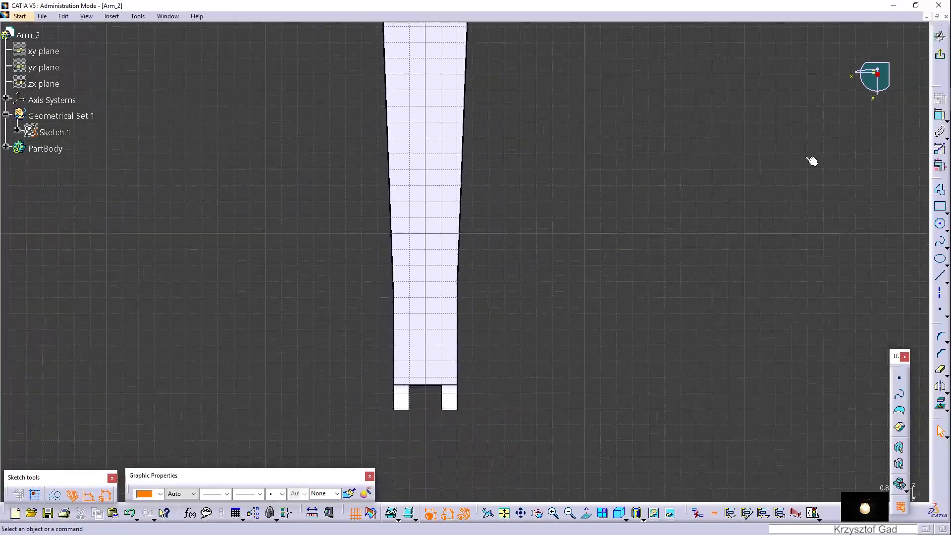
click(939, 207)
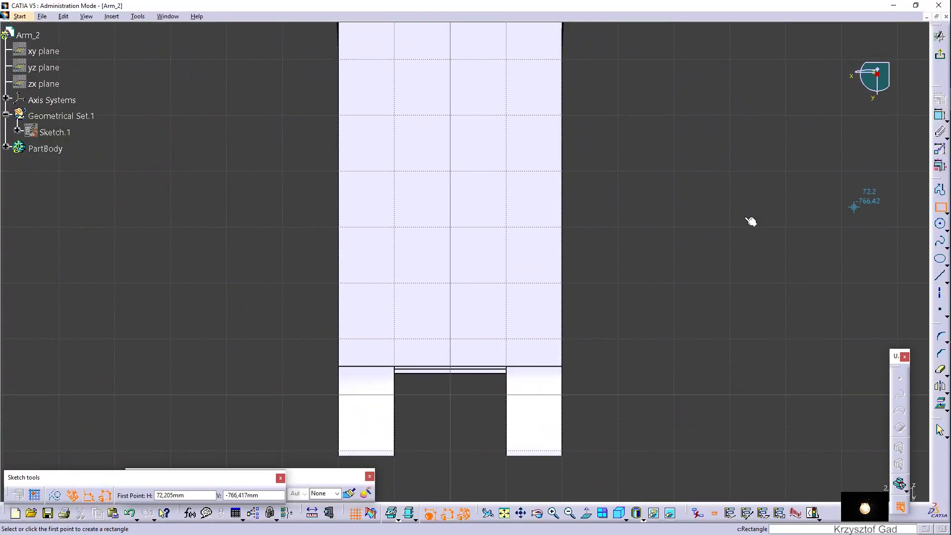
click(397, 169)
click(510, 388)
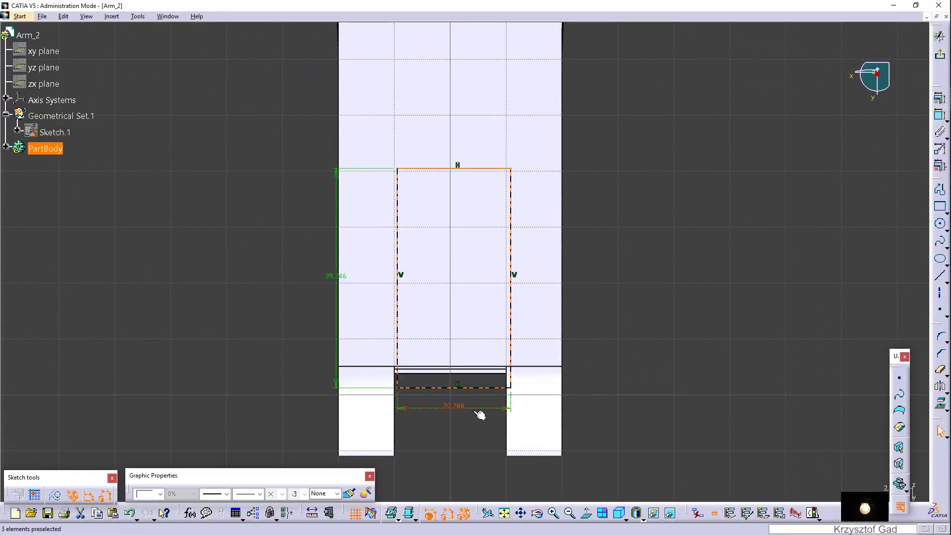
double_click(461, 407)
text(20,288mm)
key(Return)
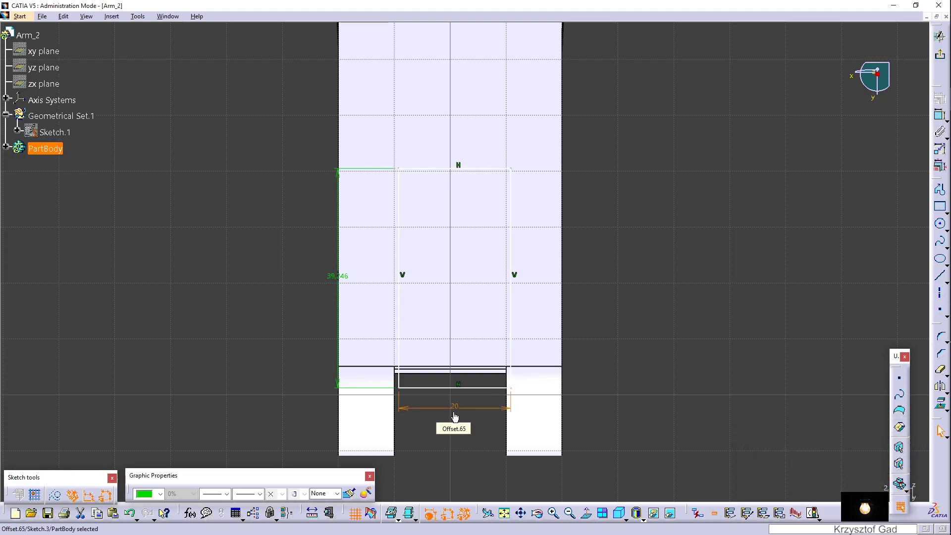
double_click(334, 281)
text(3)
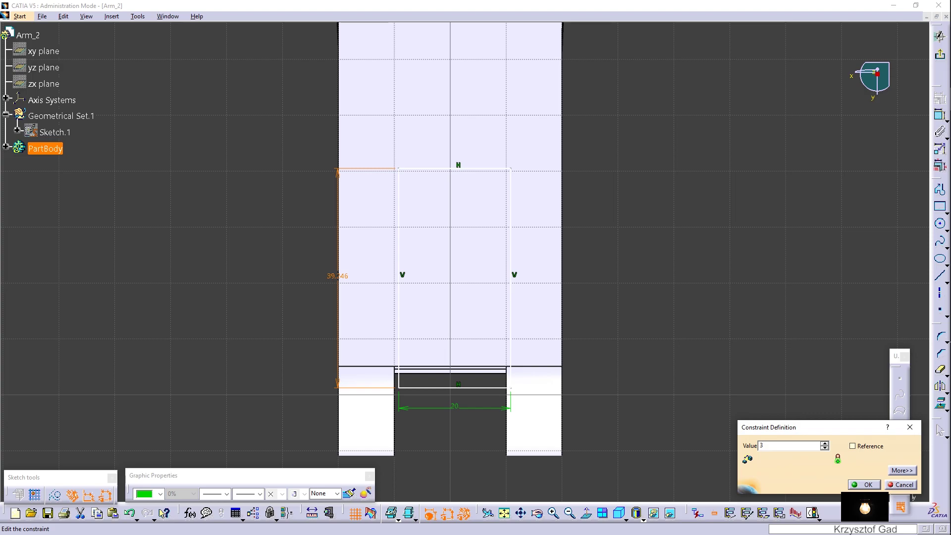
text(5)
key(Return)
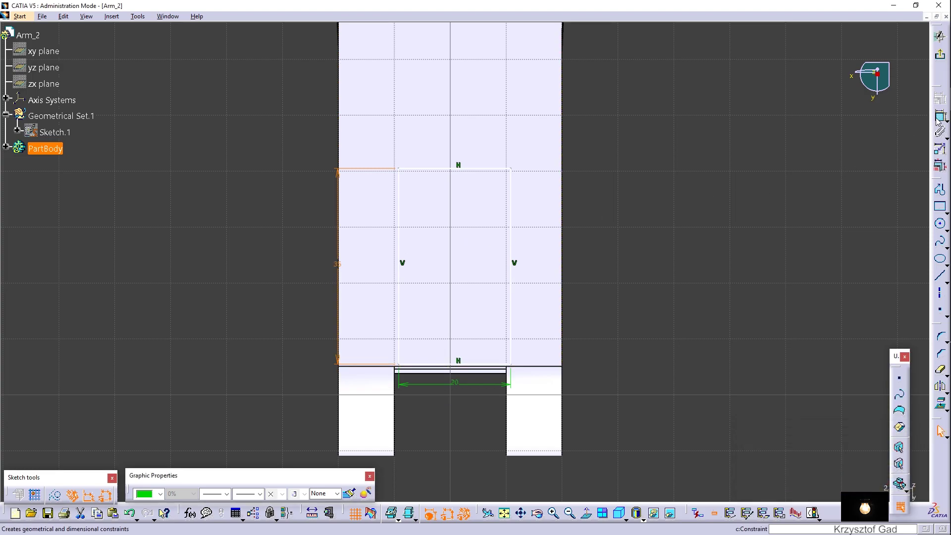
Step: Make the rectangle's bottom and right lines coincident with the pad edges
click(939, 117)
click(487, 370)
click(542, 366)
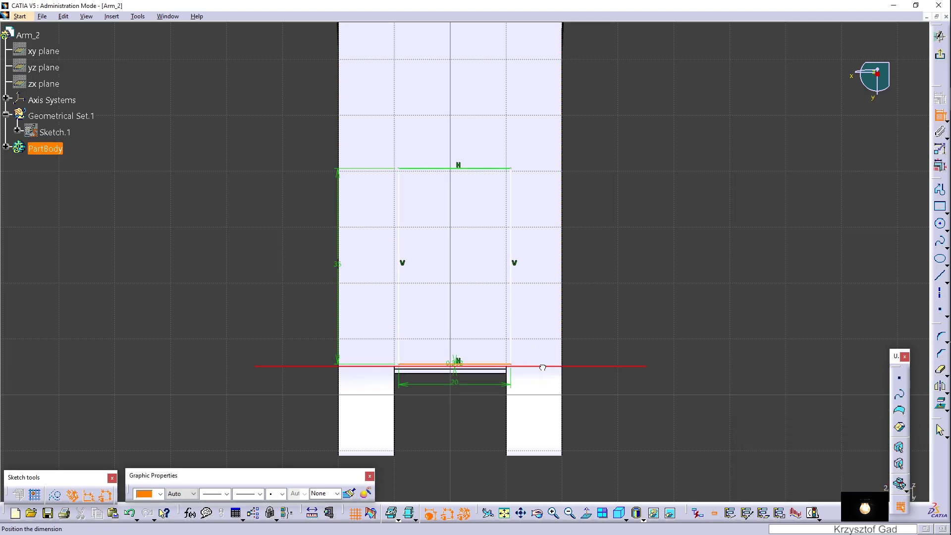
right_click(627, 357)
click(657, 437)
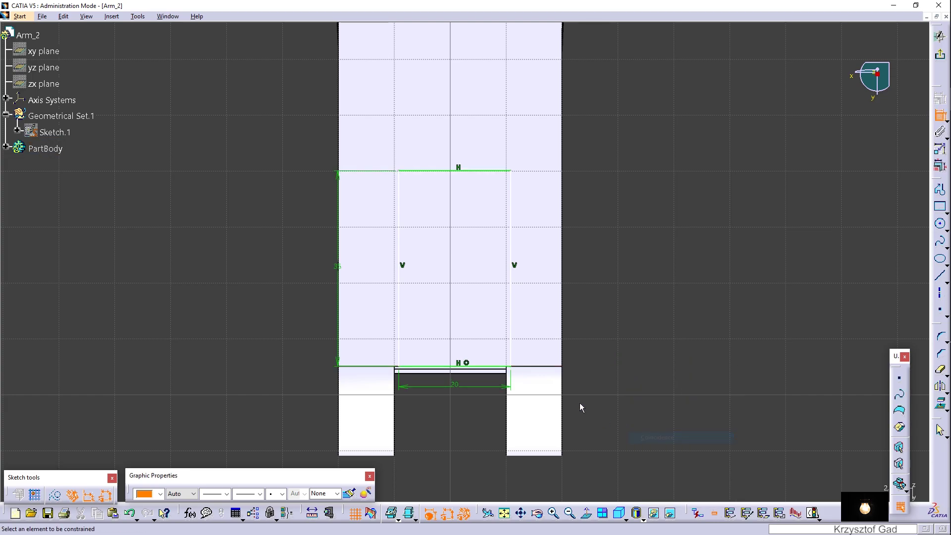
click(514, 354)
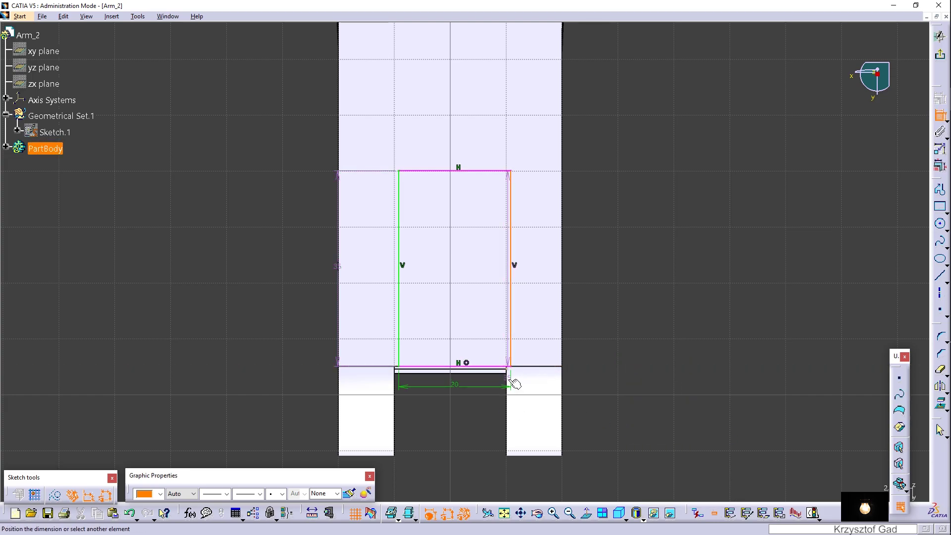
ctrl+middle_drag(514, 383, 516, 279)
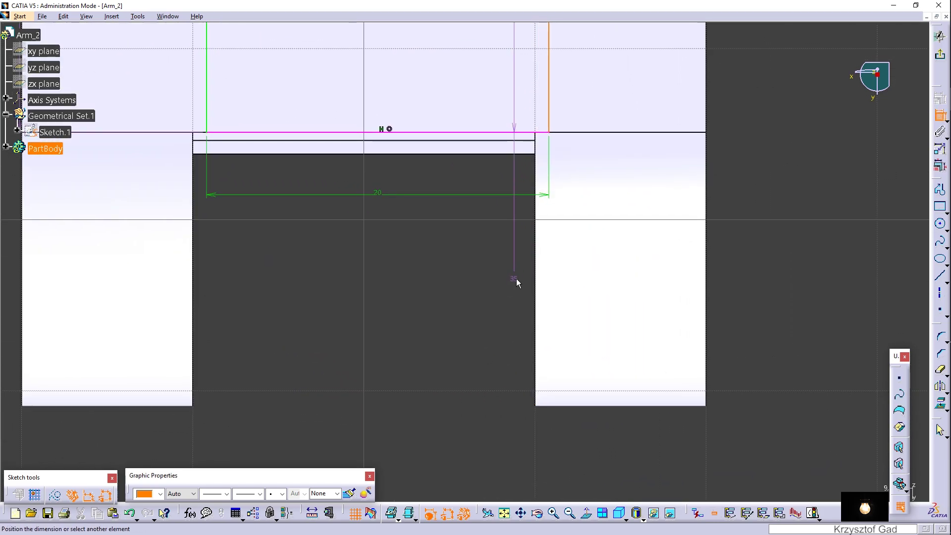
click(541, 277)
right_click(727, 264)
click(773, 341)
mouse_move(773, 342)
ctrl+middle_down()
mouse_move(710, 296)
mouse_move(832, 130)
ctrl+middle_up()
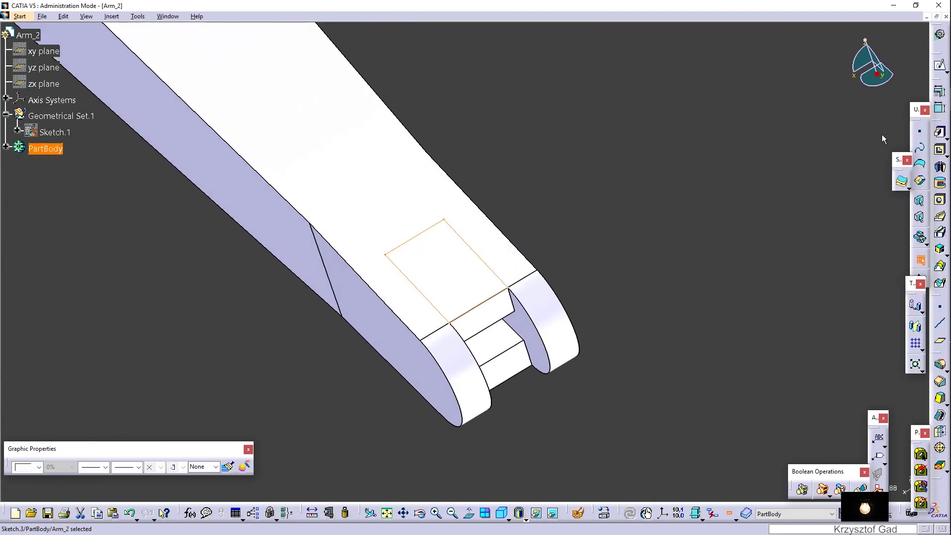
Step: Pocket the rectangle up to the next face
click(939, 150)
click(858, 355)
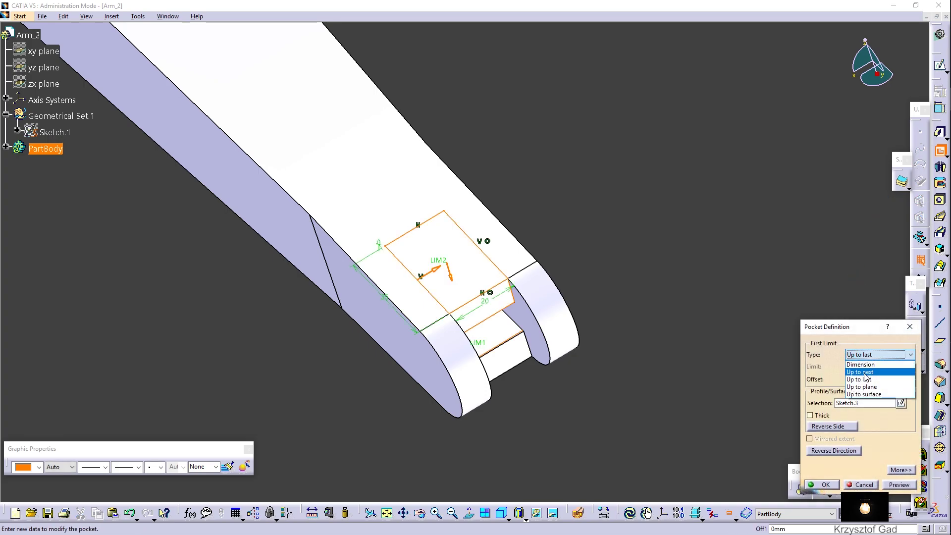
click(822, 484)
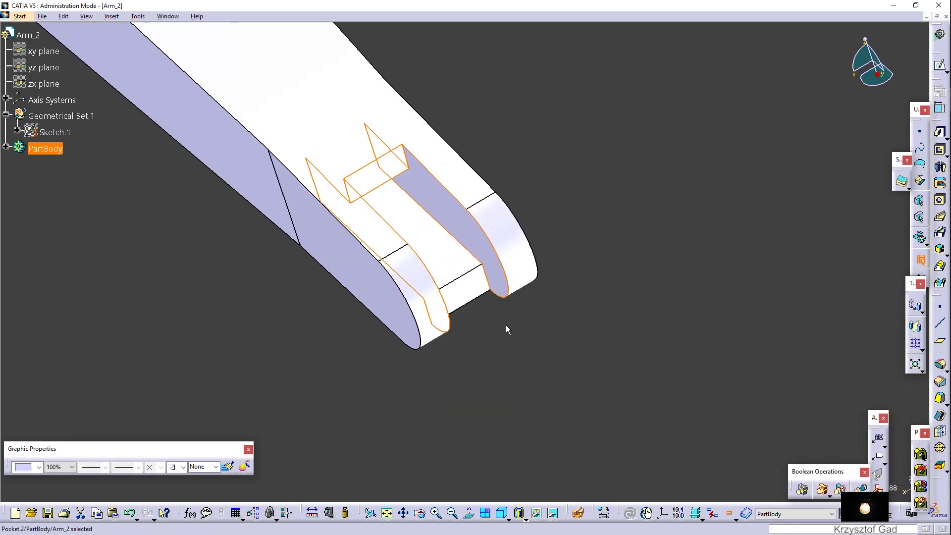
ctrl+middle_drag(506, 325, 547, 184)
Step: Sketch a 20 × 35 rectangle on the fork end's side face
click(940, 65)
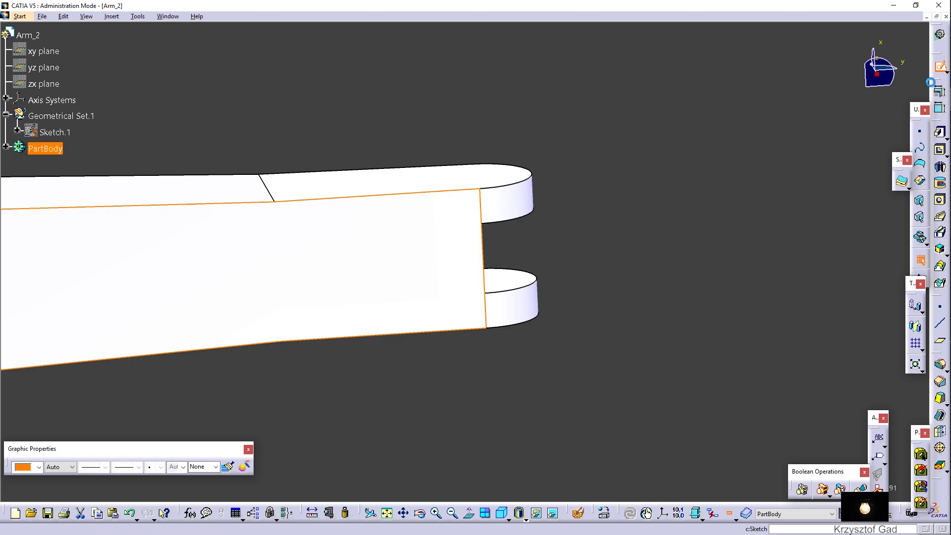
click(939, 207)
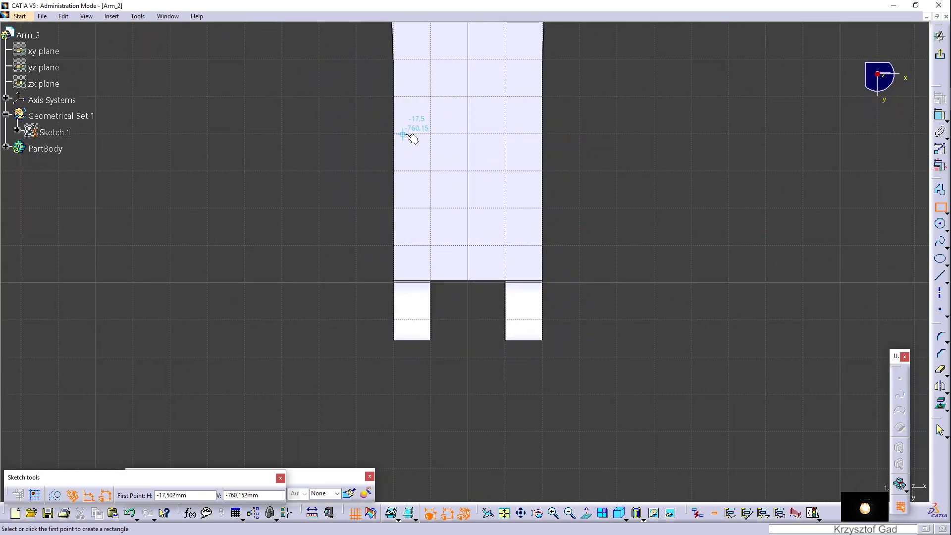
click(434, 147)
click(504, 288)
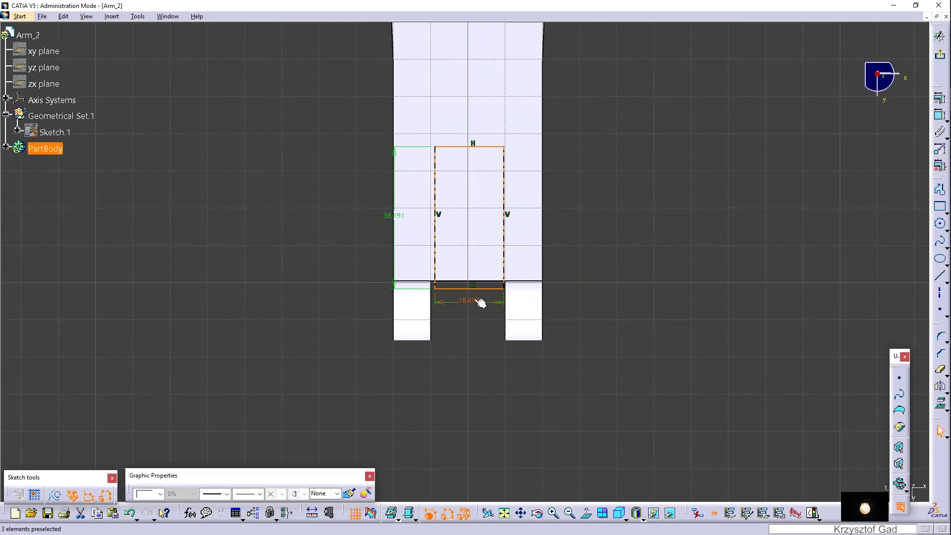
double_click(476, 302)
text(0)
key(Return)
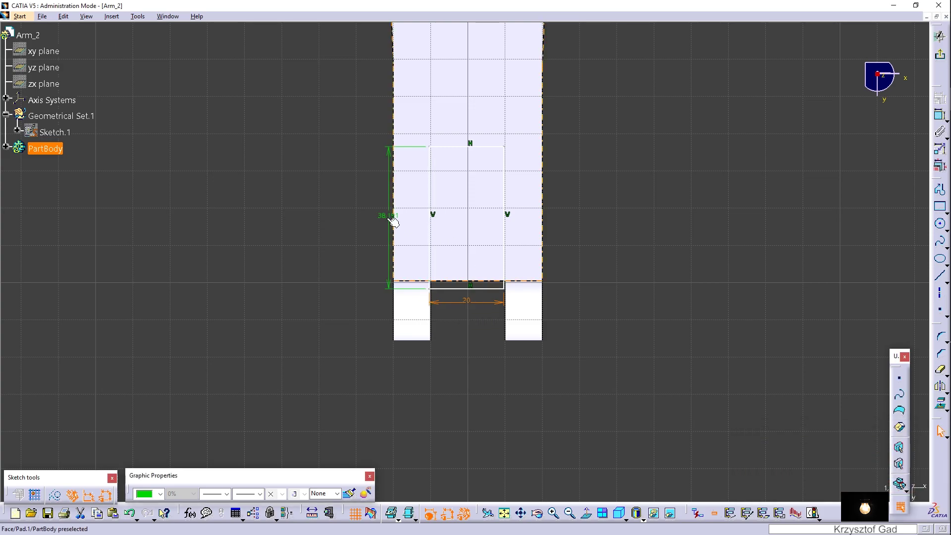
double_click(390, 218)
text(35)
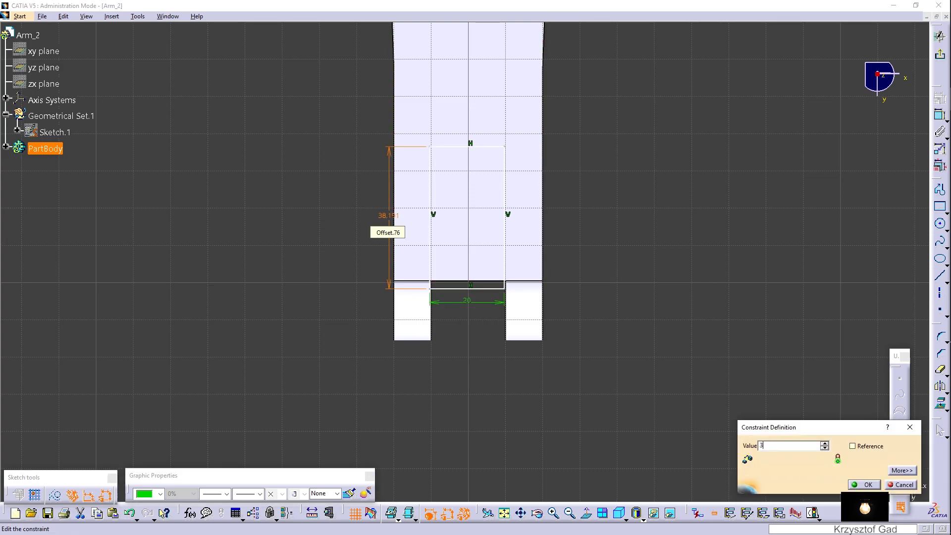
key(Return)
scroll(527, 208, up, 3)
scroll(747, 208, up, 2)
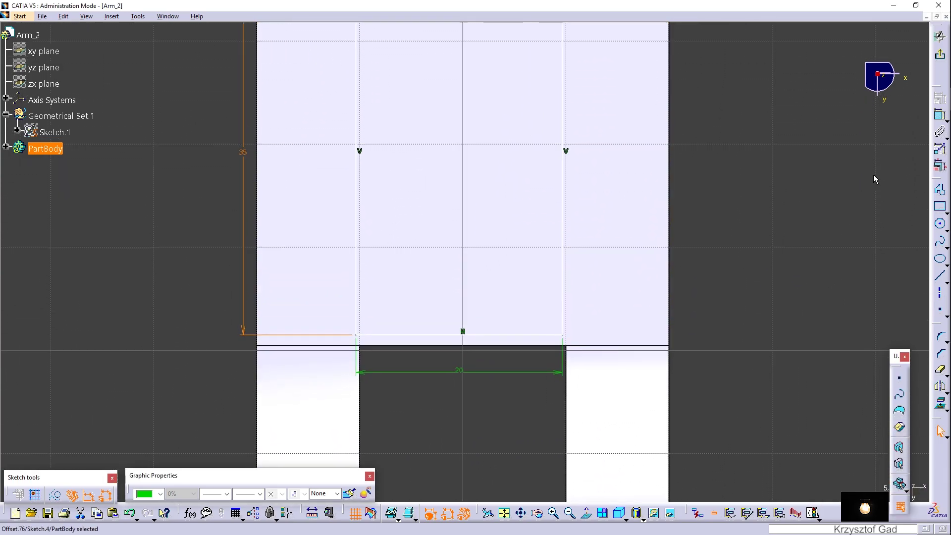
Step: Make the rectangle's bottom and right lines coincident with the pad edges, then pocket it
click(939, 117)
click(551, 340)
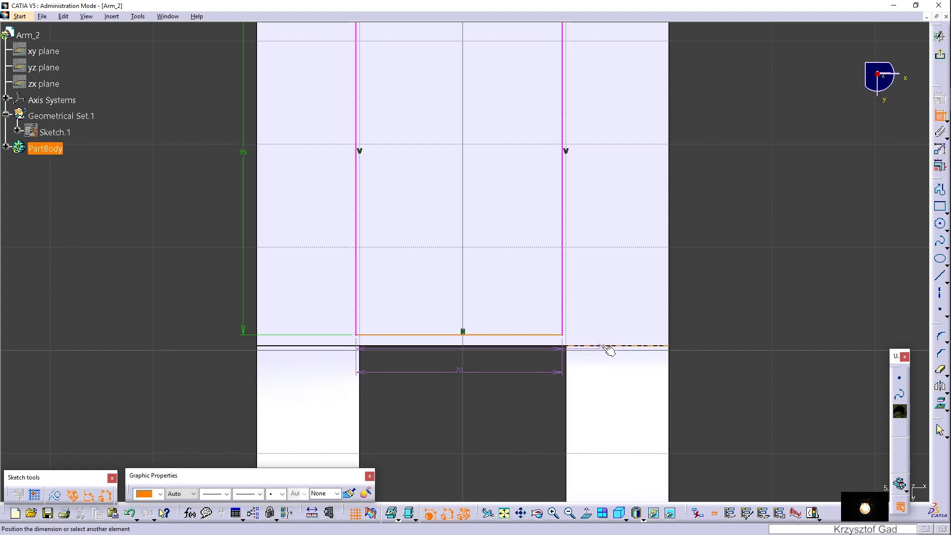
click(605, 345)
right_click(733, 322)
click(756, 401)
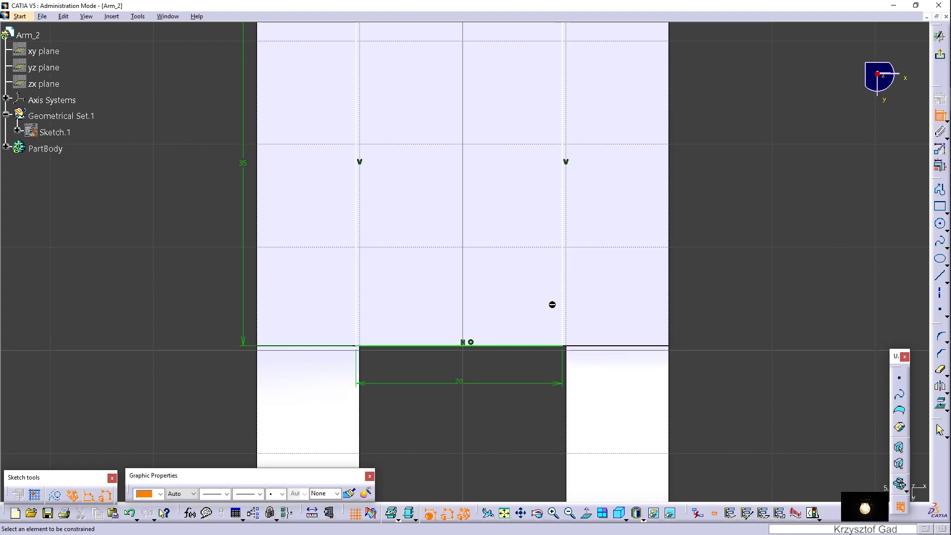
click(565, 307)
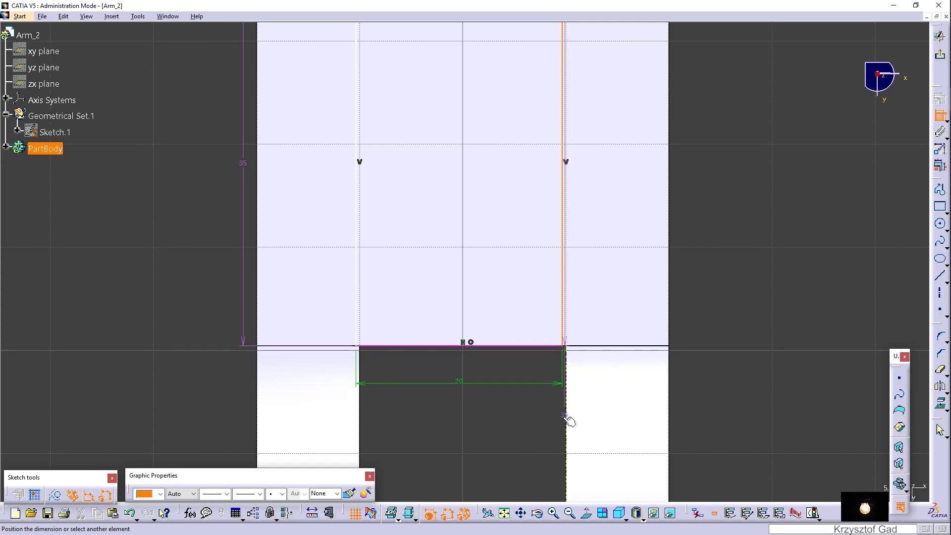
click(566, 416)
right_click(746, 359)
click(792, 439)
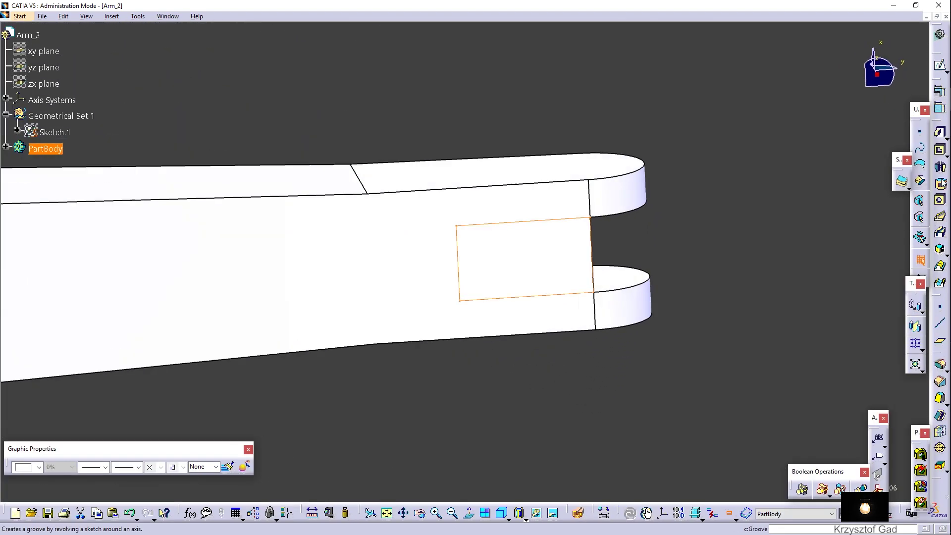
click(939, 149)
click(821, 490)
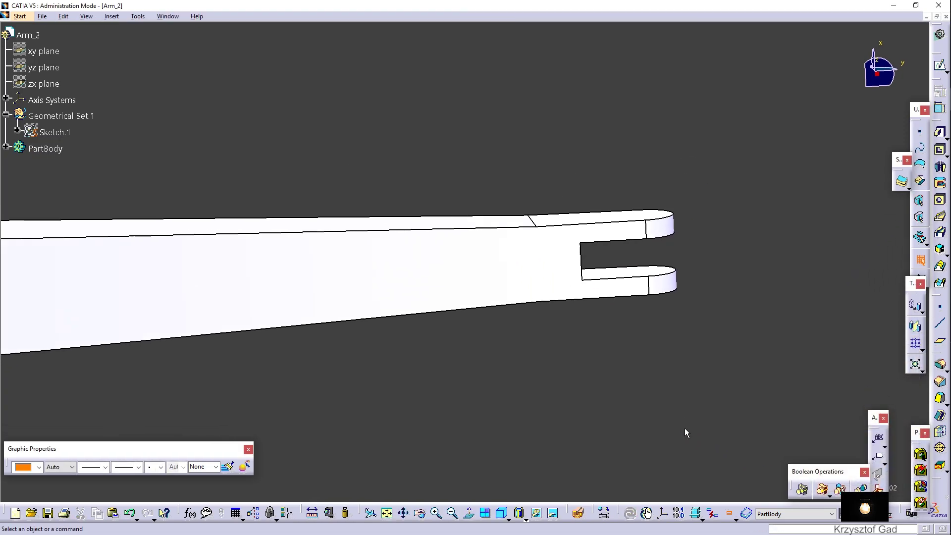
Step: Sketch a 50 × 35 rectangle on the arm's long face
click(479, 265)
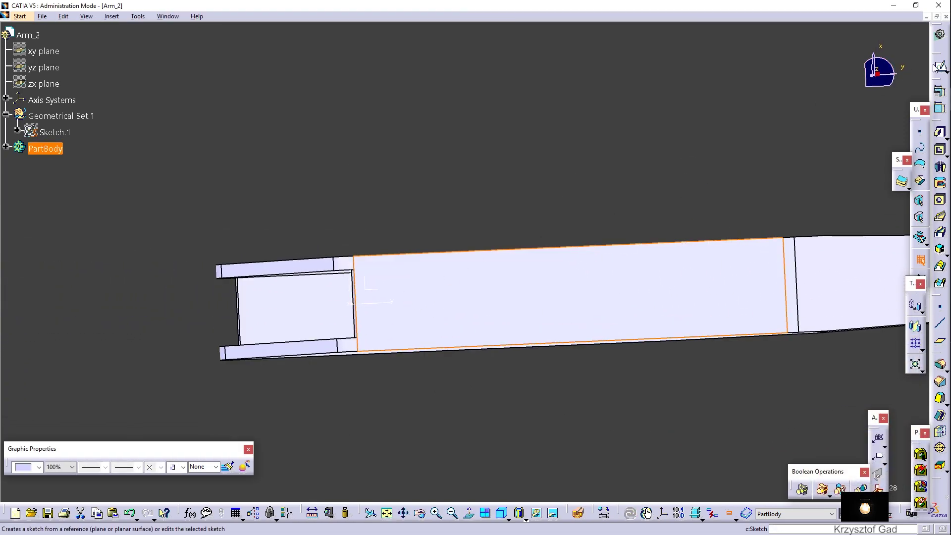
click(939, 65)
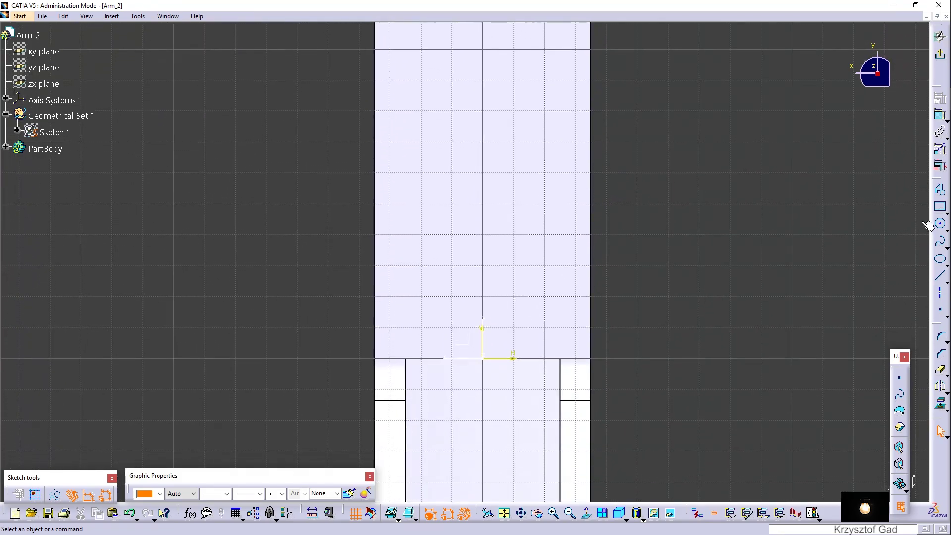
click(940, 207)
click(418, 234)
click(568, 404)
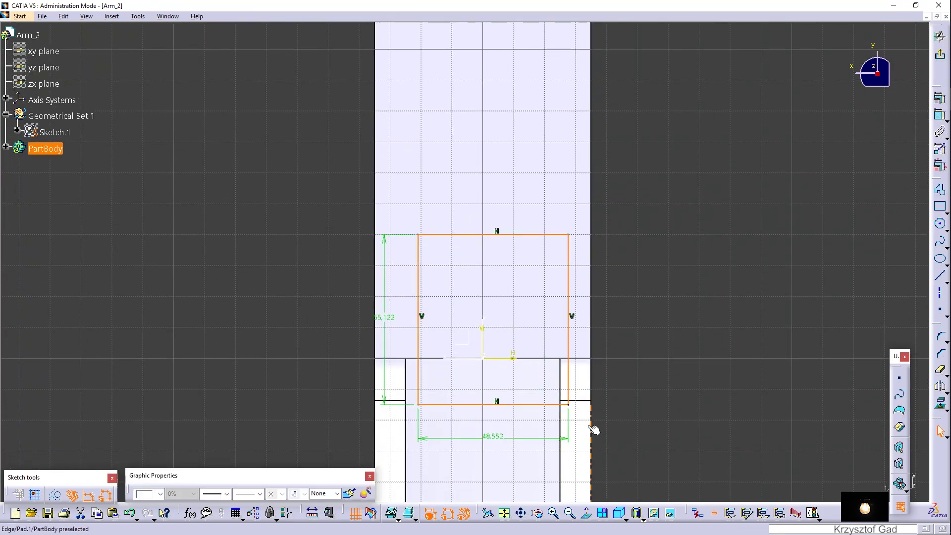
double_click(500, 438)
text(50mm)
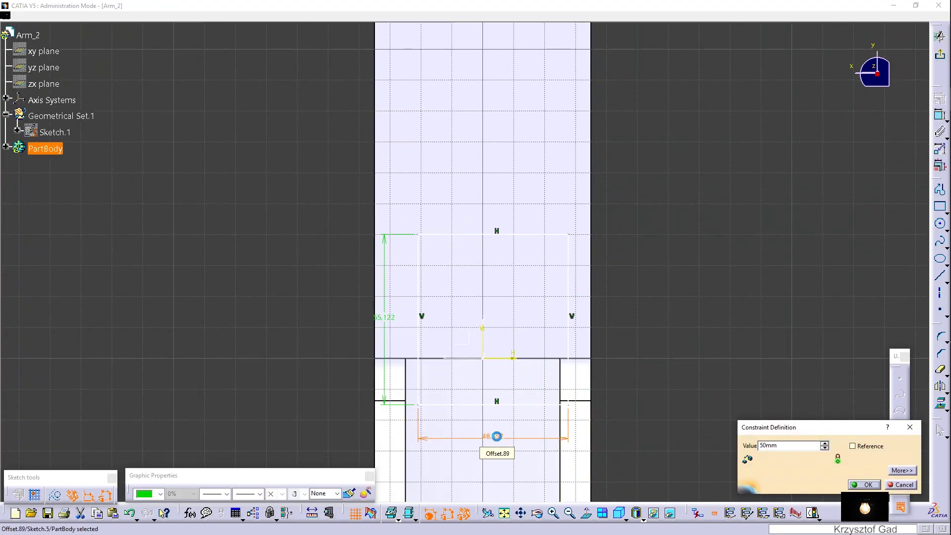
key(Return)
double_click(381, 317)
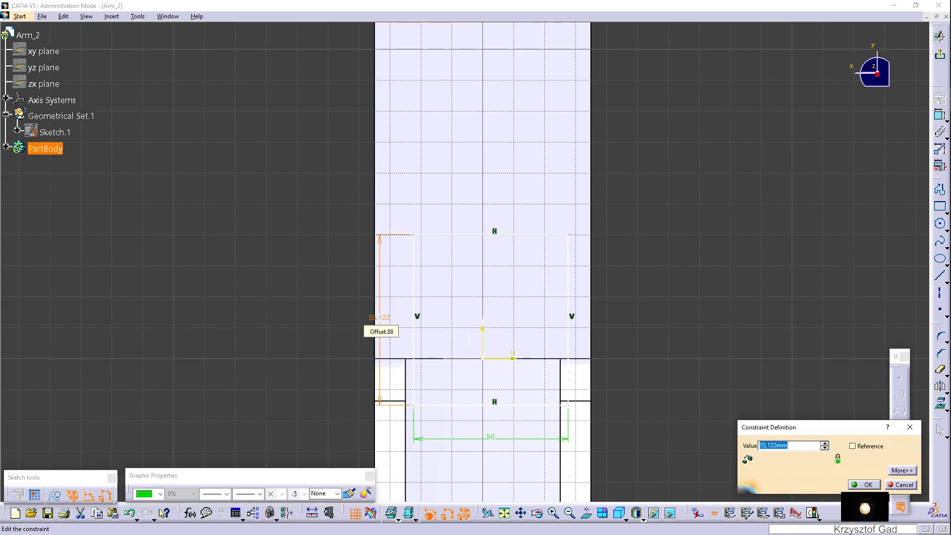
text(5)
key(Return)
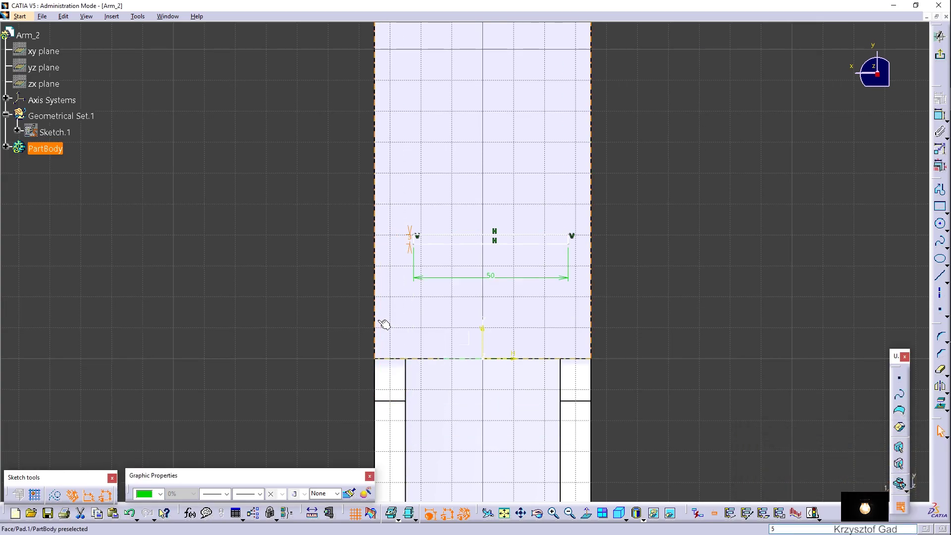
double_click(409, 242)
text(35)
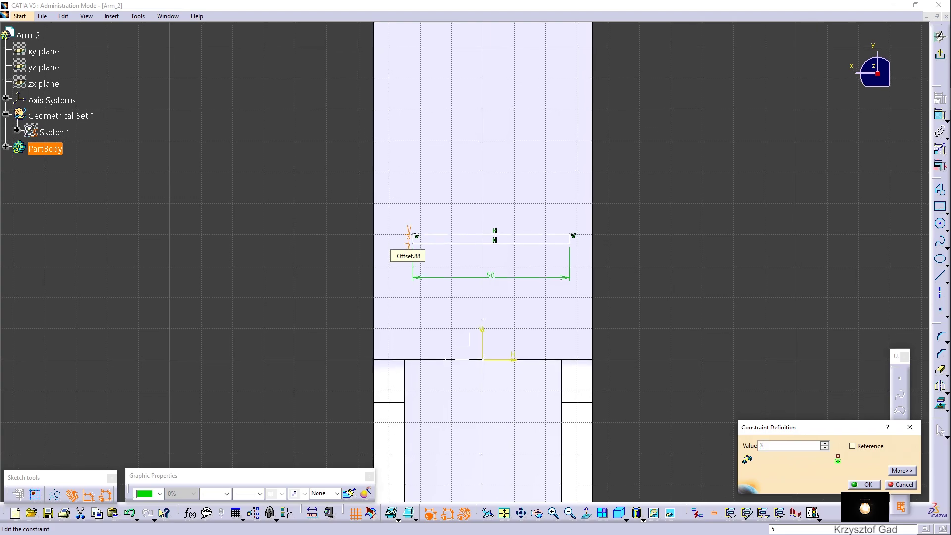
key(Return)
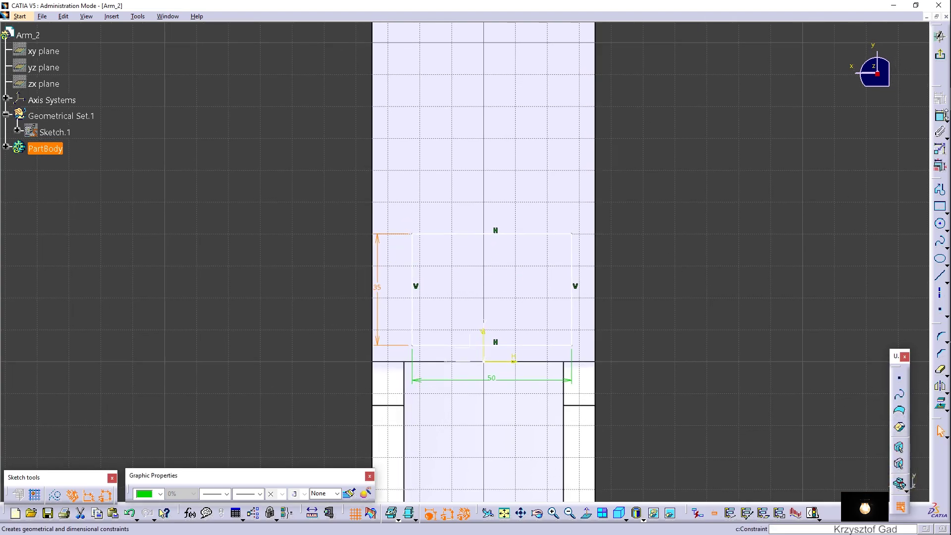
Step: Make the rectangle's right edge coincident with the part edge and its bottom edge with the H axis
scroll(620, 291, up, 2)
click(553, 309)
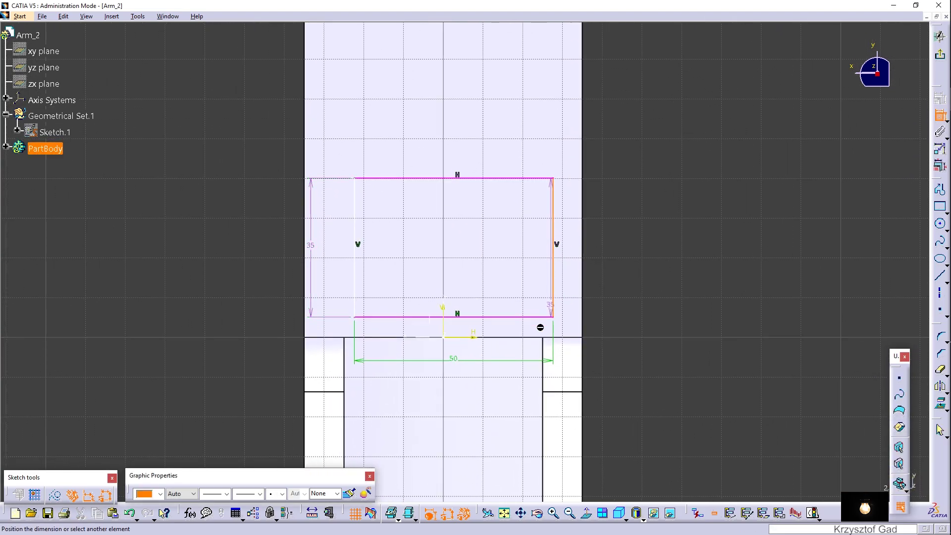
click(546, 359)
right_click(621, 342)
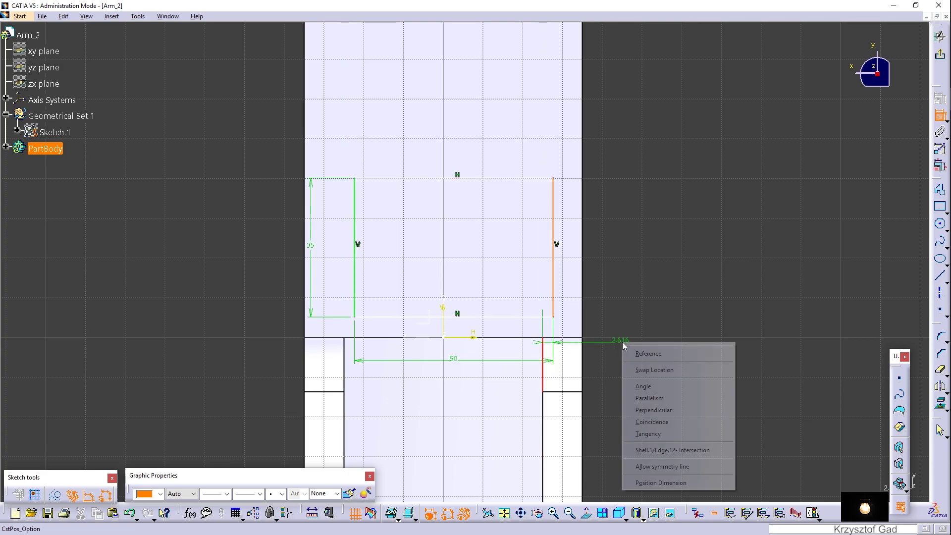
click(644, 422)
click(517, 322)
click(460, 338)
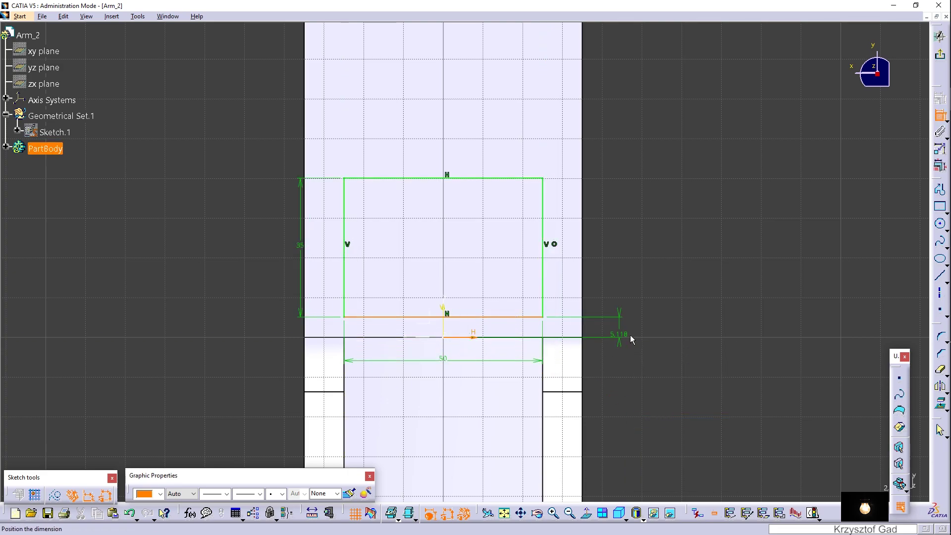
right_click(630, 336)
click(654, 390)
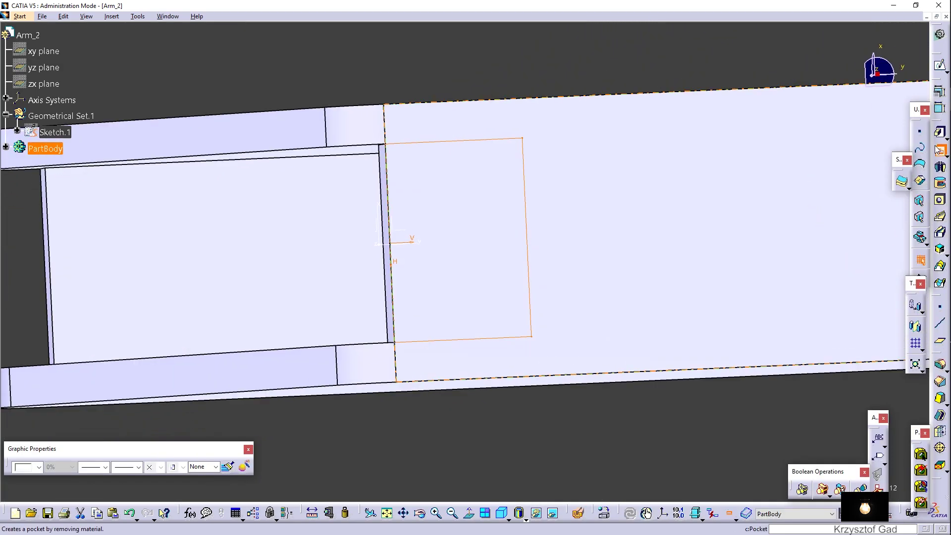
Step: Apply the 50 × 35 pocket, then open a new sketch on the arm's flat face
click(938, 149)
click(825, 488)
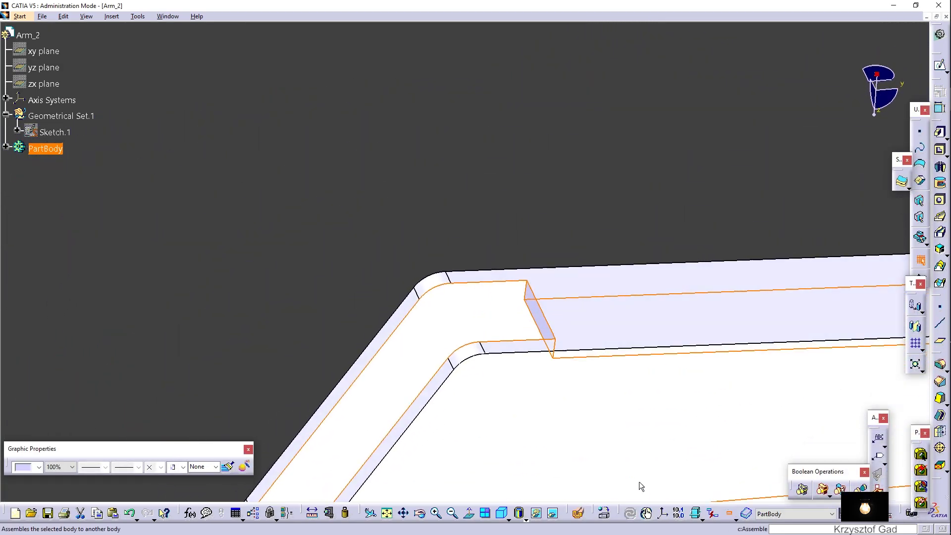
mouse_move(639, 481)
middle_down()
mouse_move(575, 393)
mouse_move(483, 121)
mouse_move(447, 119)
mouse_move(433, 269)
middle_up()
click(940, 66)
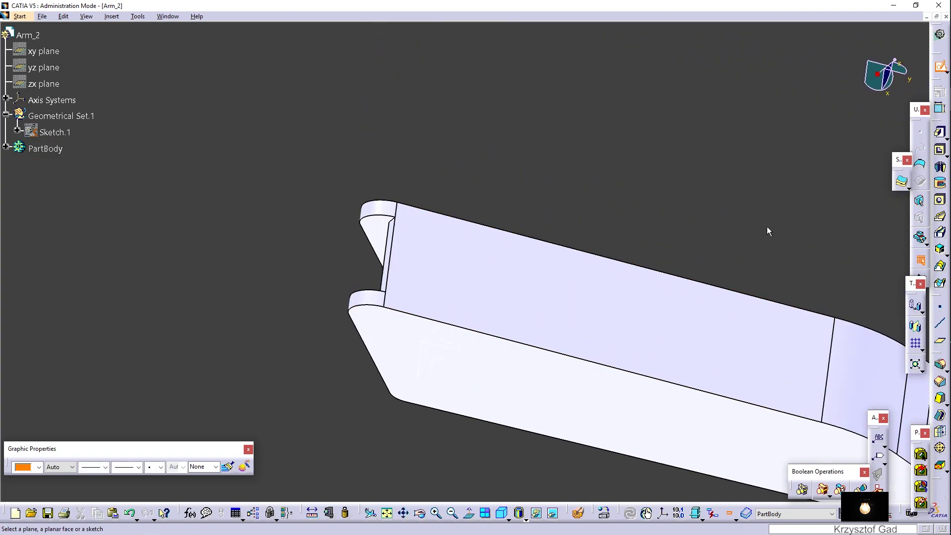
click(454, 289)
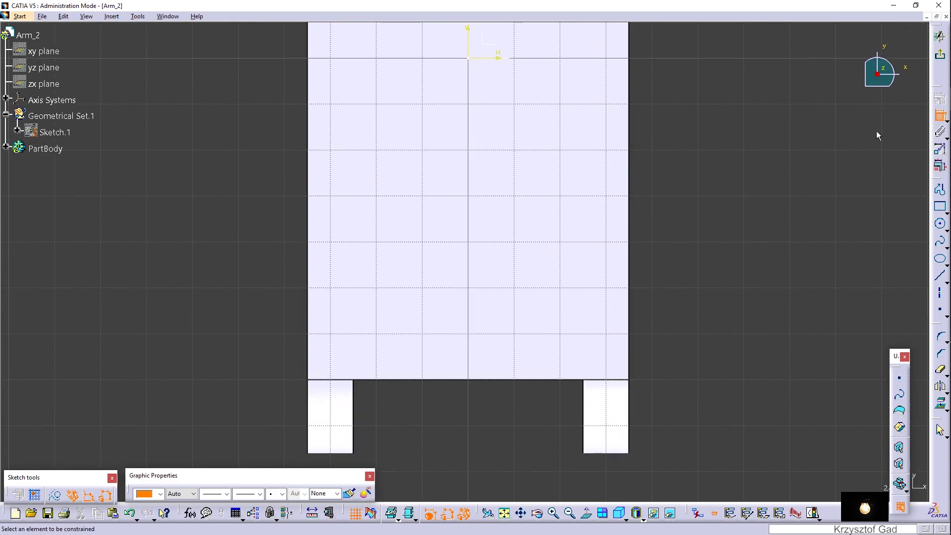
Step: Draw a 50 × 35 mm rectangle between the lugs
click(947, 211)
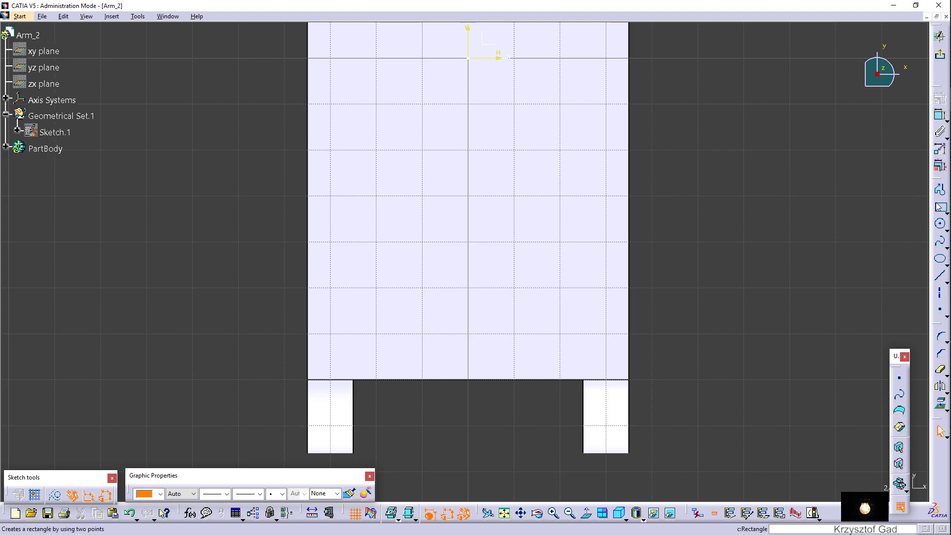
click(940, 208)
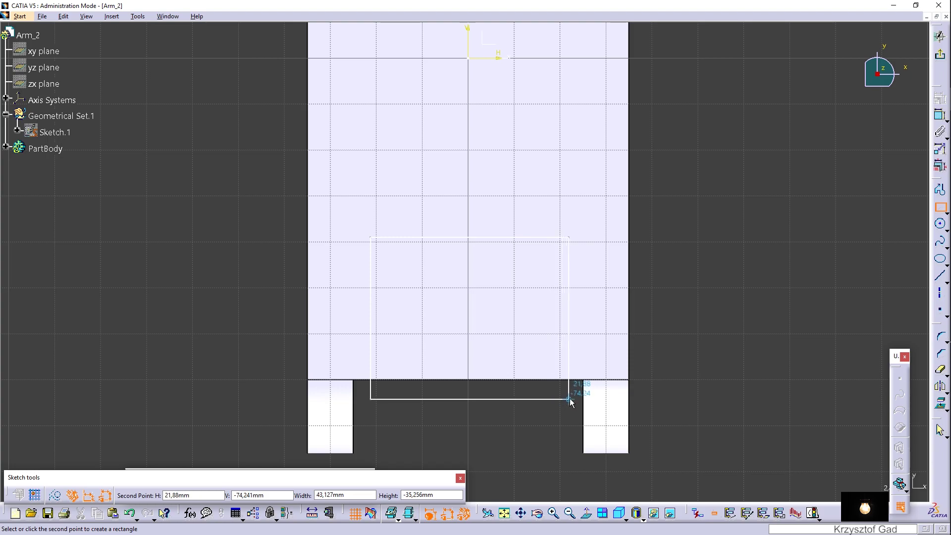
click(568, 398)
double_click(481, 450)
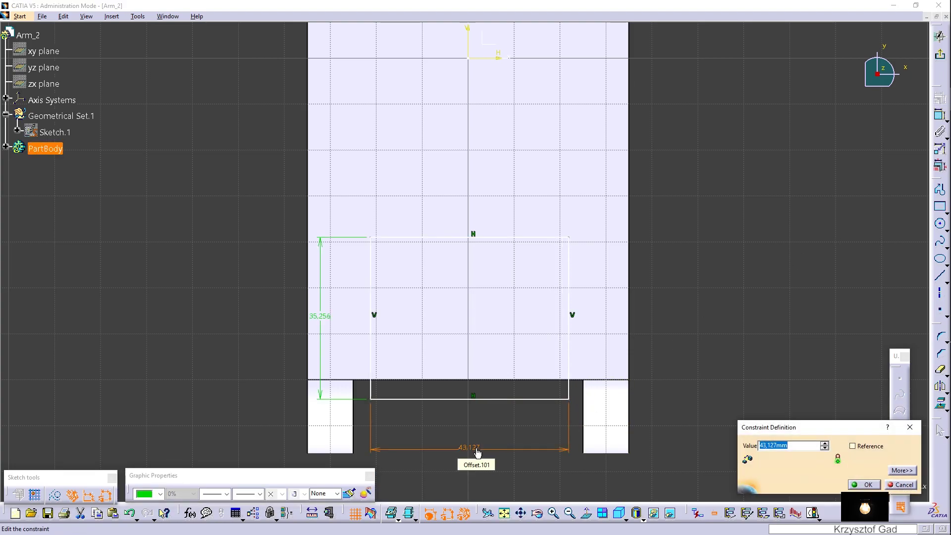
key(Return)
double_click(288, 319)
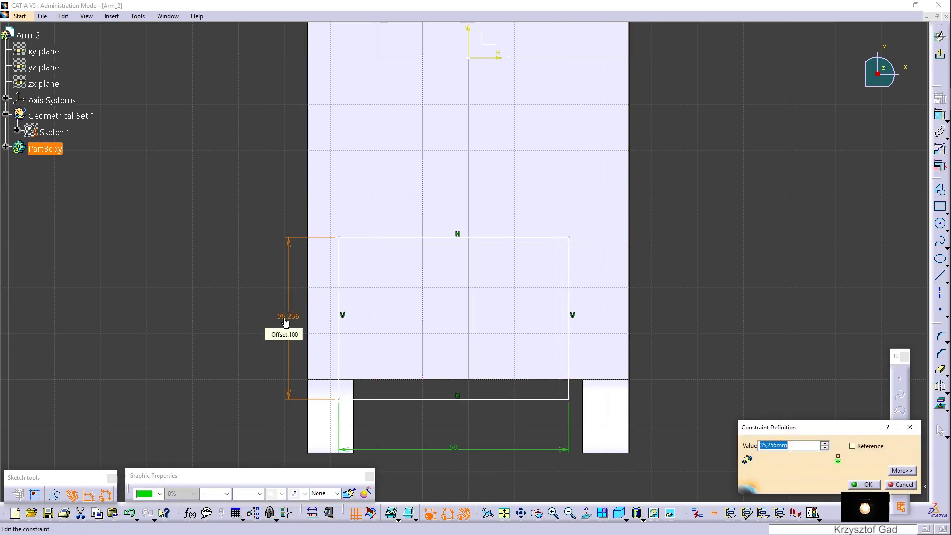
text(5)
key(Return)
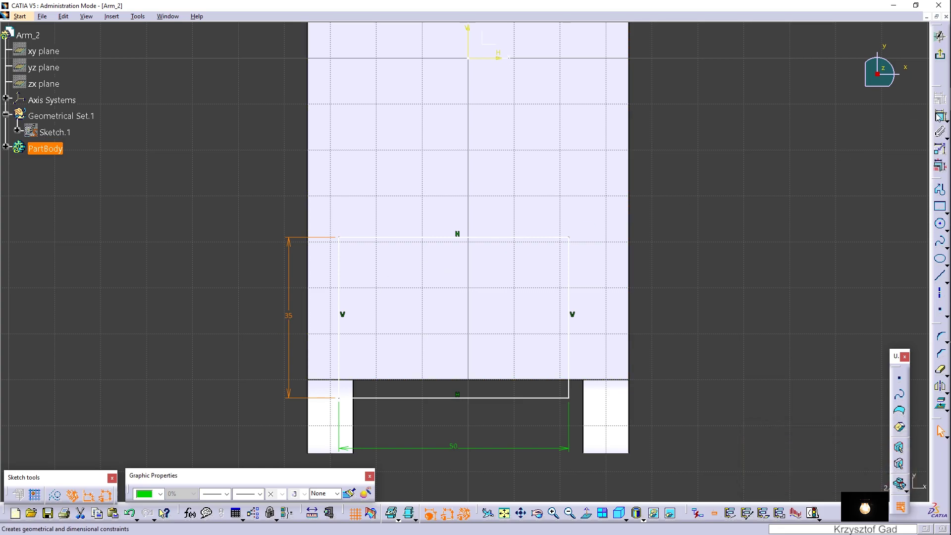
Step: Make the rectangle's bottom and right lines coincident with the part edges and exit the sketch
click(938, 117)
click(534, 398)
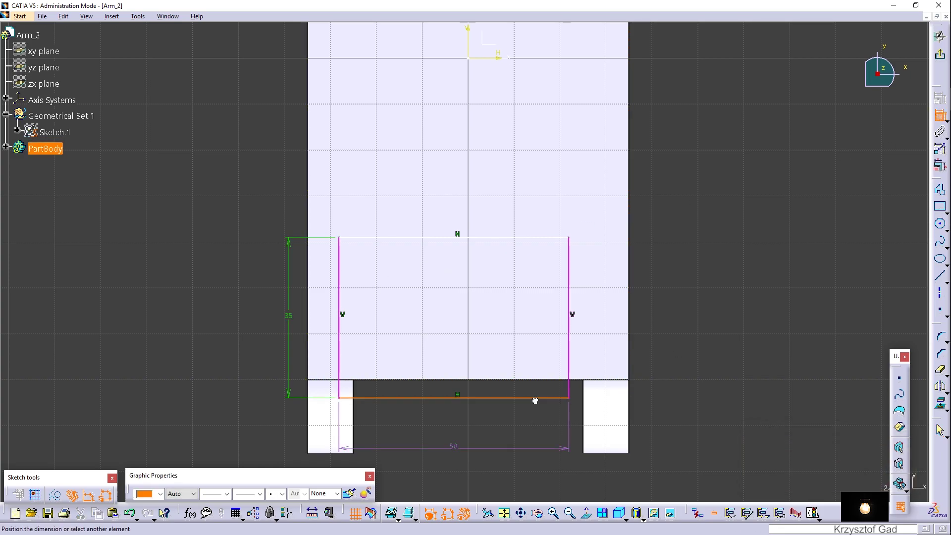
click(606, 380)
right_click(688, 384)
click(713, 463)
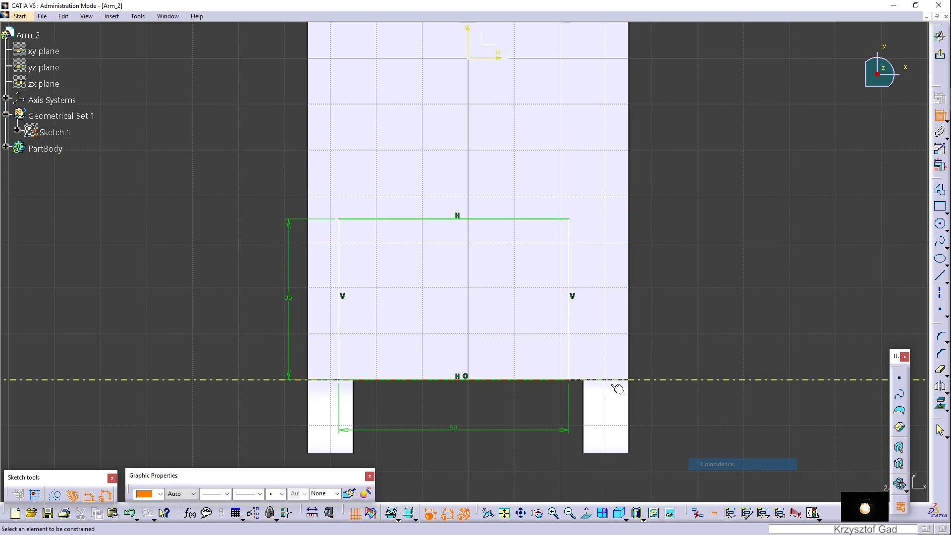
click(569, 350)
click(586, 401)
right_click(654, 384)
click(696, 450)
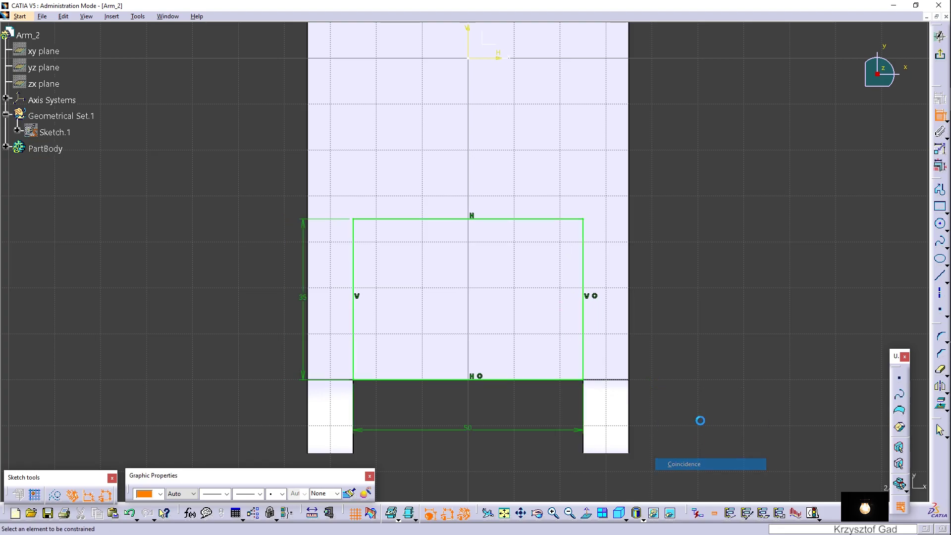
click(941, 55)
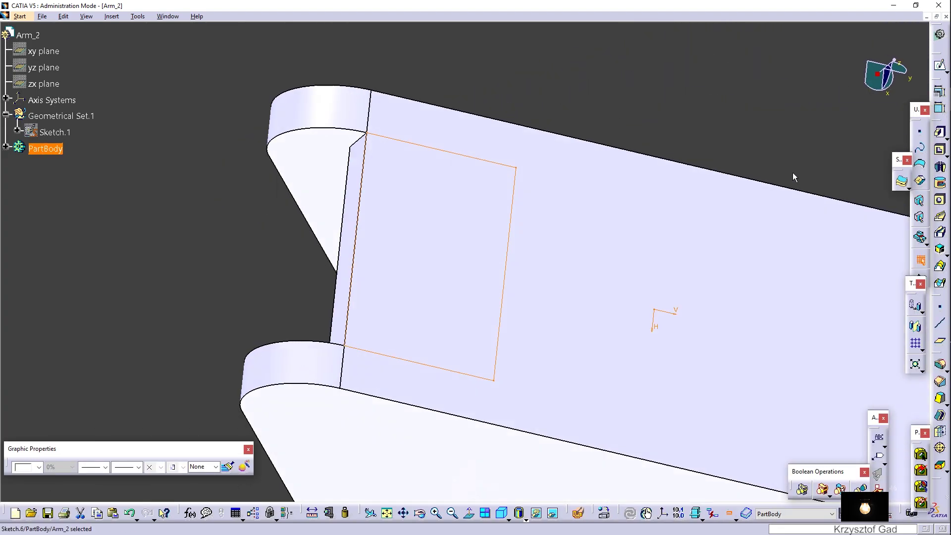
Step: Pocket Sketch.6 up to the next face
click(940, 151)
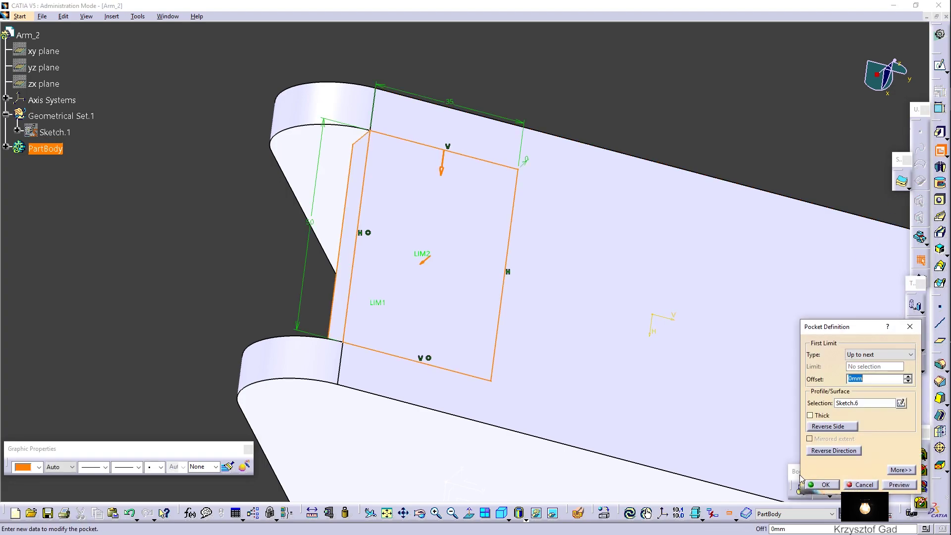
click(822, 486)
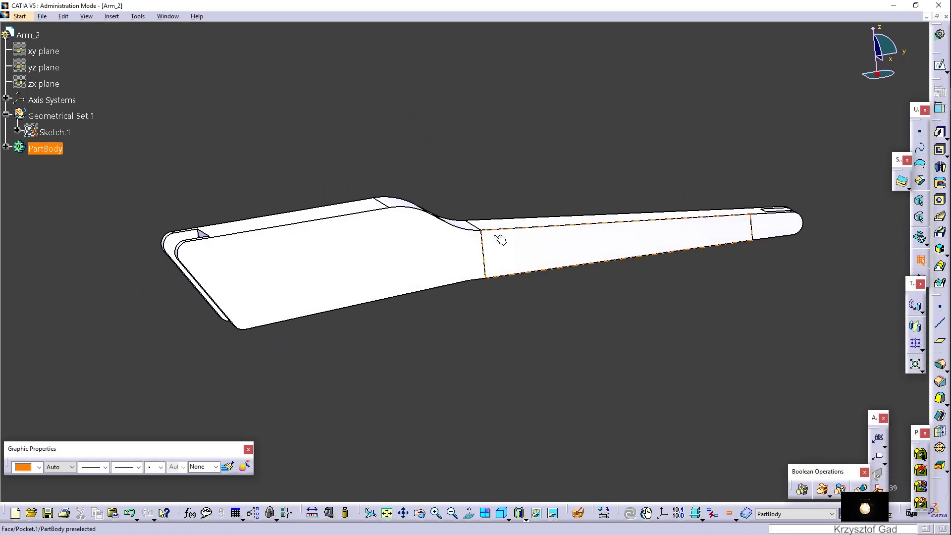
Step: Drill a 16 mm Up To Last hole near the wide end's rounded corner
click(940, 201)
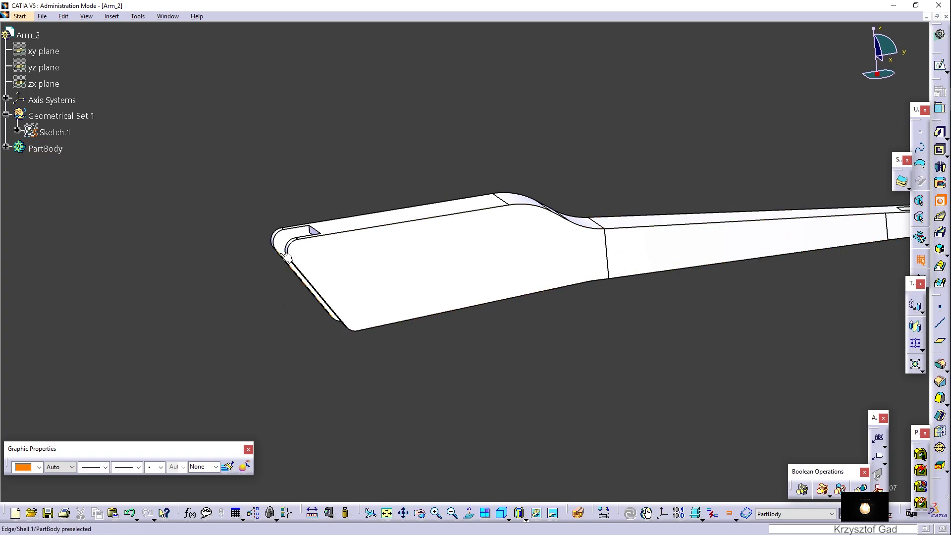
scroll(300, 251, up, 3)
scroll(289, 255, up, 3)
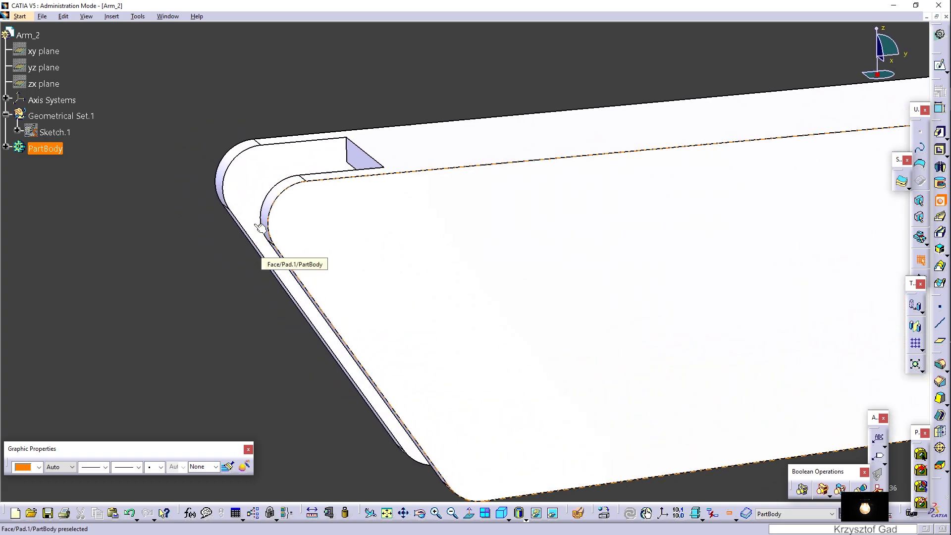
scroll(278, 233, up, 2)
click(328, 259)
text(16)
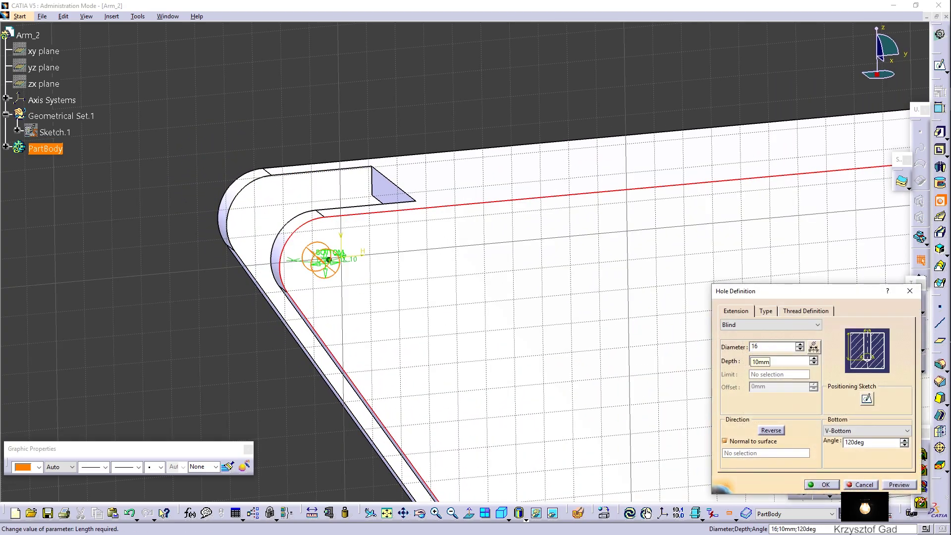
click(792, 325)
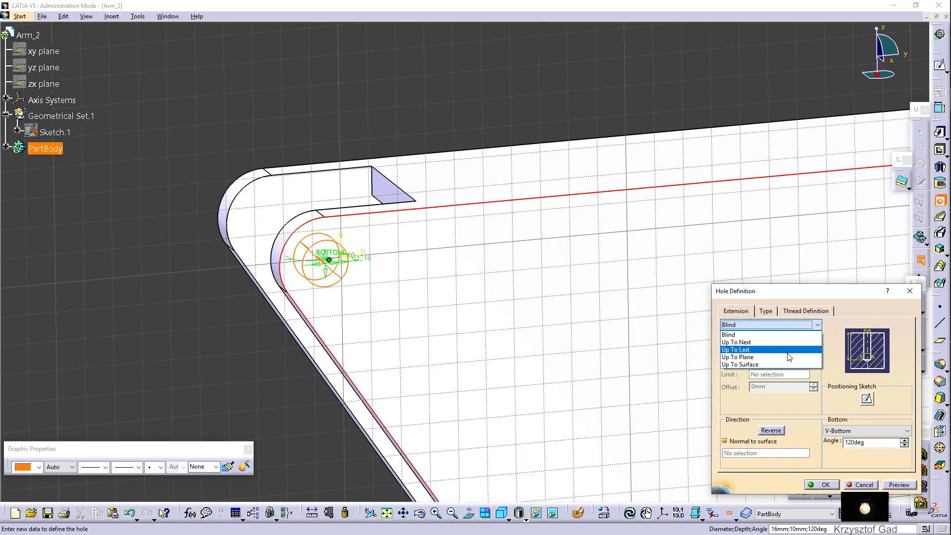
click(788, 351)
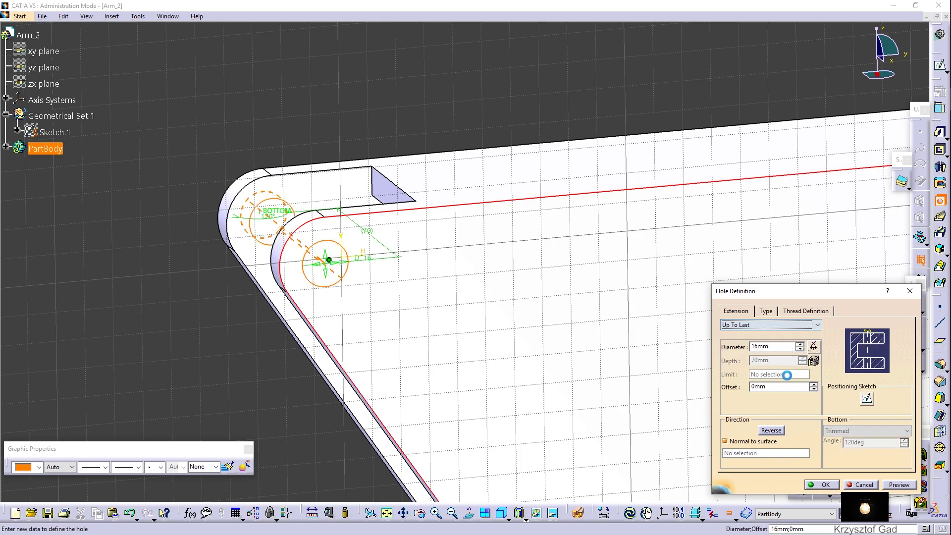
click(815, 486)
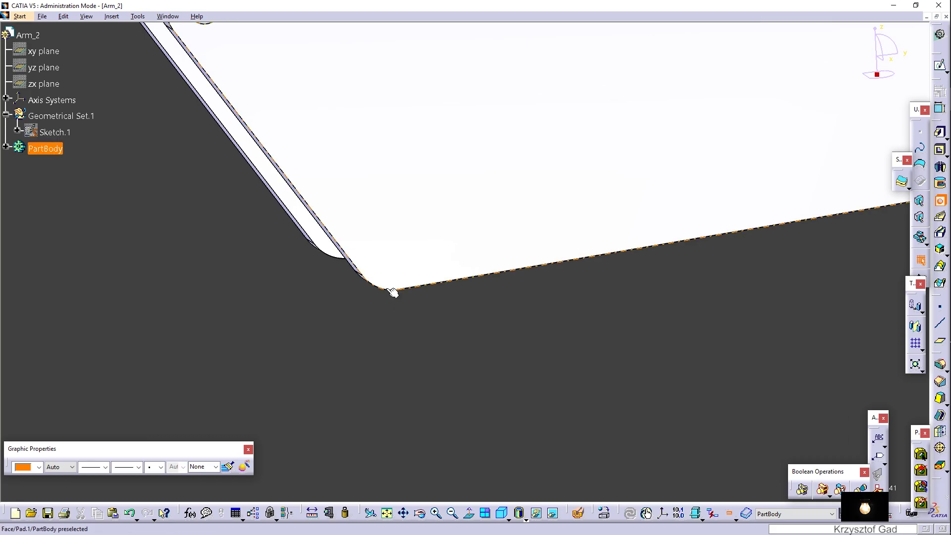
Step: Add a second through hole on the arm's rounded narrow end face
click(412, 264)
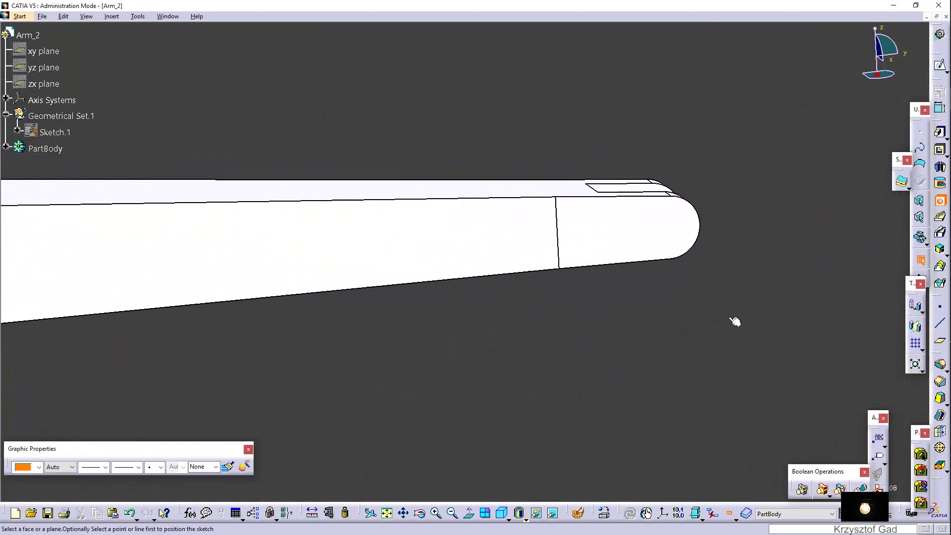
ctrl+middle_drag(732, 318, 609, 344)
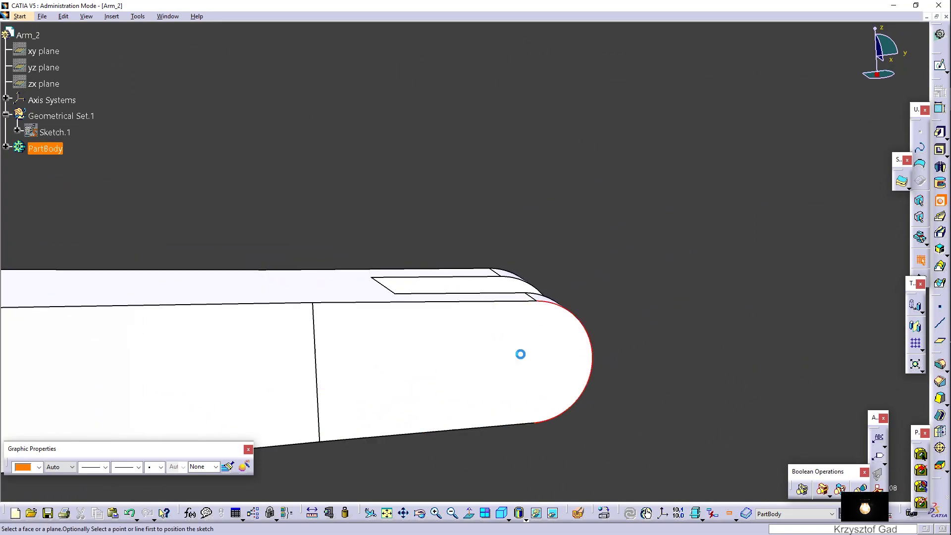
click(536, 358)
click(812, 482)
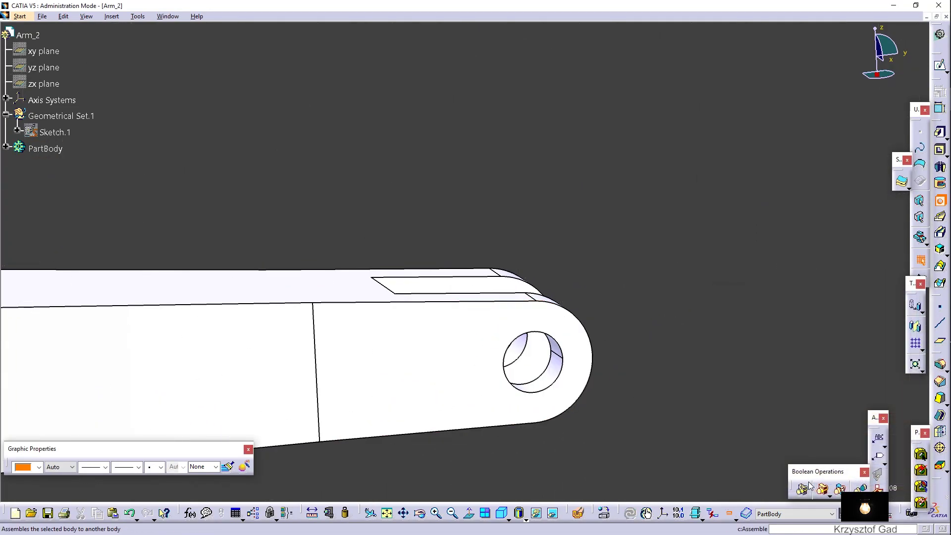
mouse_move(682, 395)
middle_down()
mouse_move(641, 368)
mouse_move(546, 177)
mouse_move(777, 257)
mouse_move(875, 353)
middle_up()
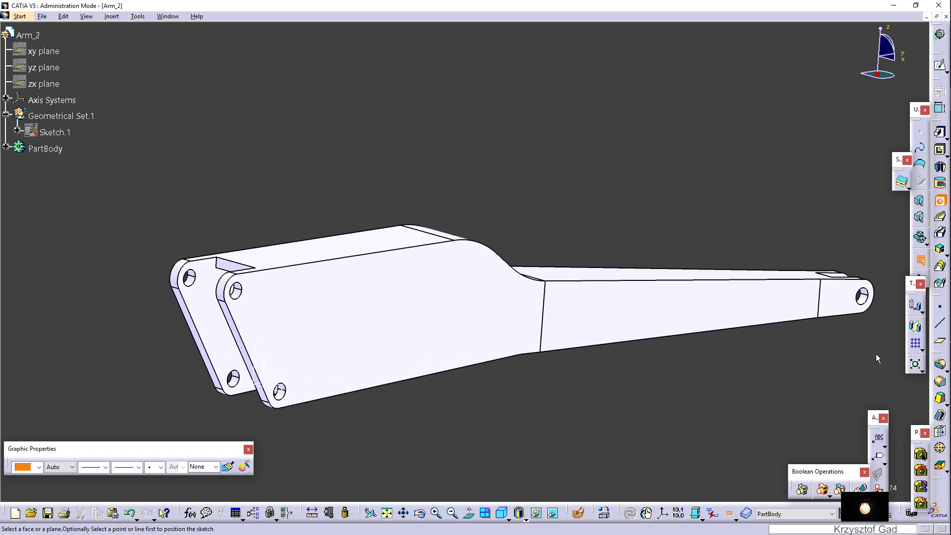
Step: Add a plane offset 20 mm from YZ and start a sketch on it
click(939, 342)
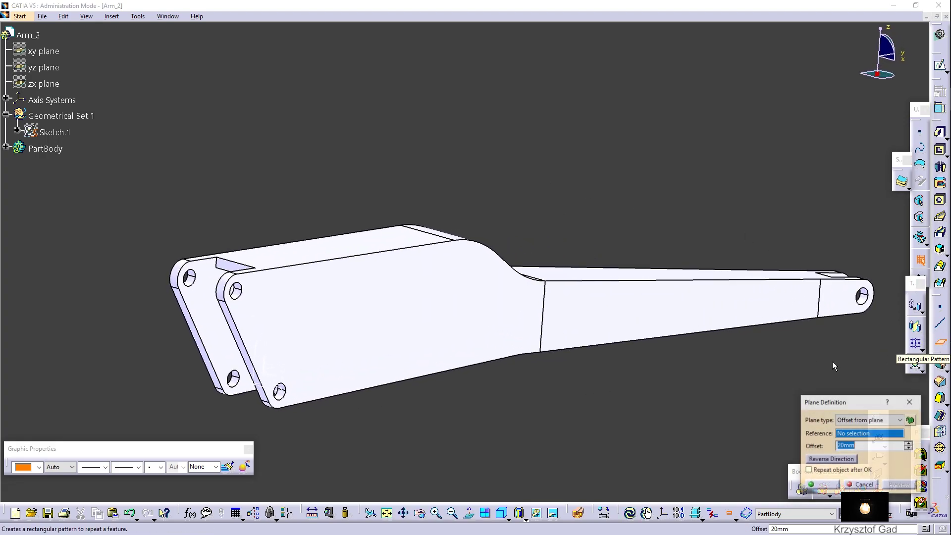
mouse_move(831, 361)
middle_down()
mouse_move(450, 391)
mouse_move(336, 395)
mouse_move(340, 379)
mouse_move(269, 387)
middle_up()
click(278, 396)
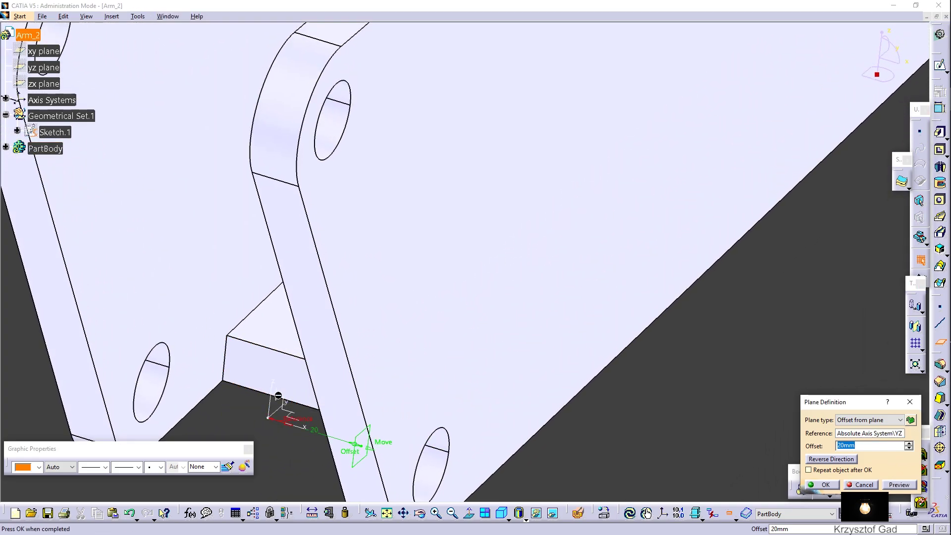
text(6)
key(Return)
middle_drag(195, 416, 286, 399)
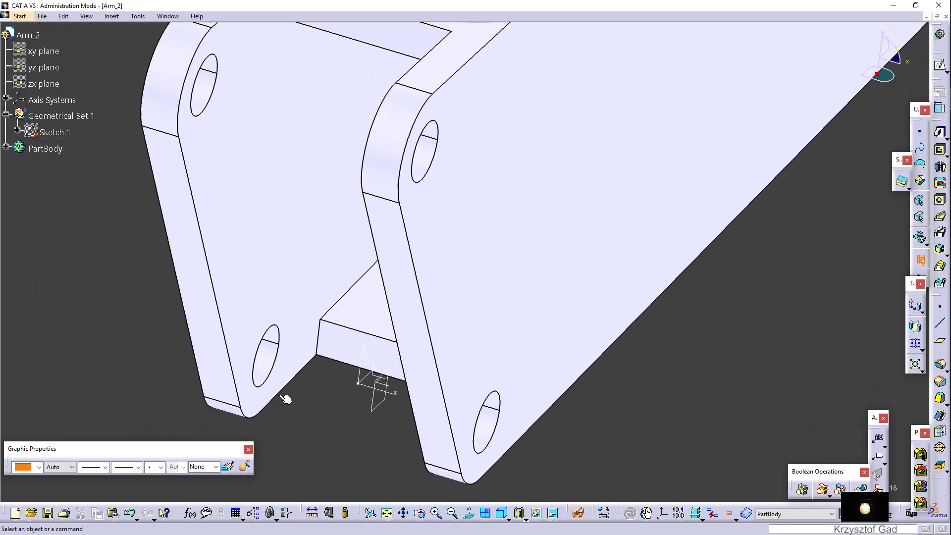
click(377, 411)
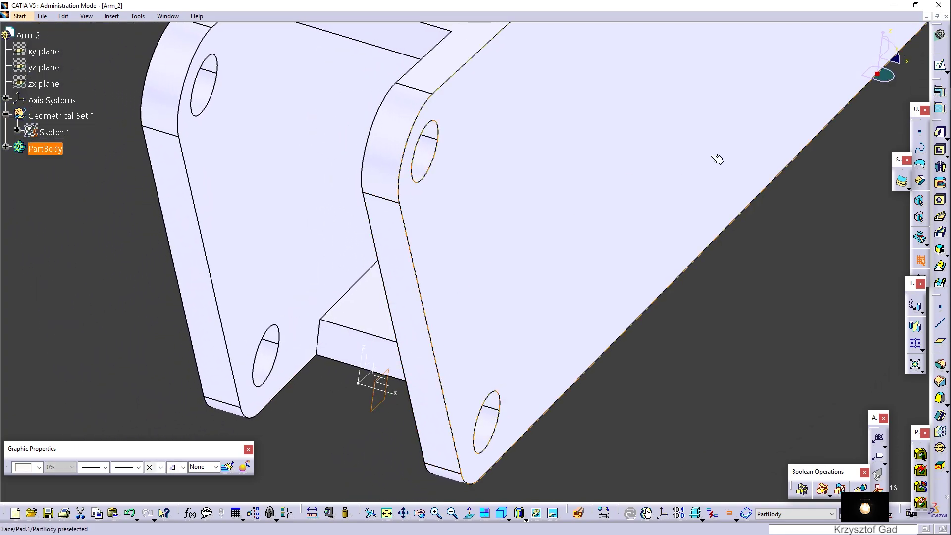
click(934, 68)
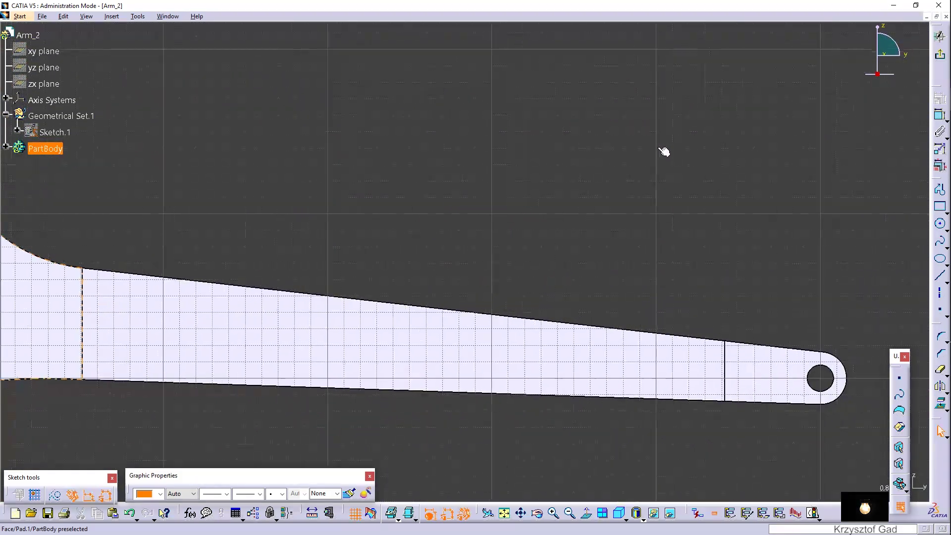
Step: Draw a short line and make it coincident with the arm's upper edge
click(940, 276)
click(538, 245)
click(612, 259)
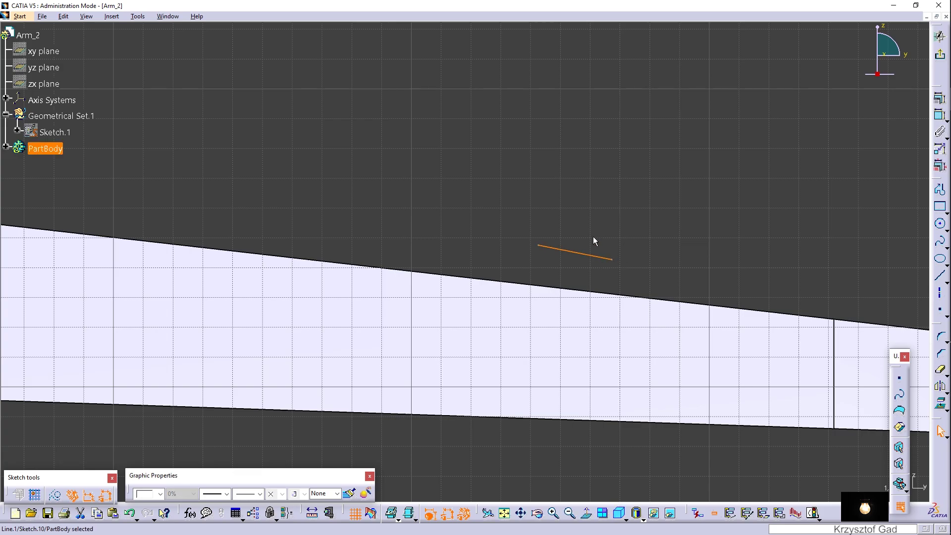
ctrl+click(573, 291)
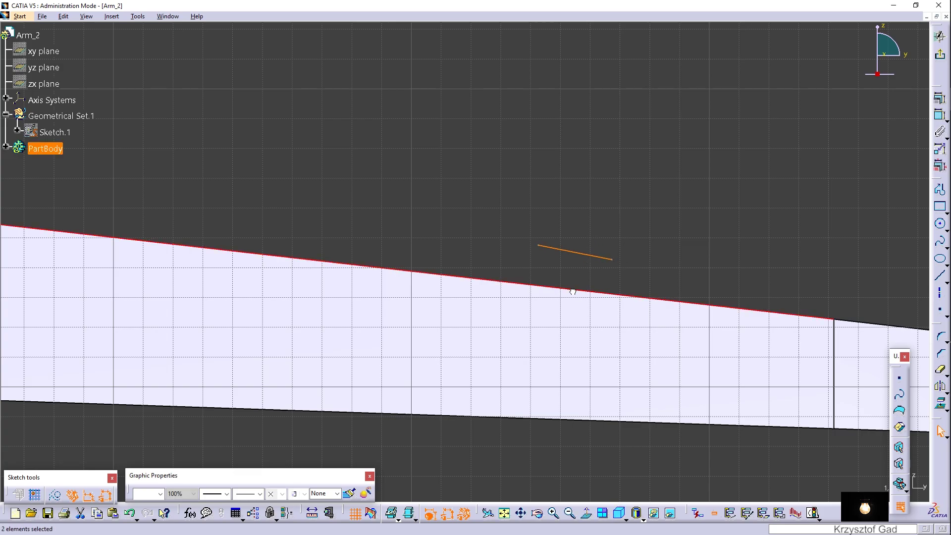
click(937, 98)
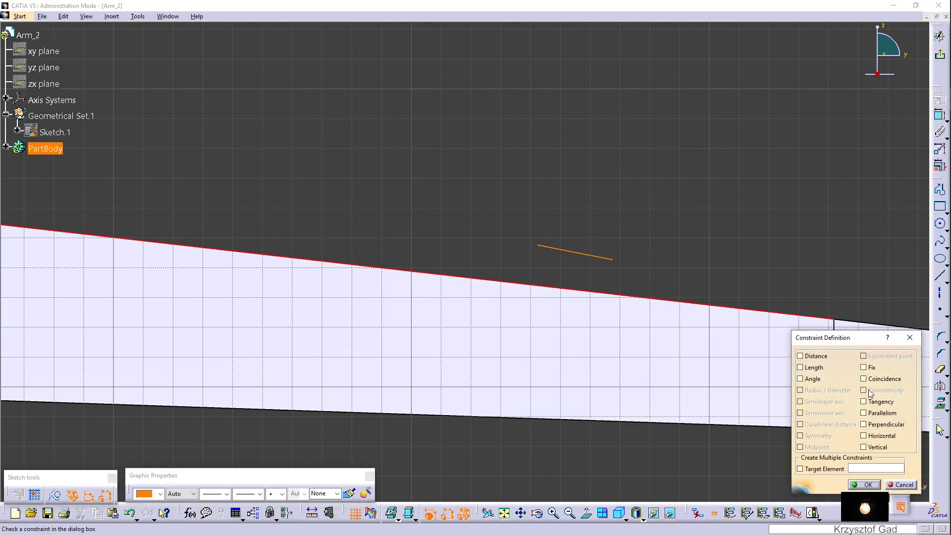
click(866, 486)
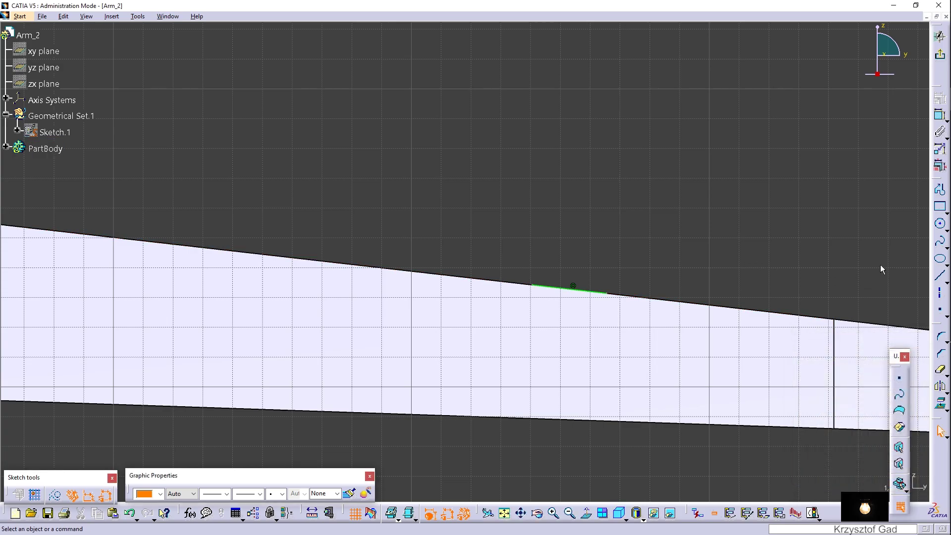
Step: Dimension the short line to a length of 25
click(939, 115)
scroll(644, 297, up, 3)
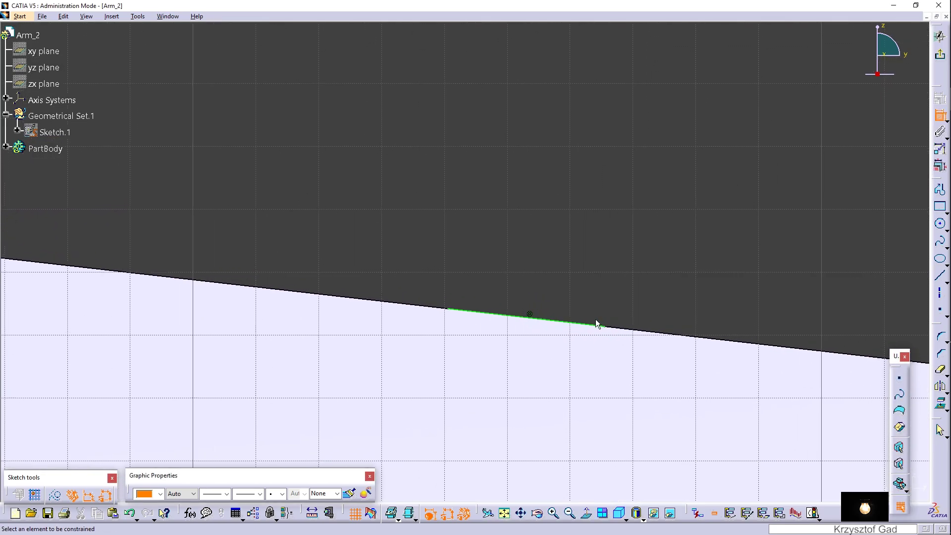
click(589, 324)
click(547, 269)
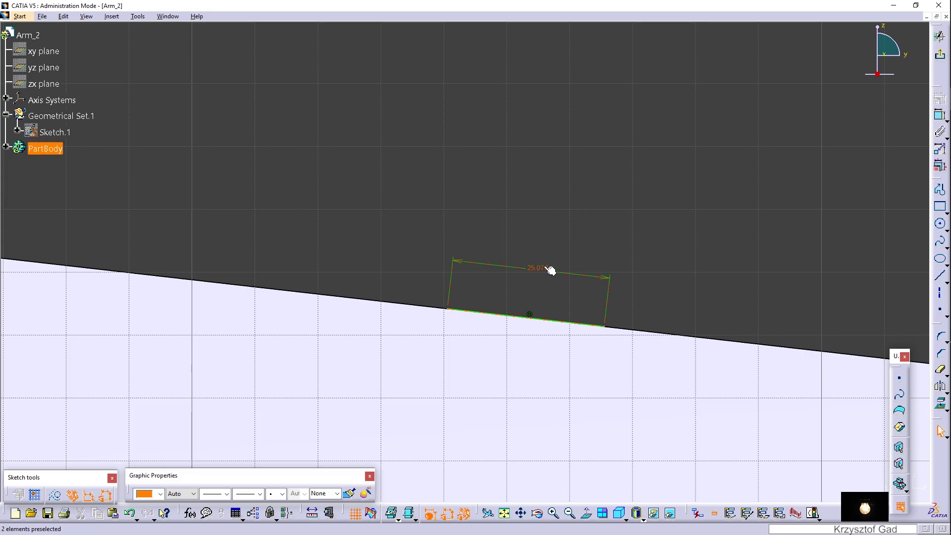
double_click(542, 270)
text(25)
key(Return)
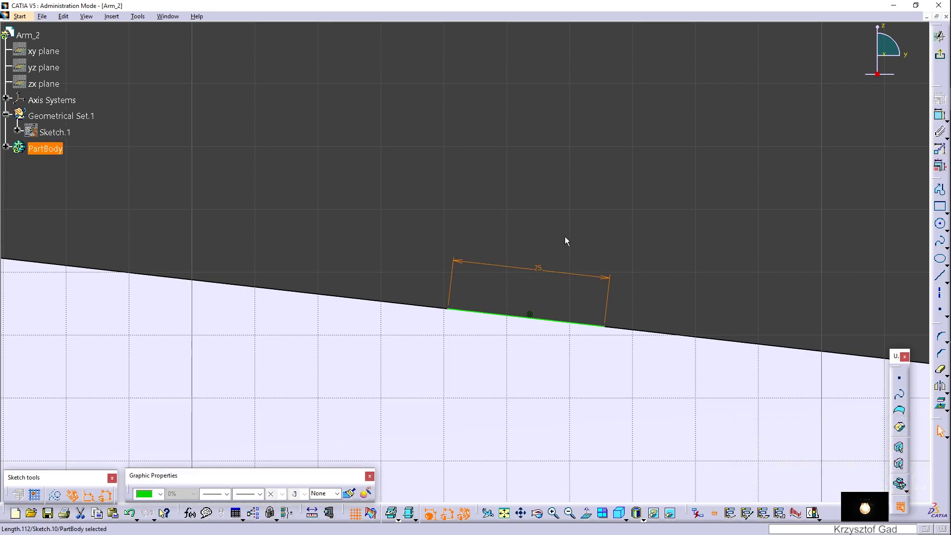
click(811, 320)
Step: Place one equidistant point at the line's midpoint (12.5) and move both dimensions below the edge
click(940, 314)
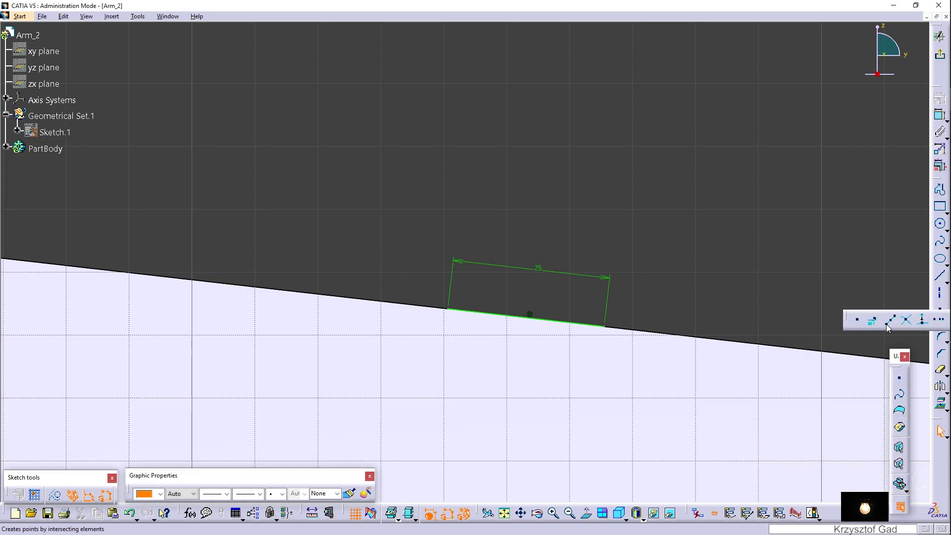
click(888, 322)
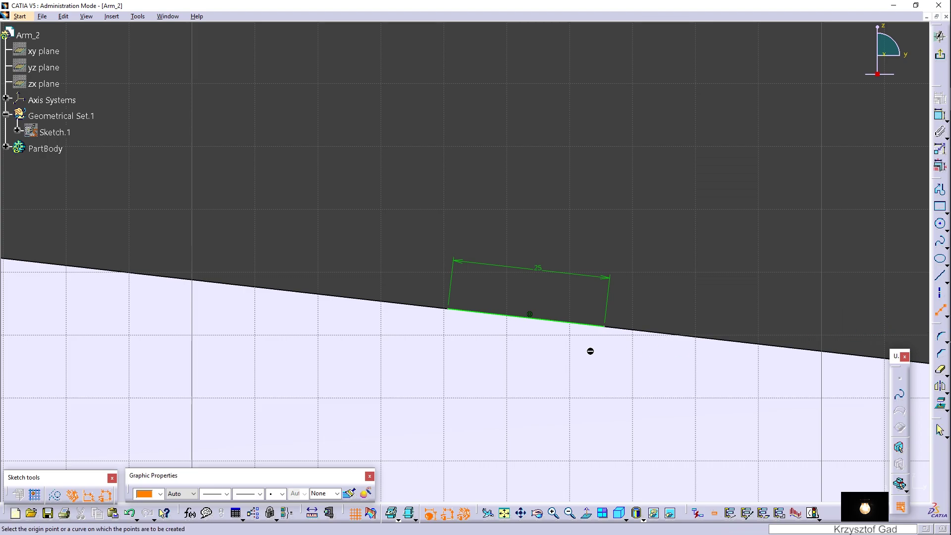
click(570, 325)
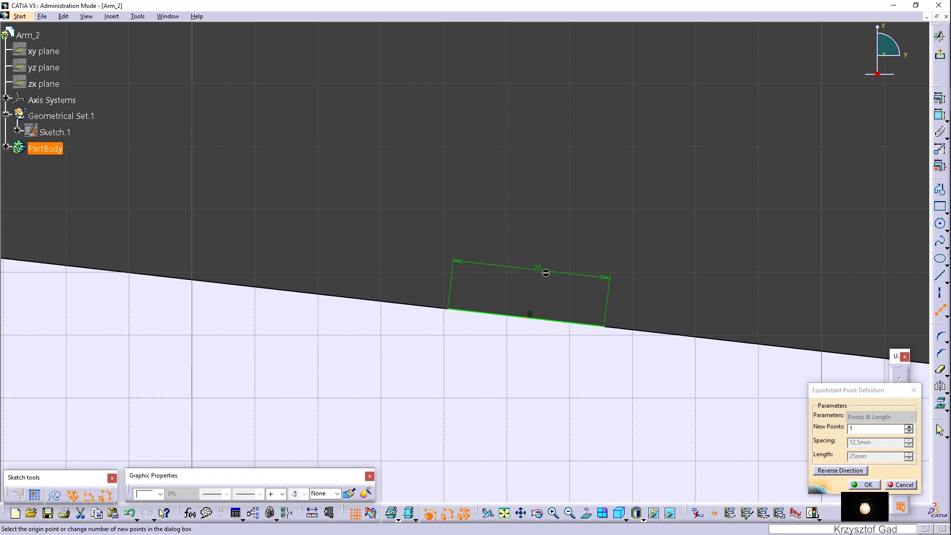
click(868, 485)
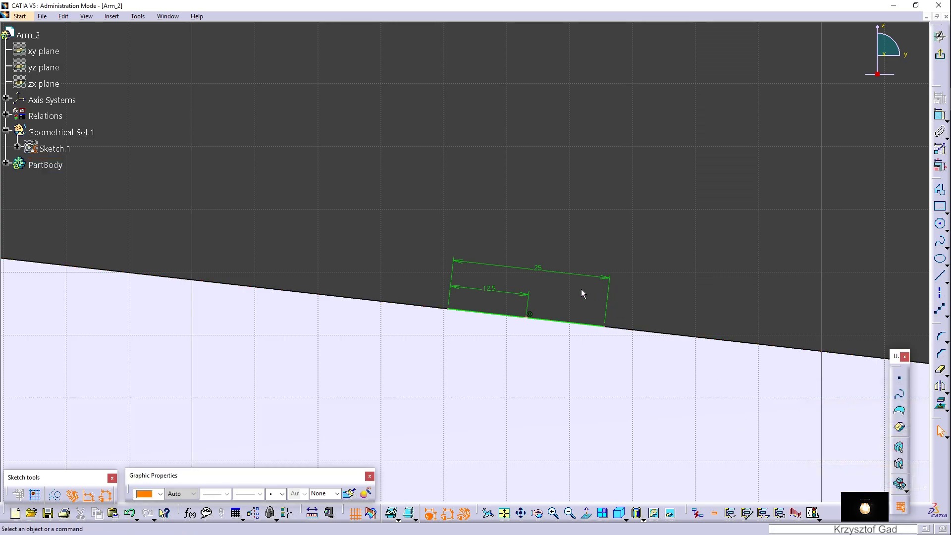
drag(547, 270, 526, 358)
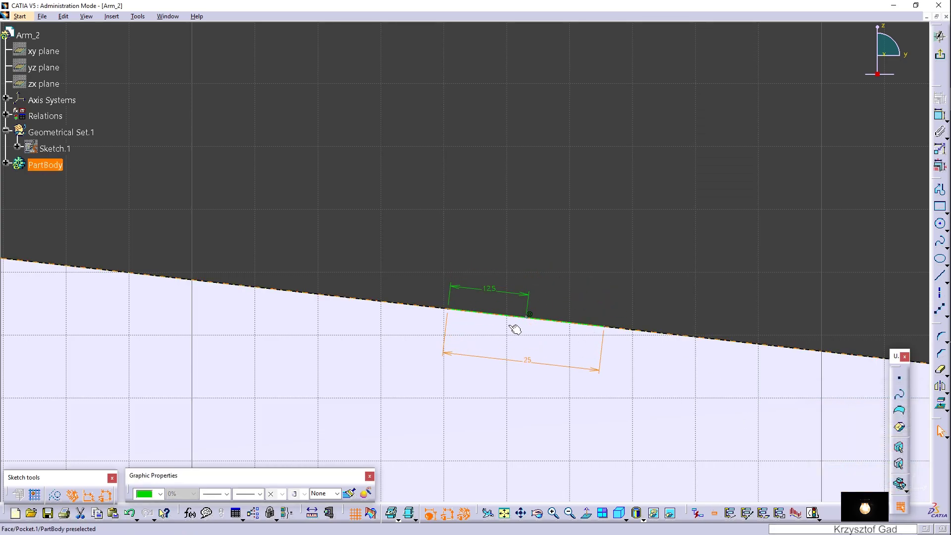
drag(517, 295, 496, 342)
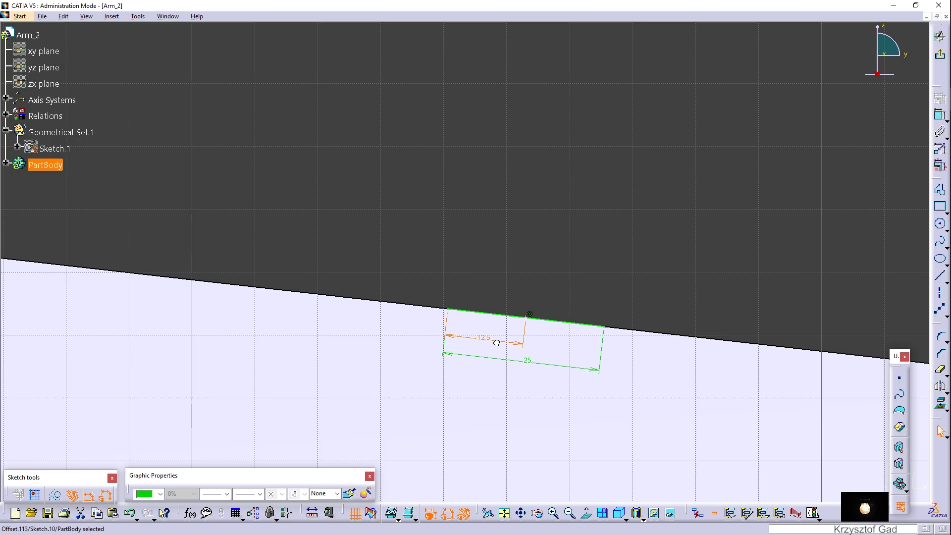
Step: Draw an axis up from the segment's midpoint and constrain it to 18 long
click(941, 297)
click(529, 315)
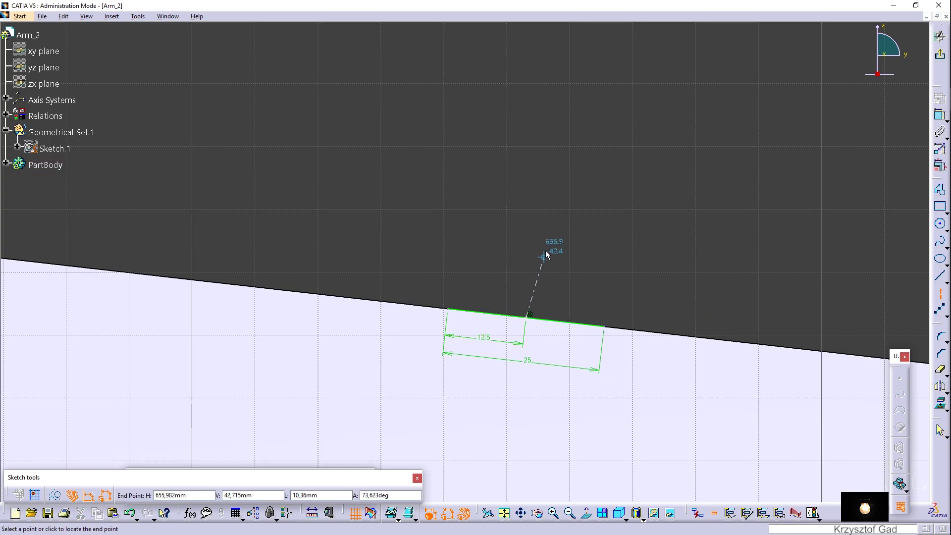
click(542, 173)
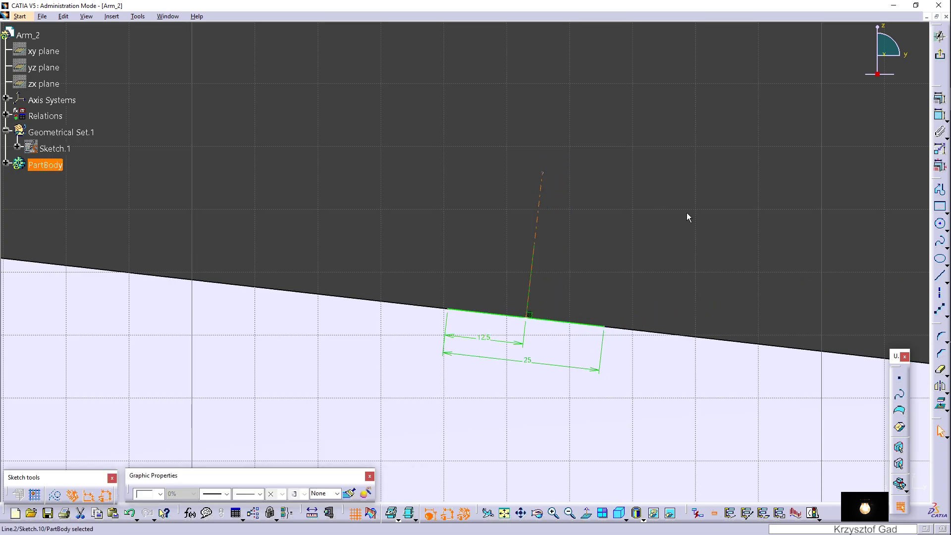
click(932, 118)
click(700, 272)
double_click(703, 272)
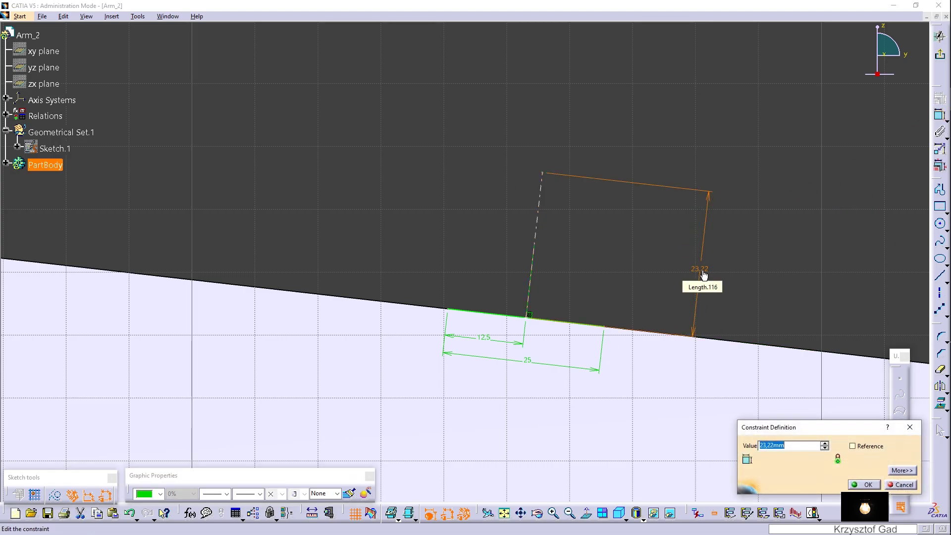
key(Return)
click(811, 278)
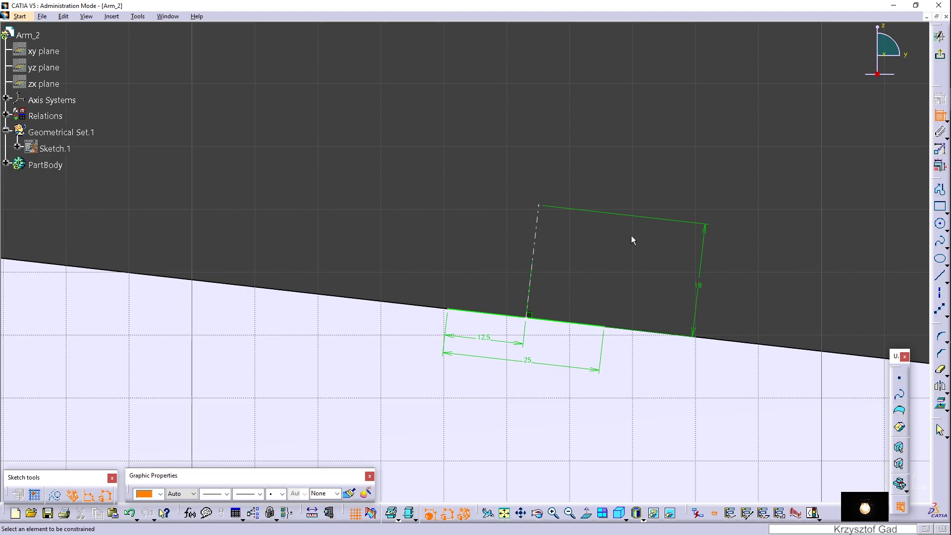
Step: Constrain the axis 160 from the rounded end's tangent point
click(537, 231)
mouse_move(537, 231)
middle_down()
mouse_move(545, 256)
mouse_move(524, 298)
mouse_move(538, 374)
middle_up()
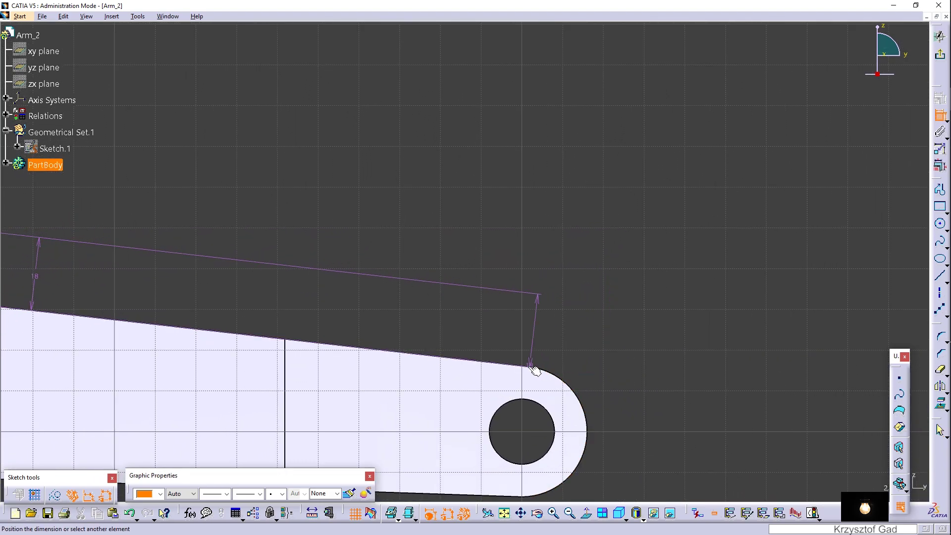
click(534, 371)
mouse_move(506, 304)
middle_down()
mouse_move(458, 239)
mouse_move(533, 210)
middle_up()
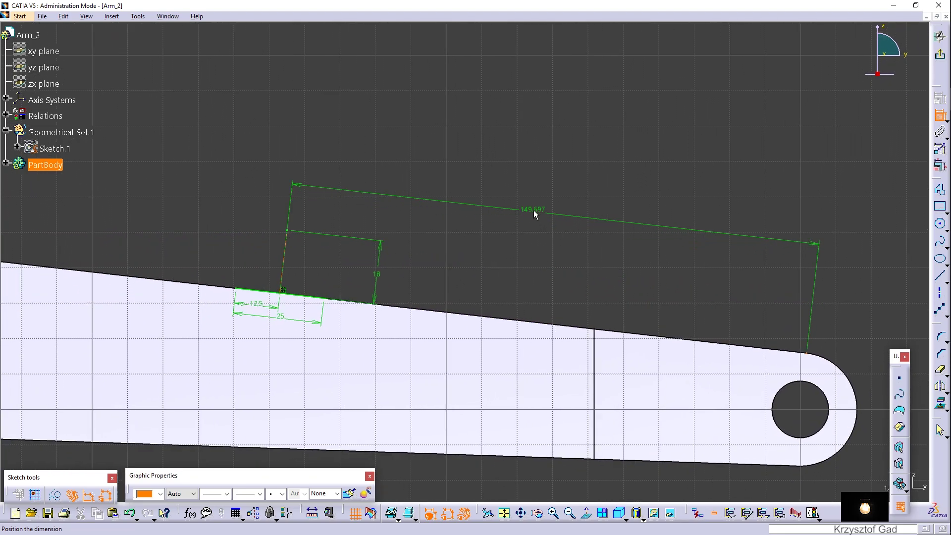
click(533, 210)
double_click(538, 212)
text(16)
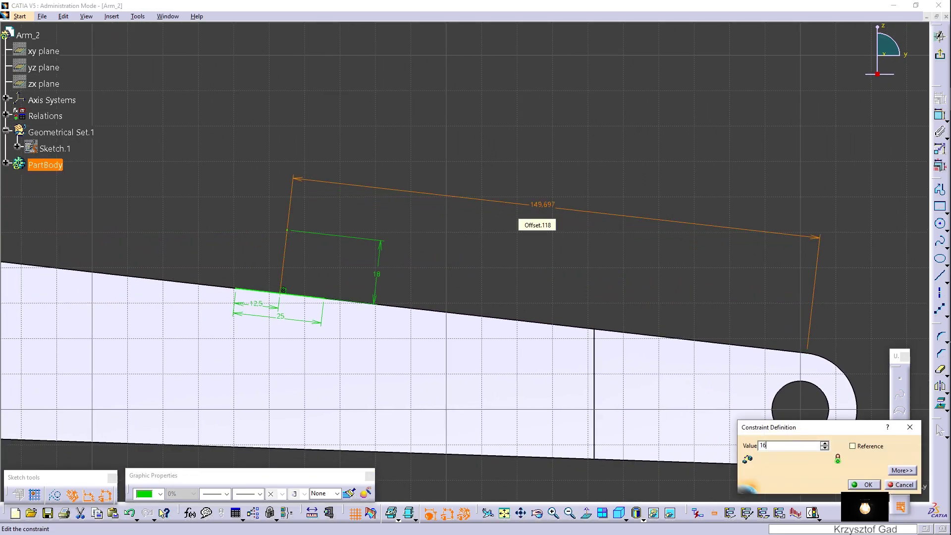
text(0)
key(Return)
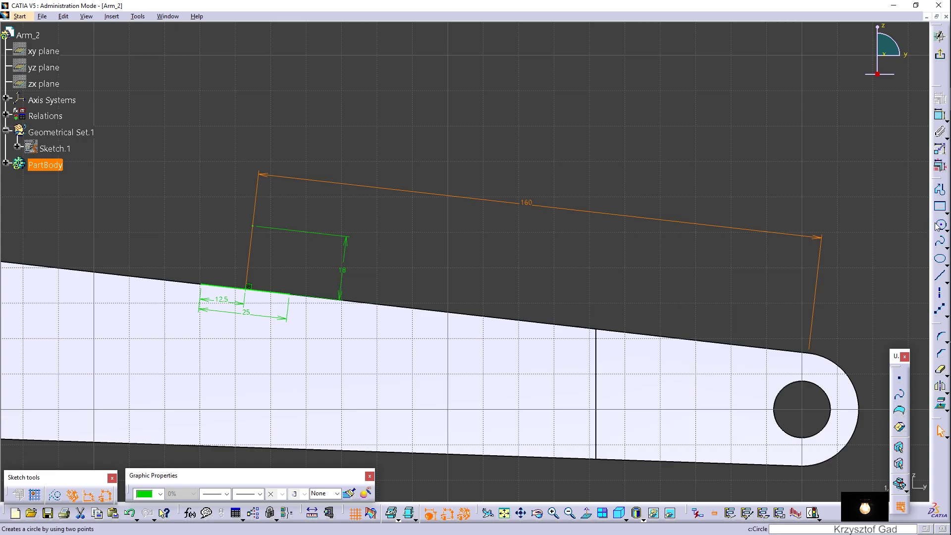
Step: Draw concentric R5 and R7.5 circles at the top of the 18 axis
click(940, 225)
mouse_move(381, 297)
ctrl+middle_down()
mouse_move(380, 259)
mouse_move(401, 205)
ctrl+middle_up()
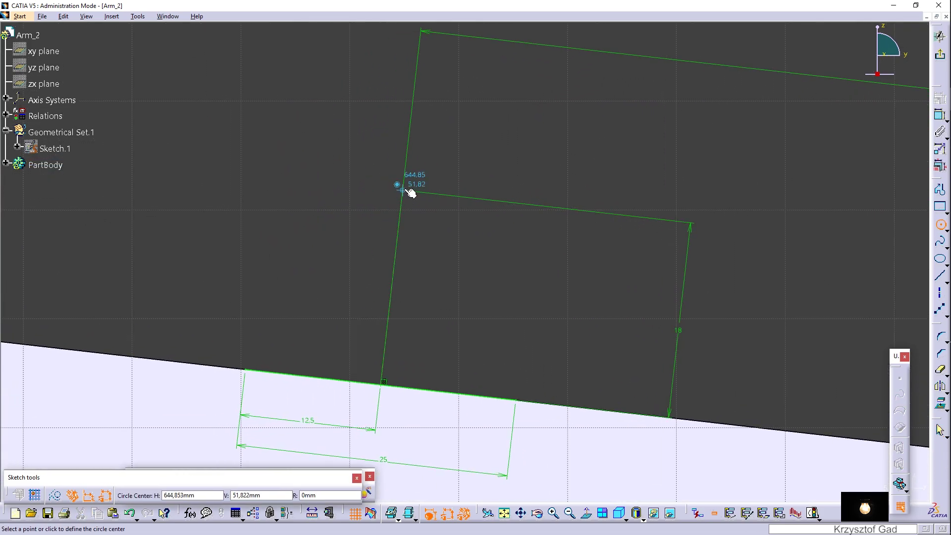
click(402, 191)
text(5)
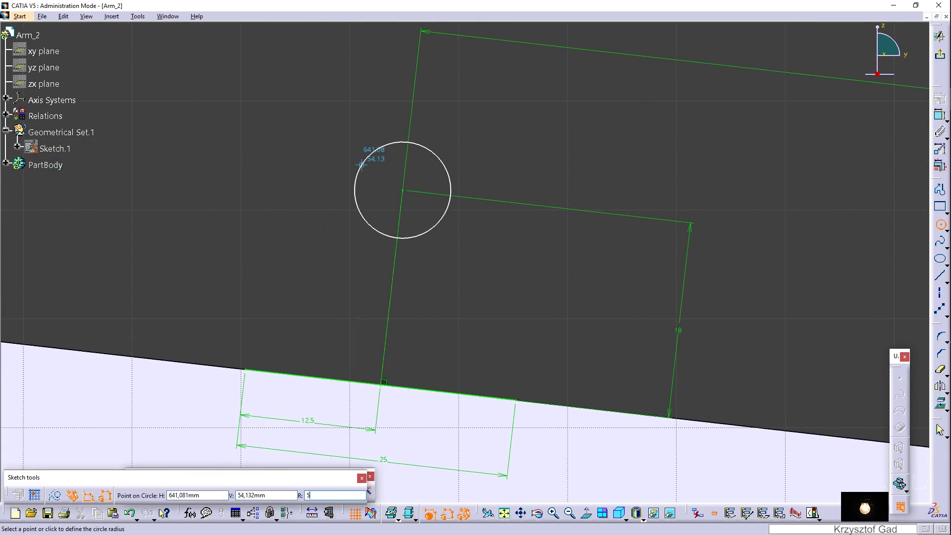
key(Return)
click(403, 190)
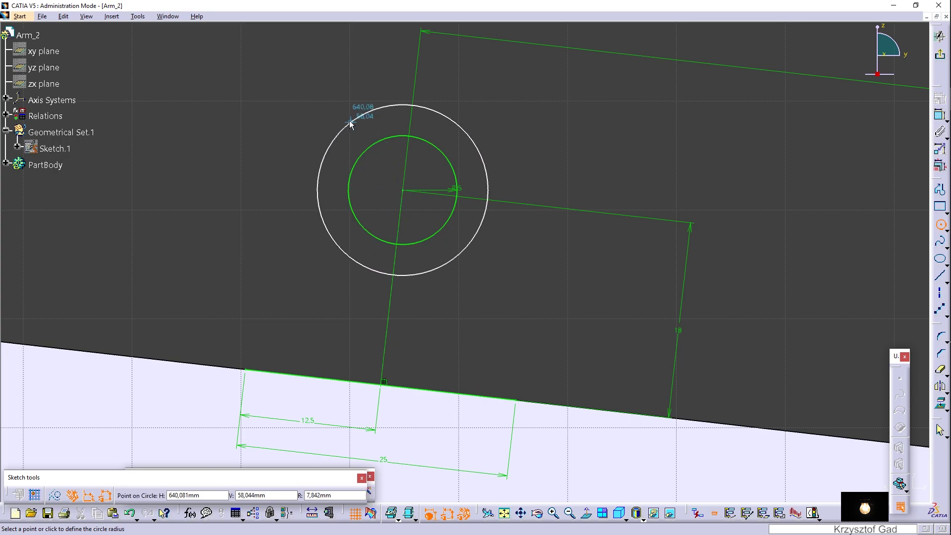
text(5)
key(Return)
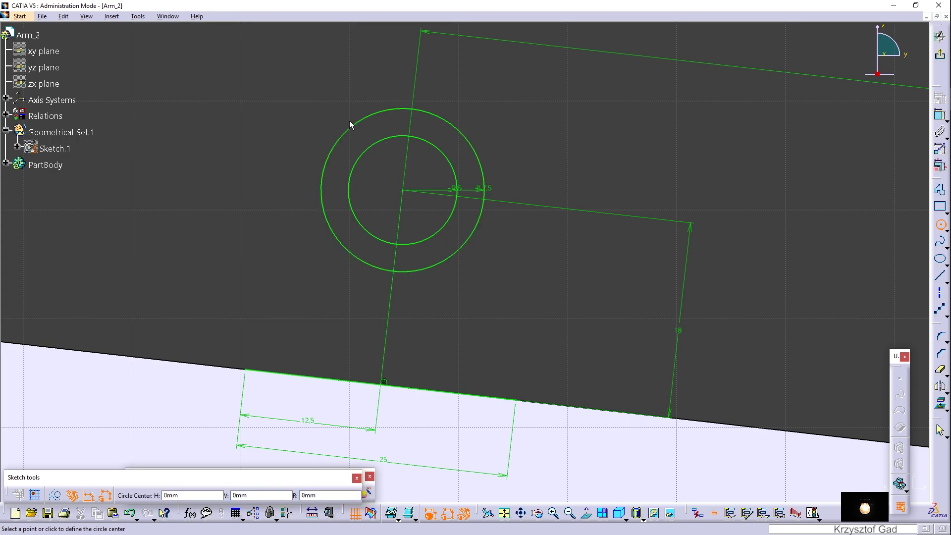
key(Escape)
click(476, 204)
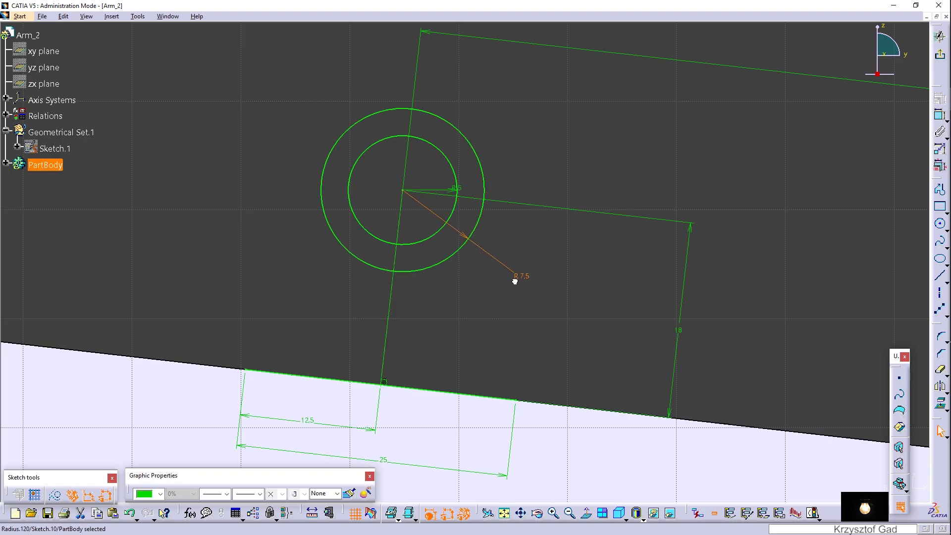
click(635, 159)
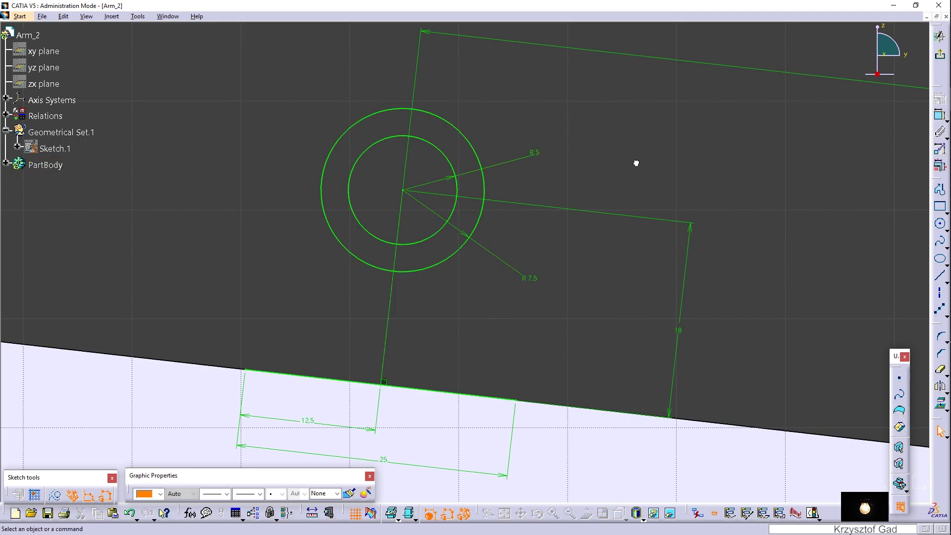
Step: Draw two lines from the 25 mm base's ends up to the outer circle
click(938, 285)
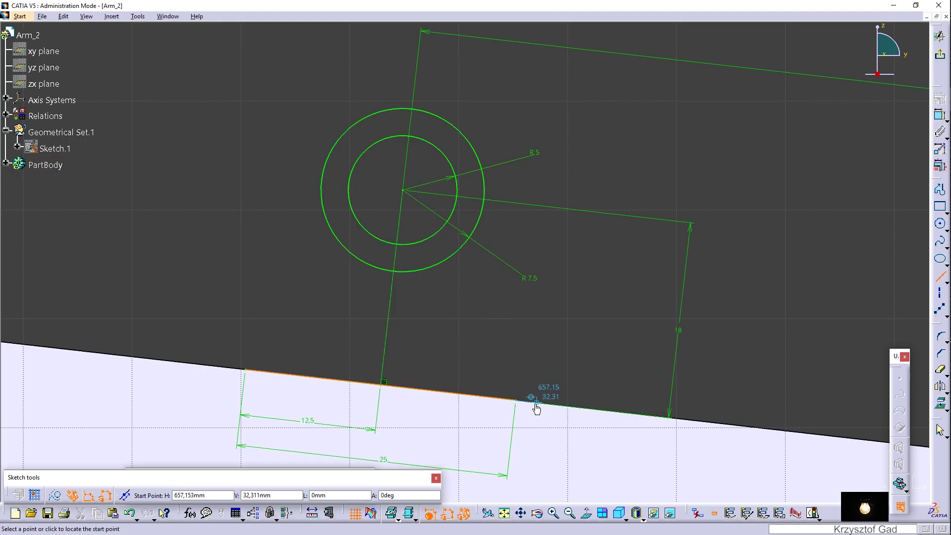
click(515, 397)
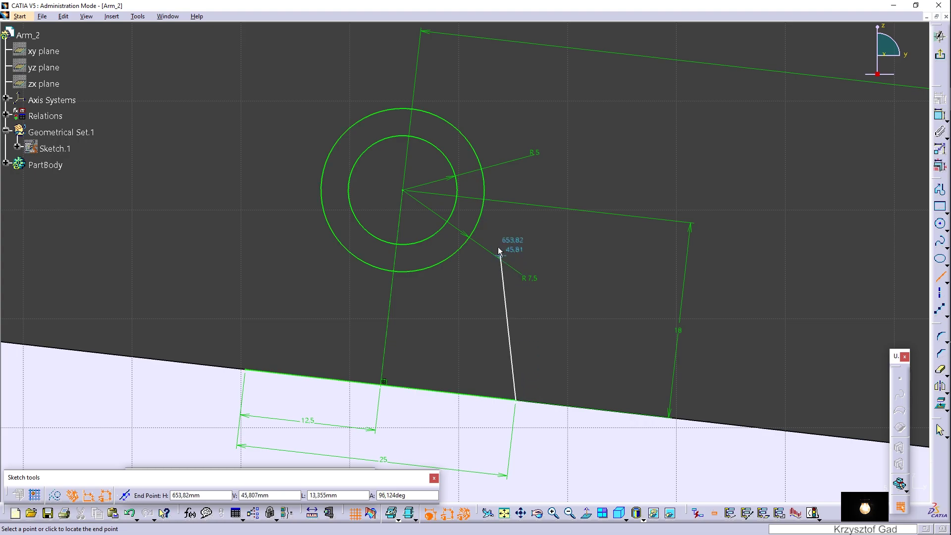
click(484, 180)
click(244, 368)
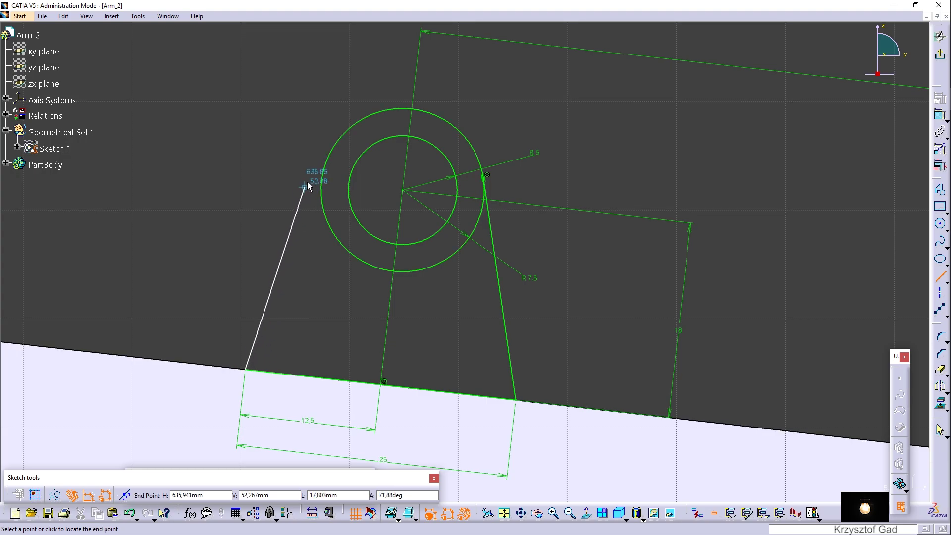
click(327, 157)
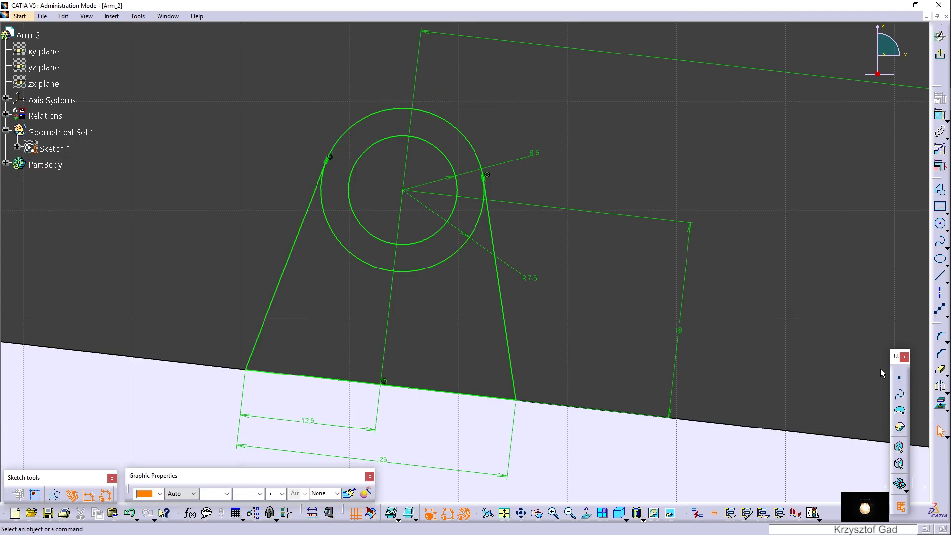
click(940, 370)
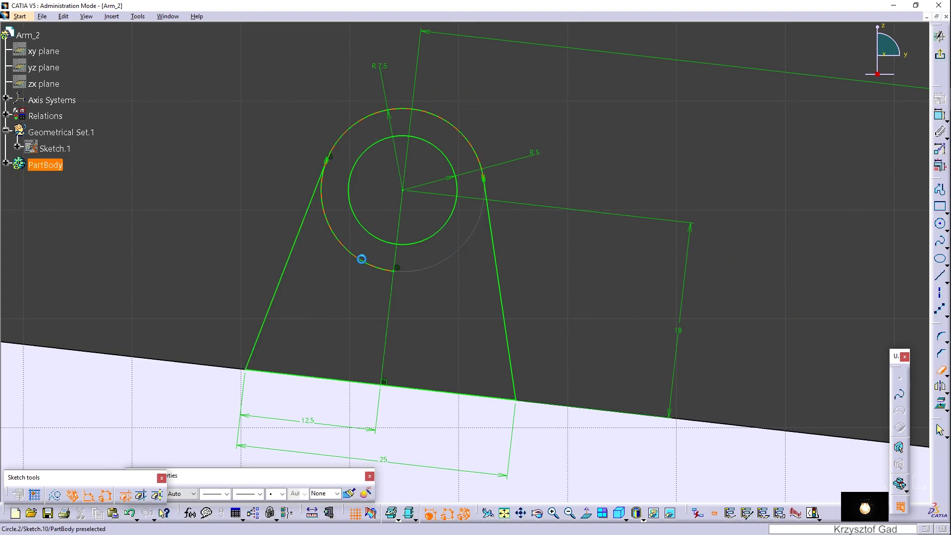
Step: Trim the outer circle's lower arc, then attempt a pad and cancel it
click(361, 260)
scroll(751, 75, down, 5)
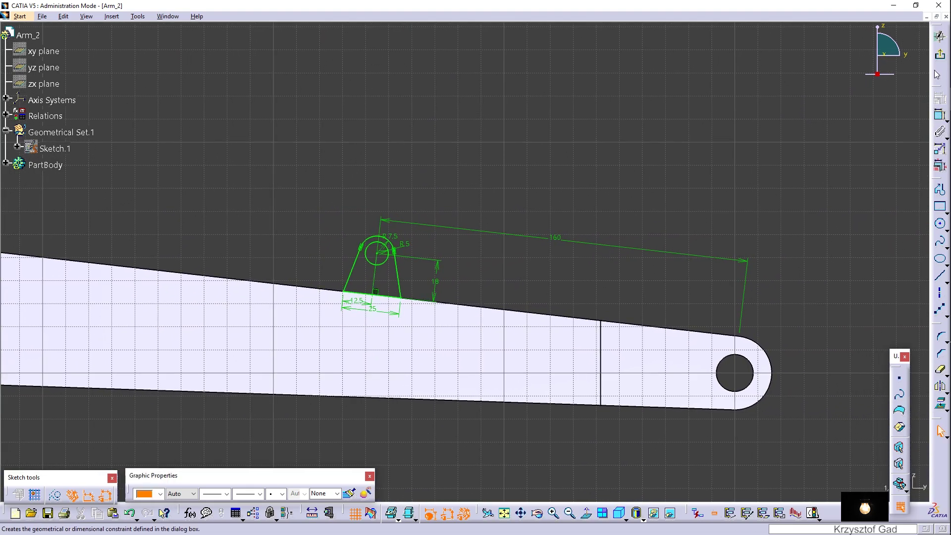
click(940, 54)
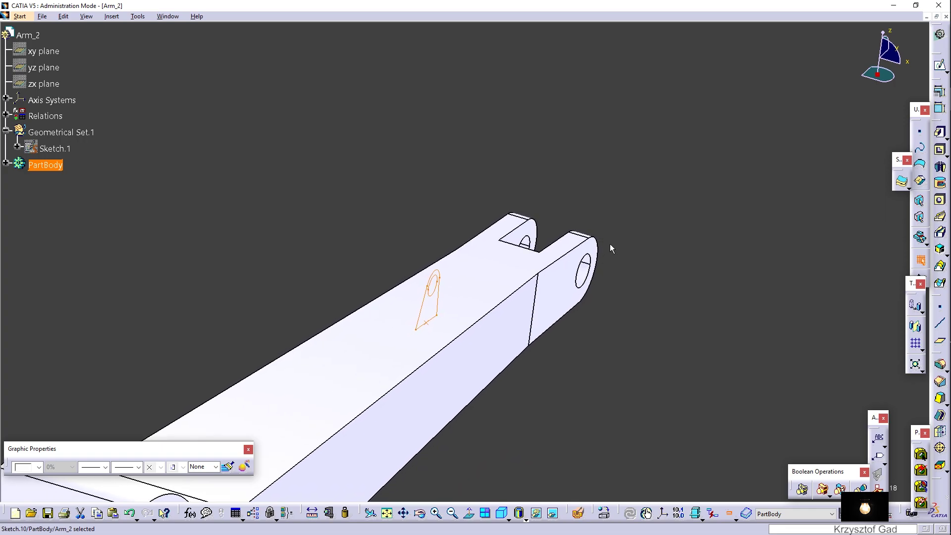
click(940, 131)
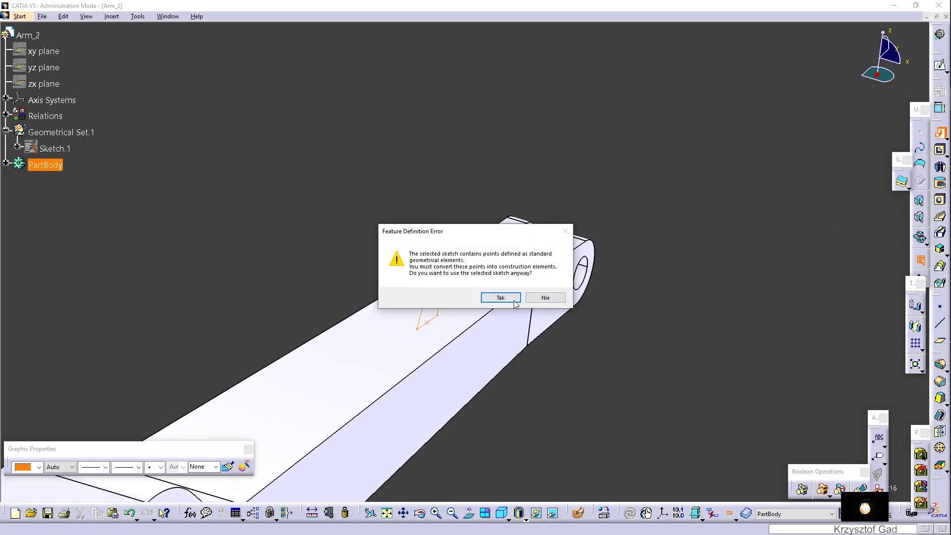
click(530, 299)
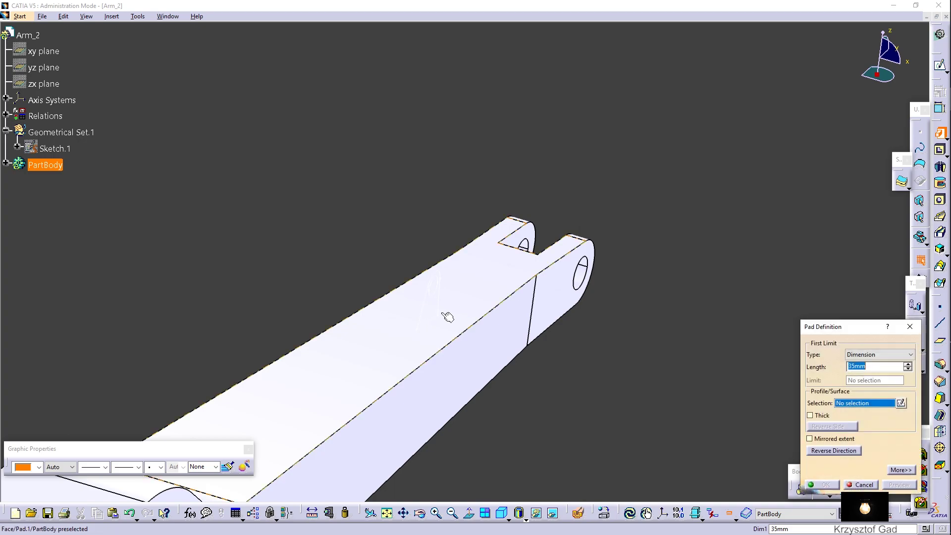
click(862, 485)
Step: Reopen the lug sketch and delete isolated Point.3 via Sketch Analysis
double_click(433, 285)
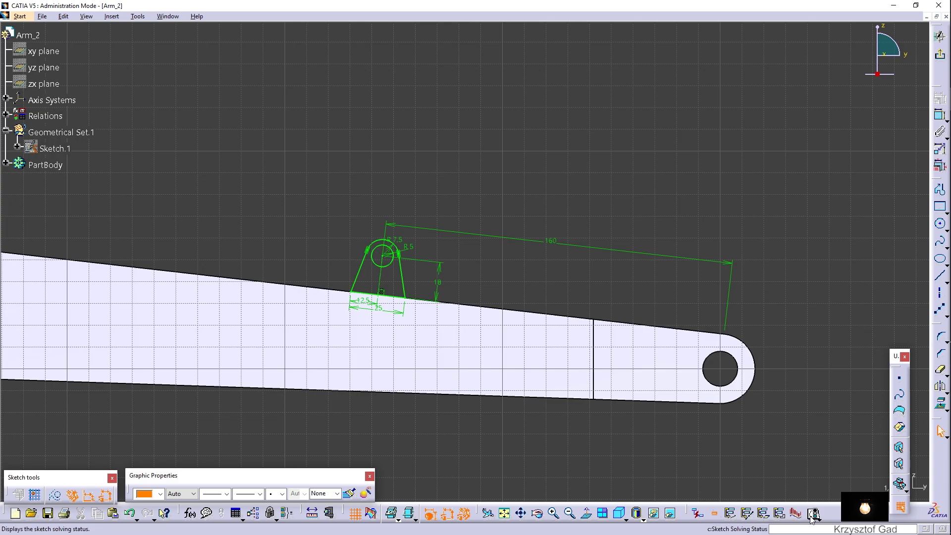
click(811, 515)
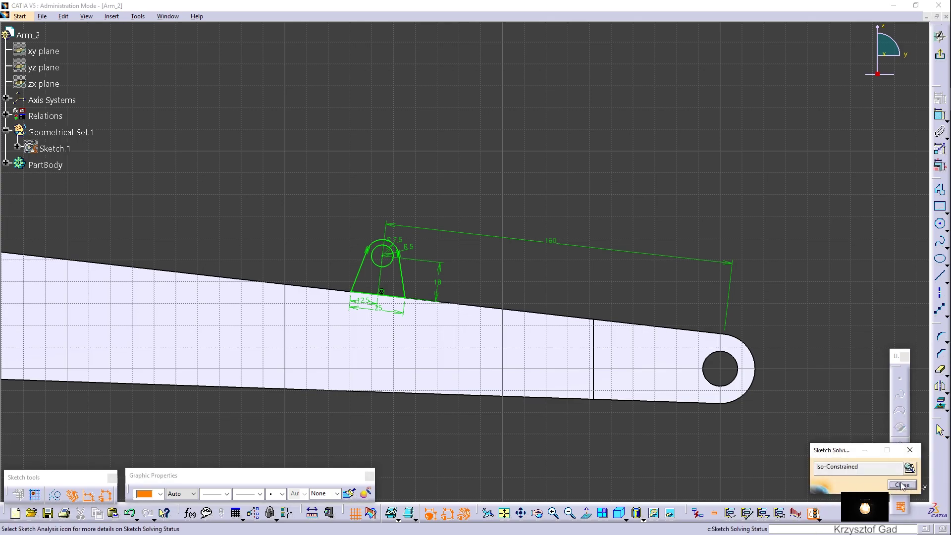
click(910, 465)
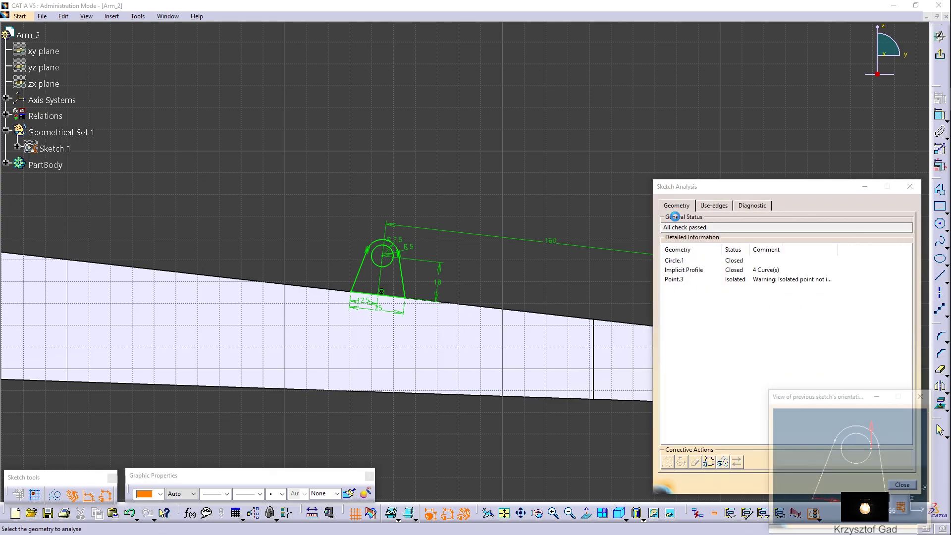
click(729, 280)
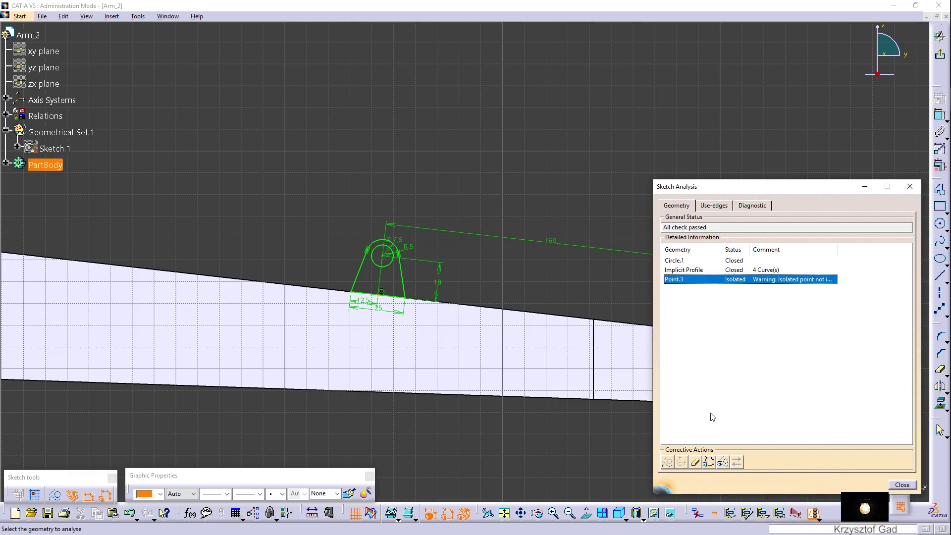
click(679, 461)
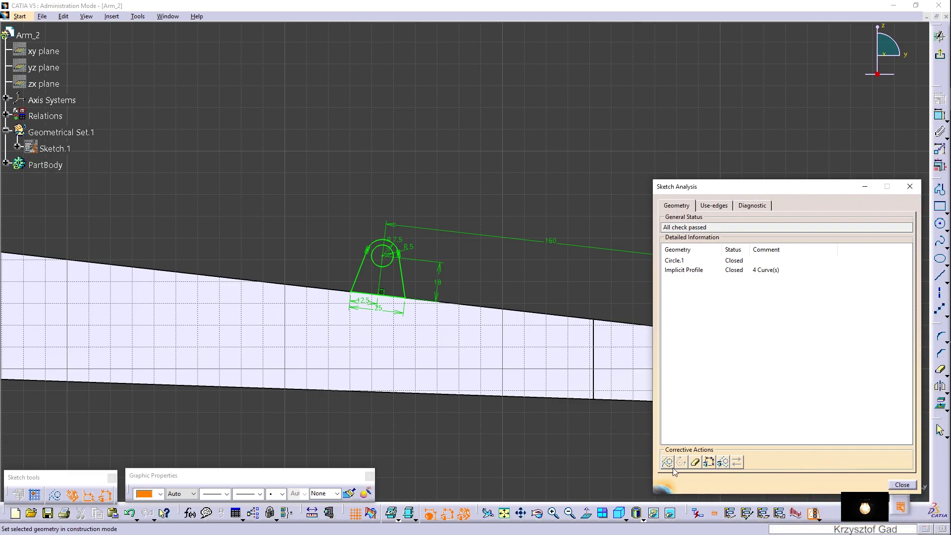
click(899, 483)
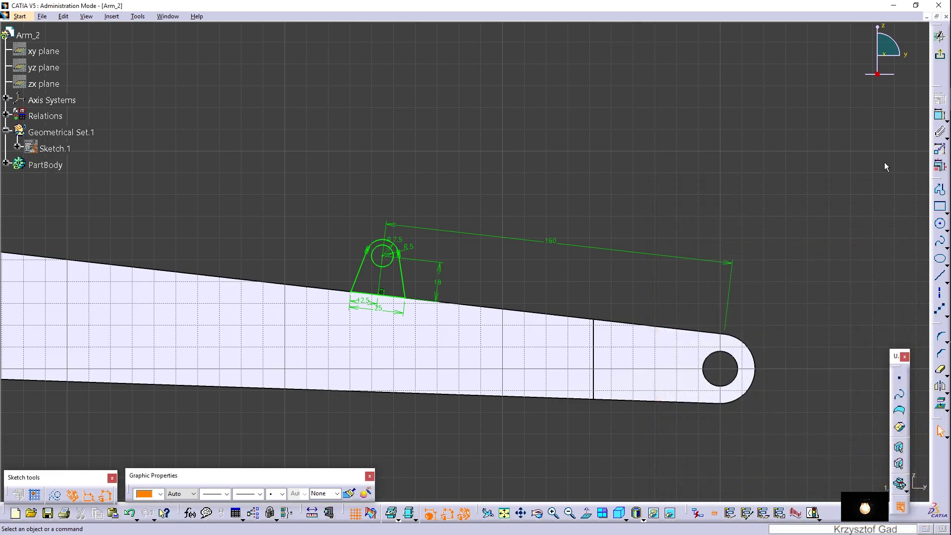
Step: Pad Sketch.10 to 4 mm to form the holed lug on the upper edge
click(941, 59)
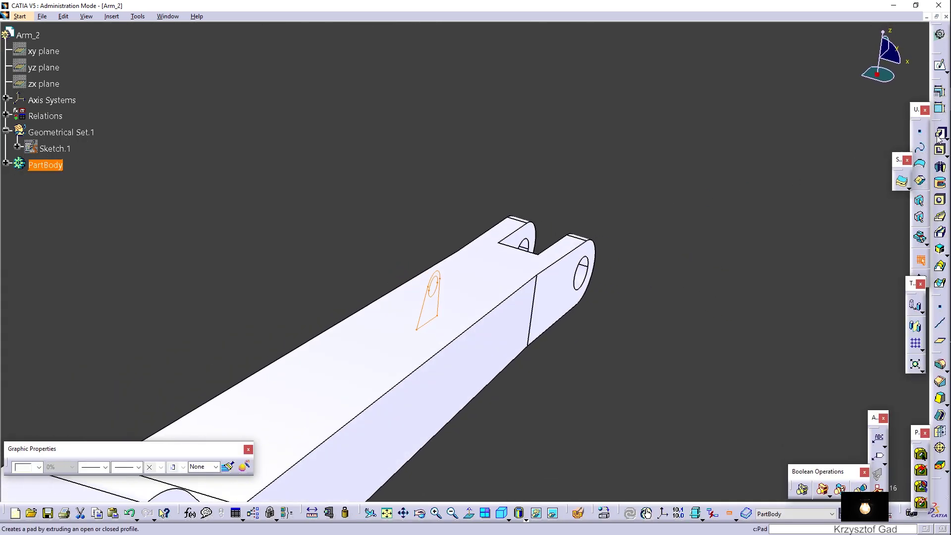
click(939, 134)
text(4)
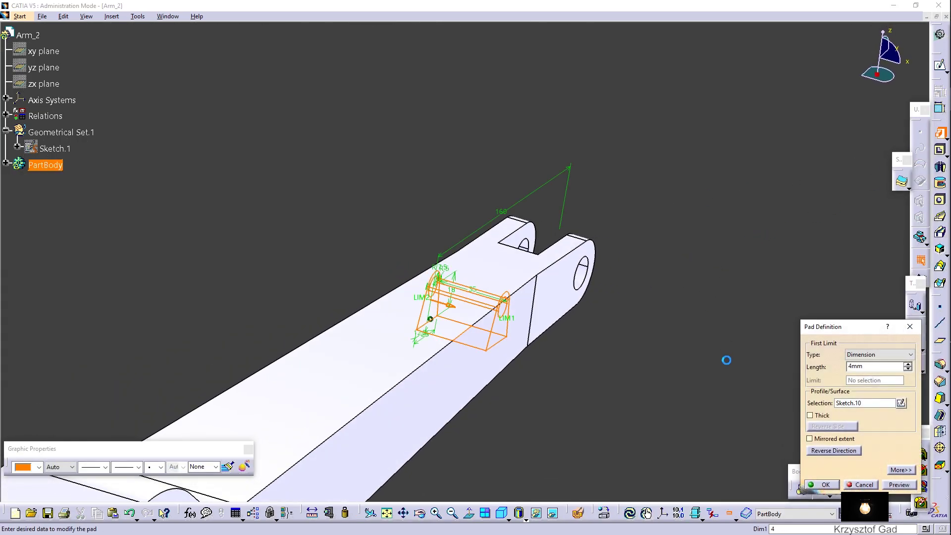
key(Return)
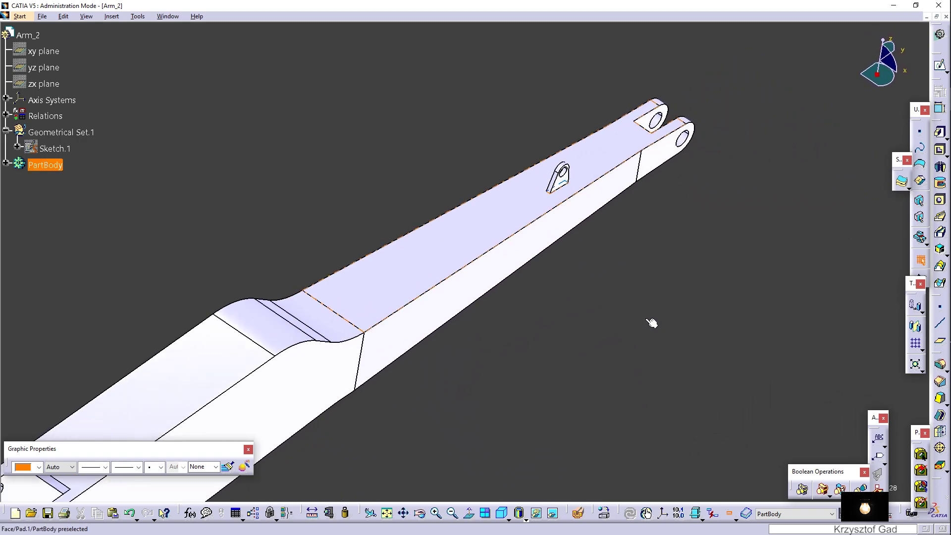
Step: Mirror Pad.2 across the absolute axis system plane to create the twin lug
click(916, 329)
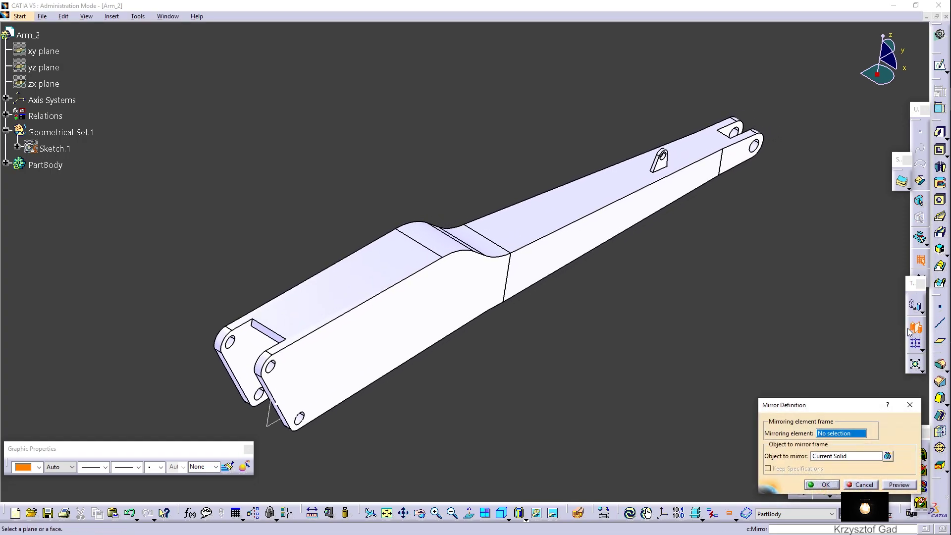
mouse_move(716, 416)
ctrl+middle_down()
mouse_move(486, 425)
mouse_move(483, 403)
mouse_move(526, 432)
mouse_move(517, 282)
ctrl+middle_up()
click(507, 265)
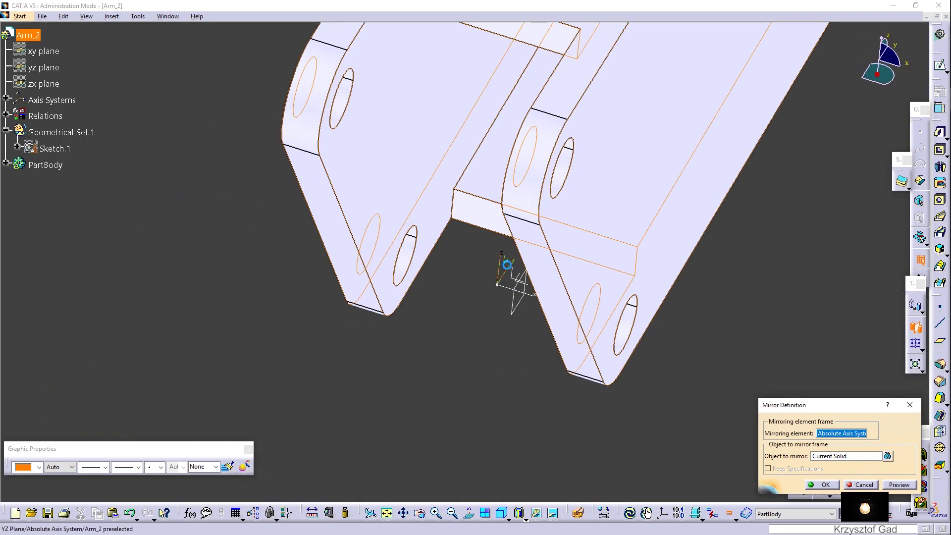
click(821, 453)
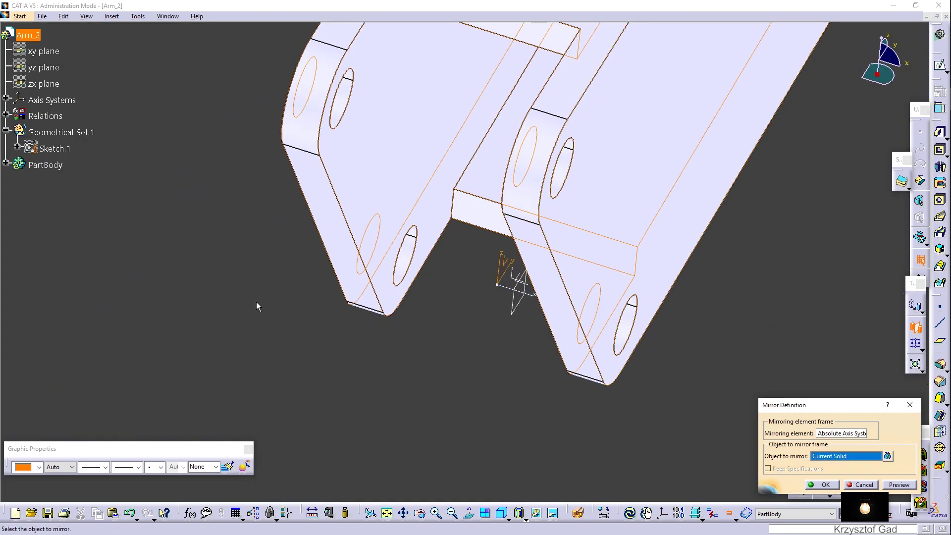
click(6, 165)
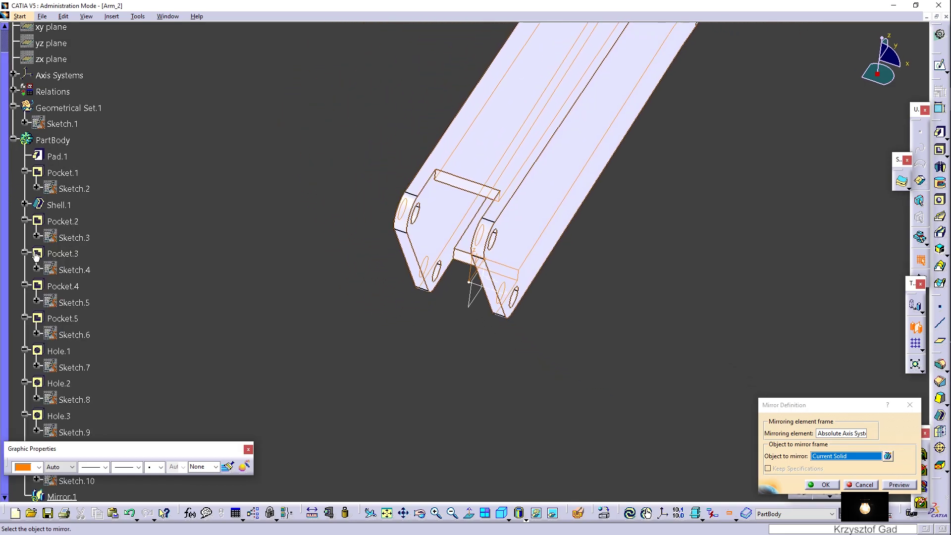
scroll(52, 321, down, 4)
scroll(57, 297, down, 1)
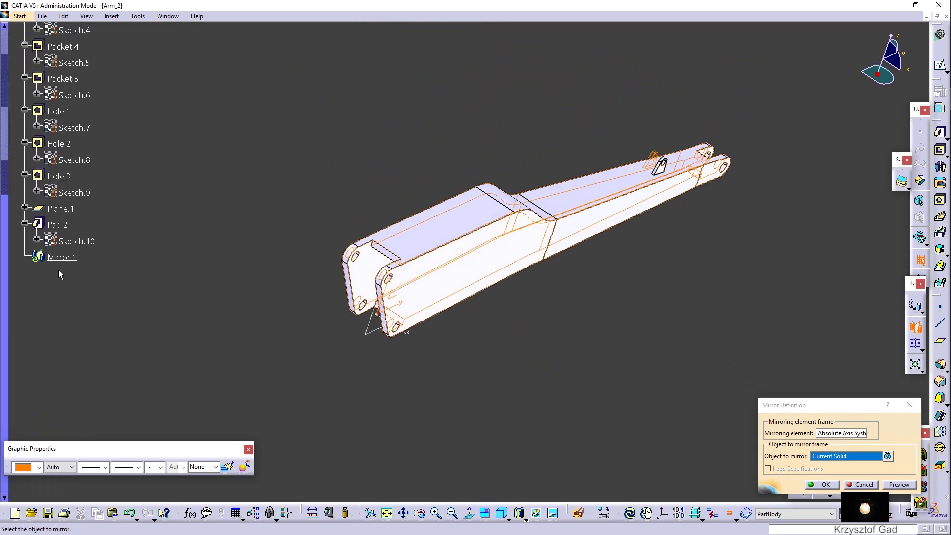
click(58, 225)
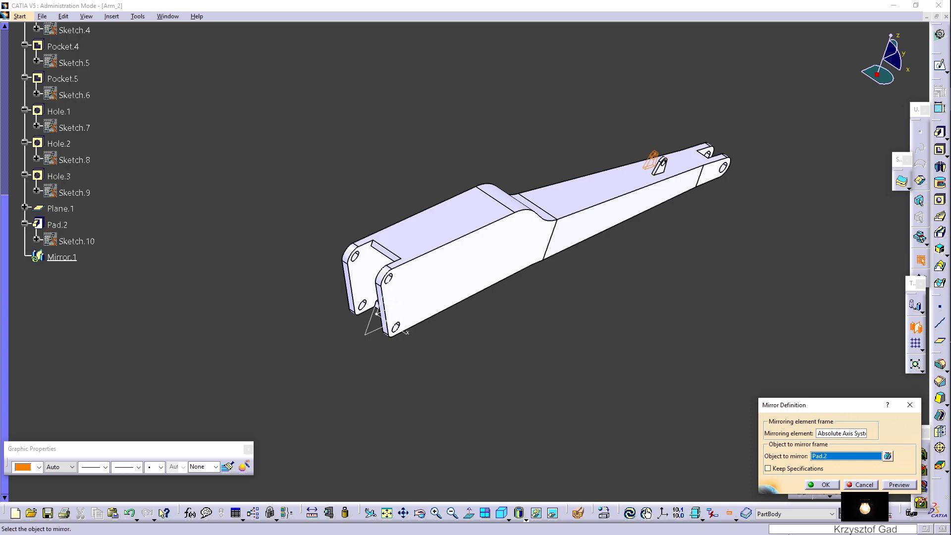
click(822, 484)
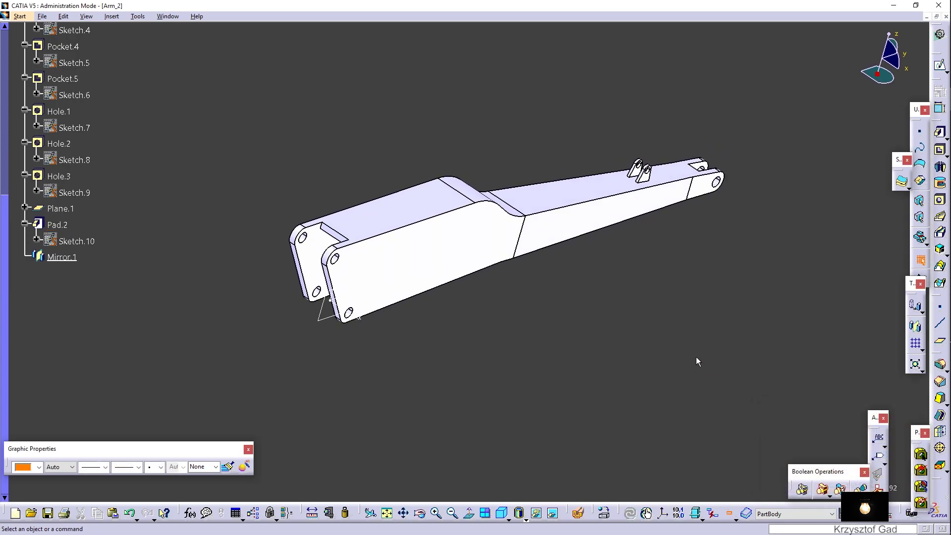
middle_drag(697, 361, 667, 180)
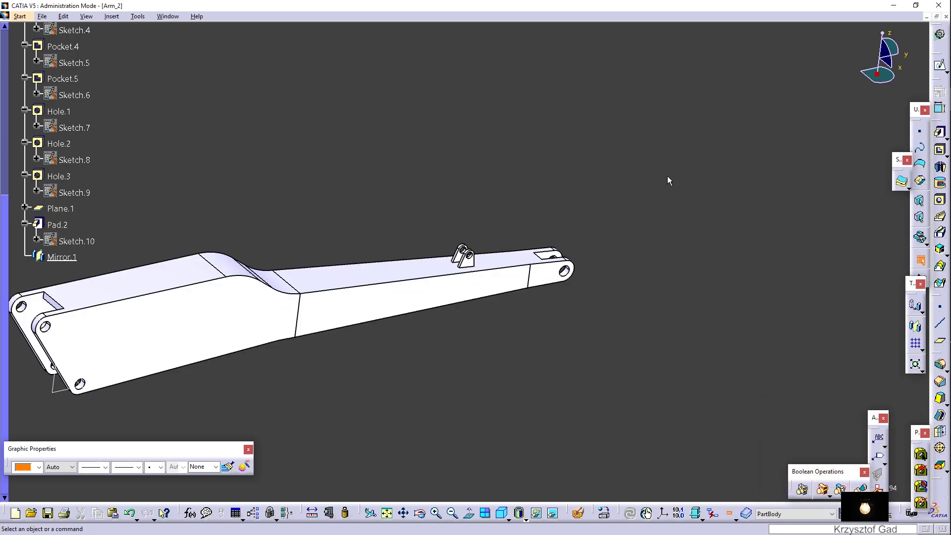
mouse_move(667, 177)
middle_down()
mouse_move(808, 234)
mouse_move(888, 389)
middle_up()
Step: Chamfer both lug hole edges at 0.5 mm × 45 degrees
click(939, 381)
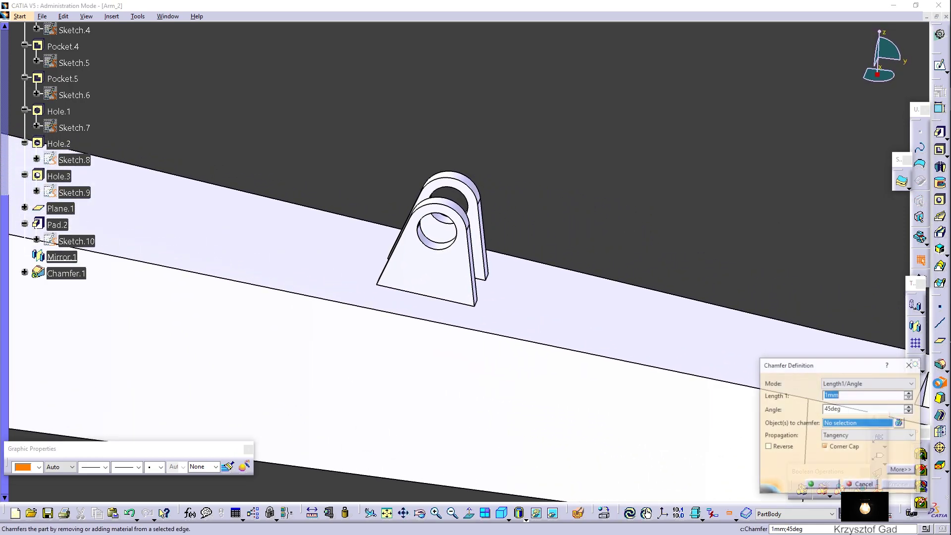
text(0,5)
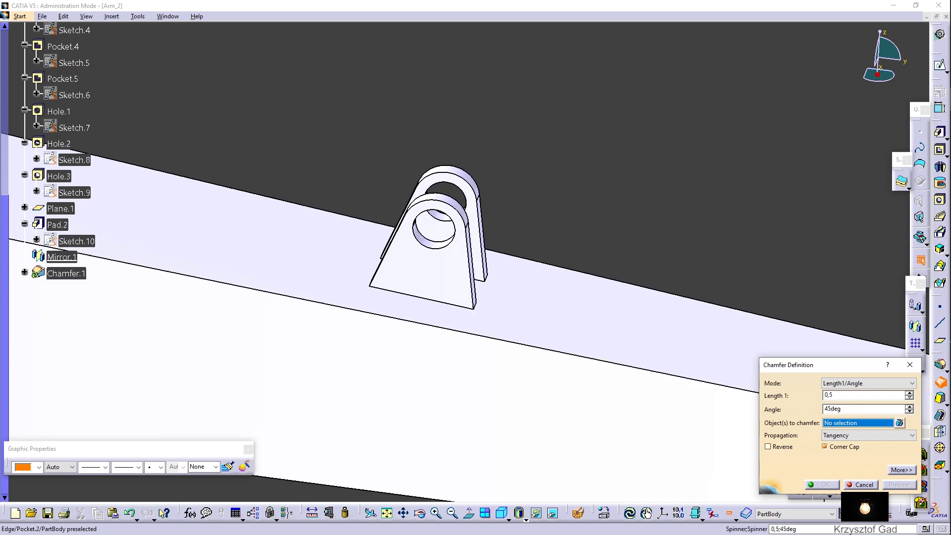
middle_drag(921, 391, 359, 253)
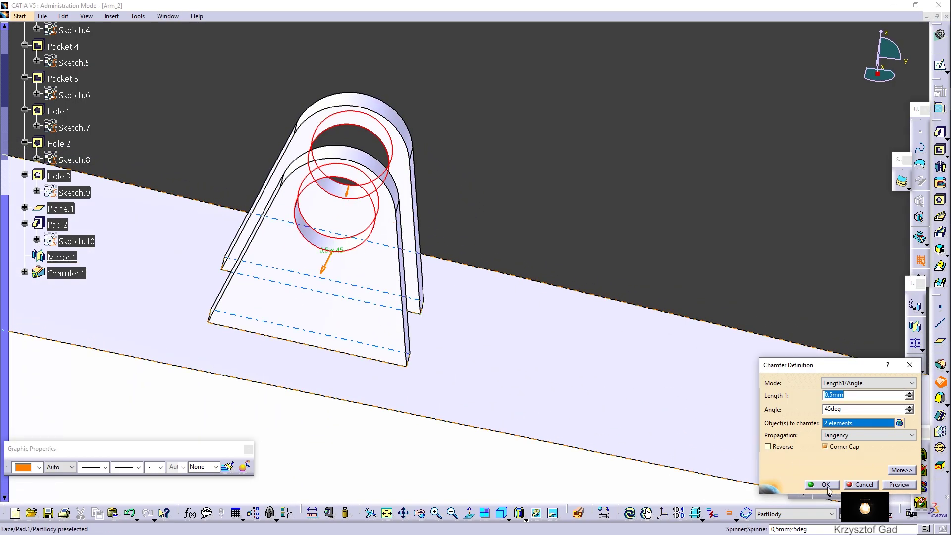
click(825, 485)
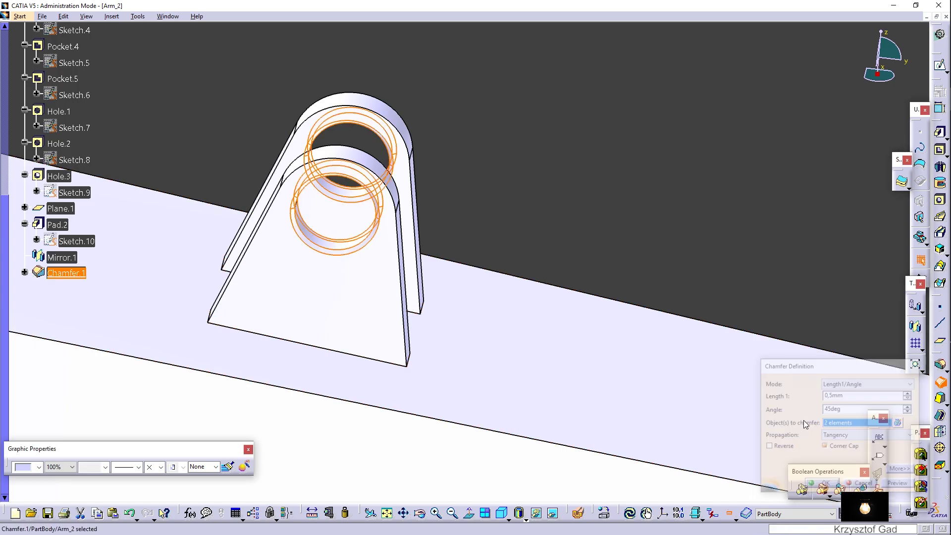
Step: Fillet the eight lug base edges with a 2 mm radius
click(936, 368)
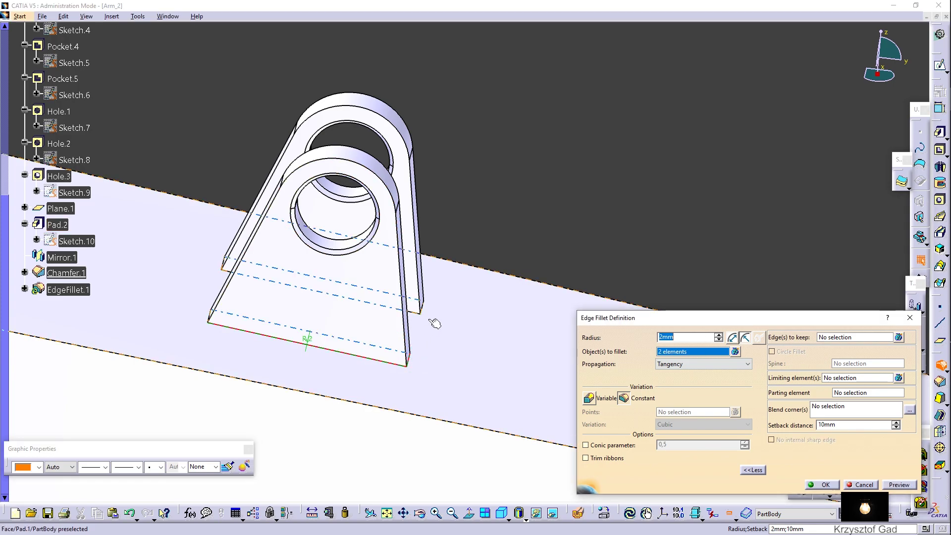
click(418, 317)
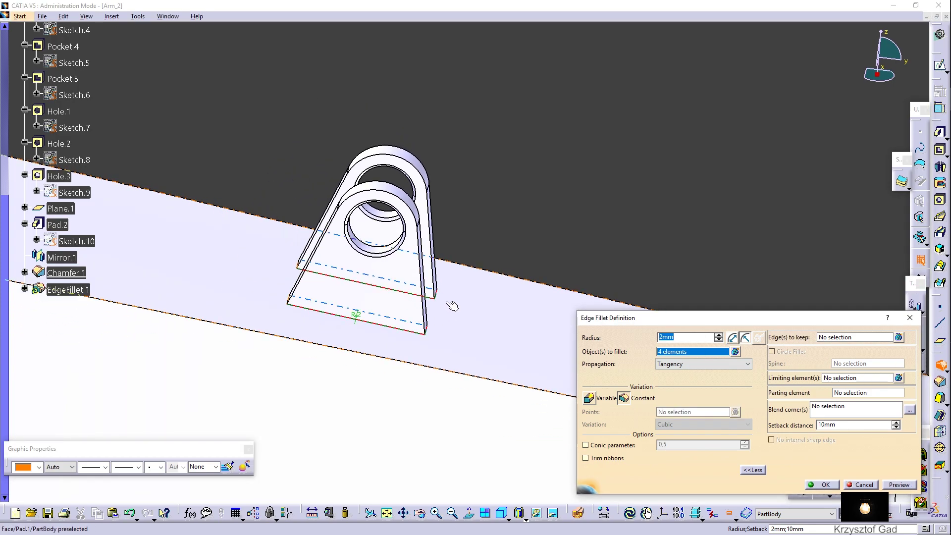
middle_drag(446, 304, 315, 328)
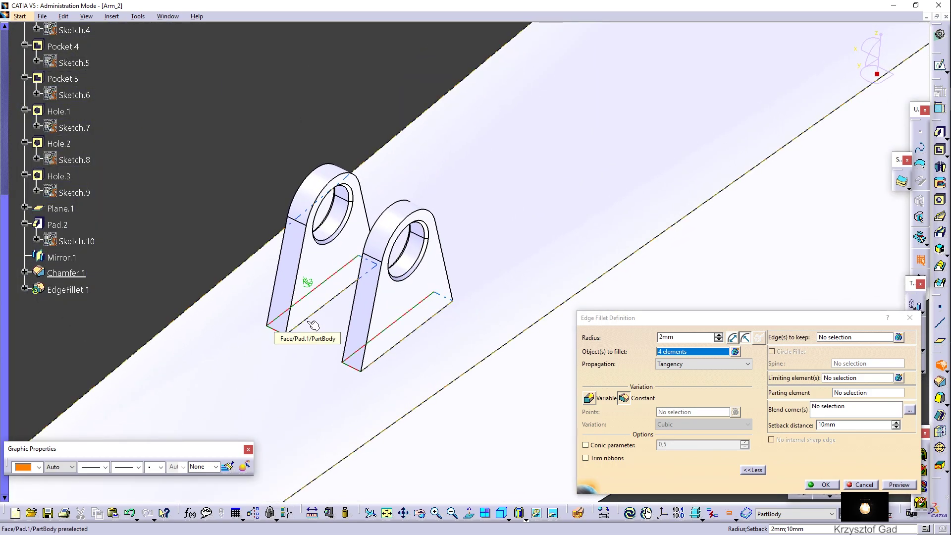
click(308, 316)
mouse_move(397, 343)
middle_down()
mouse_move(430, 334)
mouse_move(351, 373)
mouse_move(323, 361)
middle_up()
click(318, 355)
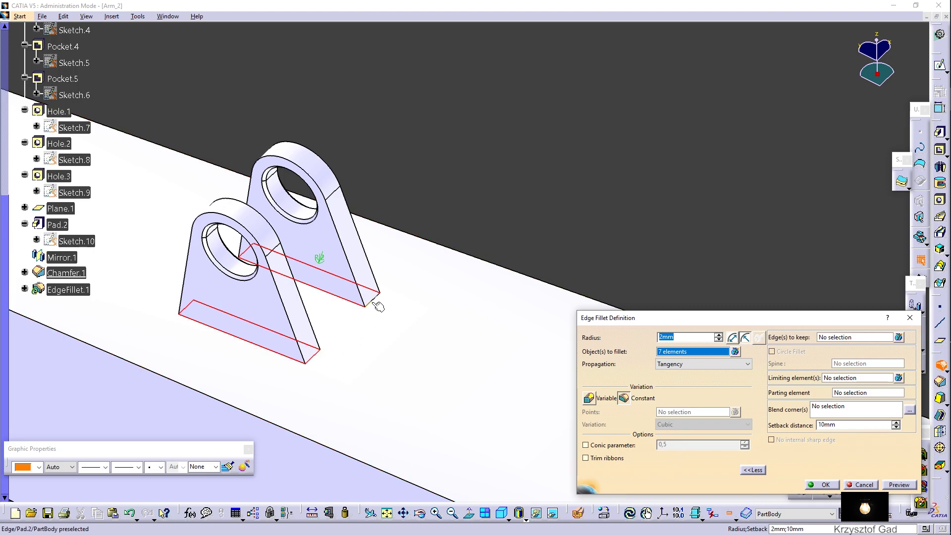
click(825, 485)
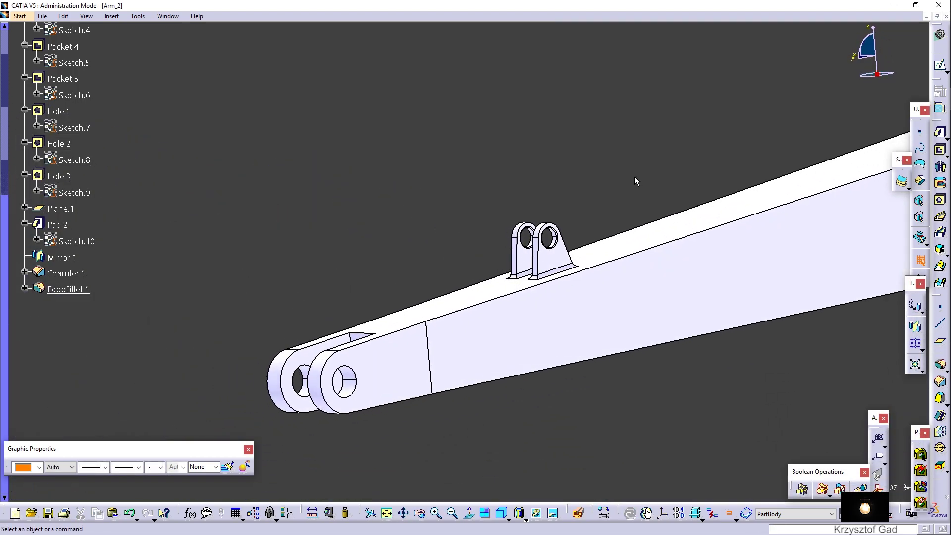
mouse_move(634, 177)
middle_down()
mouse_move(640, 210)
mouse_move(687, 277)
middle_up()
Step: Create Chamfer.2: bevel the six clevis-end hole edges 1 mm at 45°
click(938, 383)
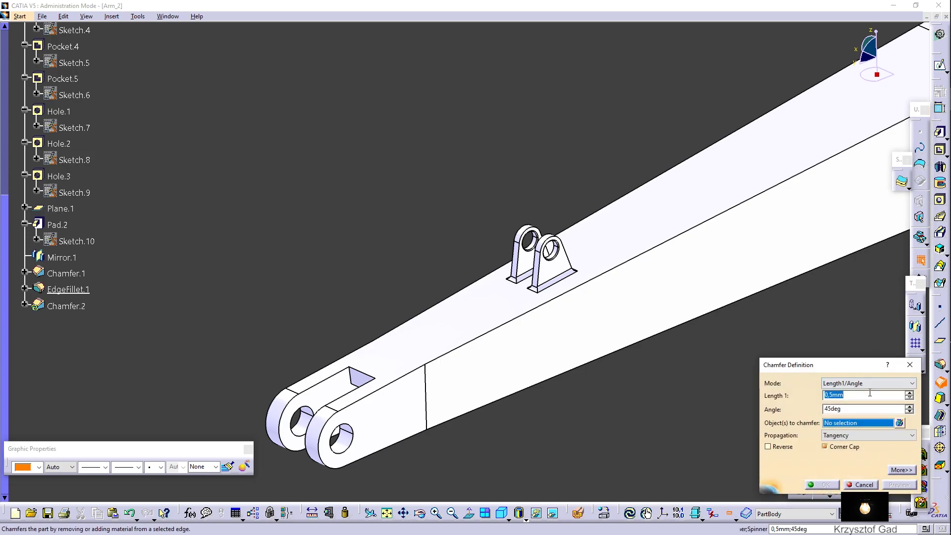
mouse_move(317, 416)
ctrl+middle_down()
mouse_move(316, 384)
mouse_move(522, 336)
mouse_move(562, 344)
ctrl+middle_up()
click(248, 354)
click(478, 296)
mouse_move(478, 297)
ctrl+middle_down()
mouse_move(414, 288)
mouse_move(393, 348)
mouse_move(382, 312)
ctrl+middle_up()
click(383, 312)
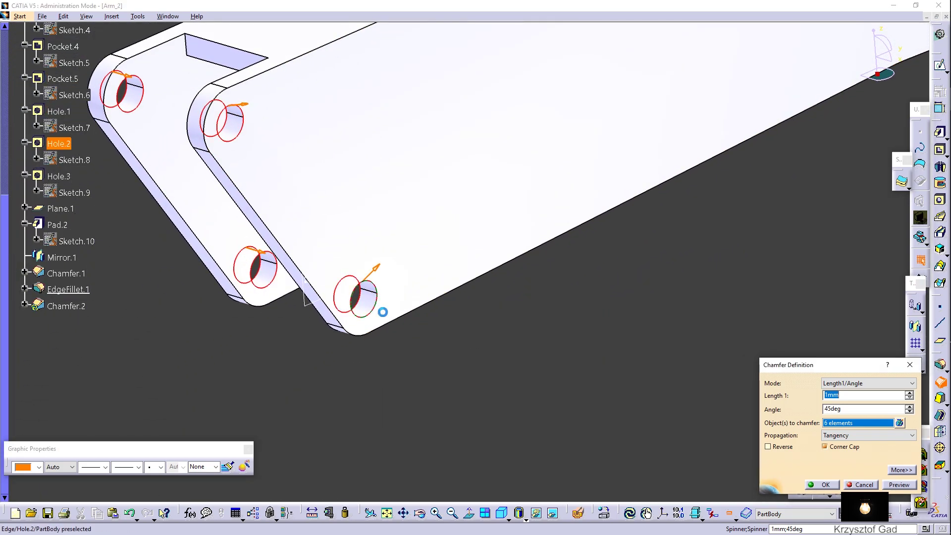
click(822, 484)
mouse_move(744, 442)
middle_down()
mouse_move(616, 353)
mouse_move(888, 391)
middle_up()
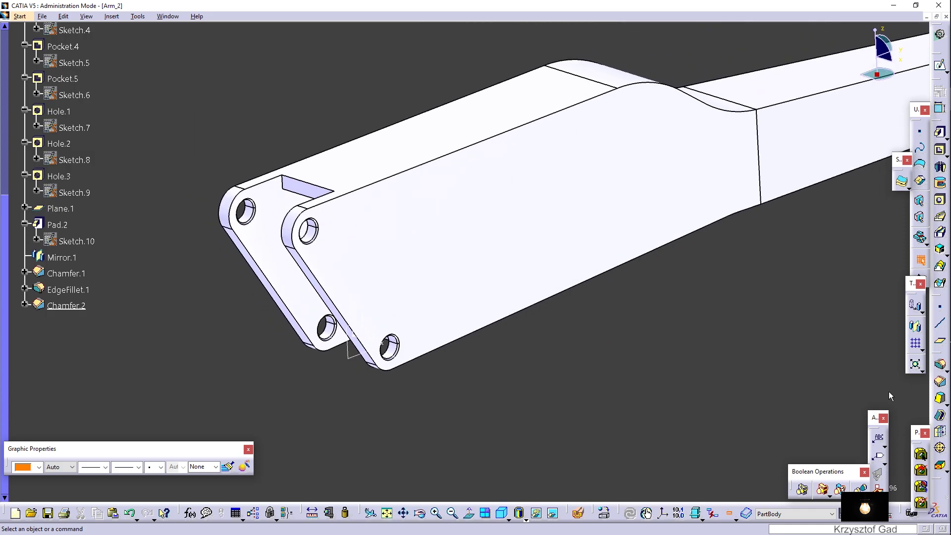
click(939, 365)
Step: Select the arm's side edges and the end lug edges for a 1 mm edge fillet
middle_drag(676, 248, 617, 246)
click(617, 246)
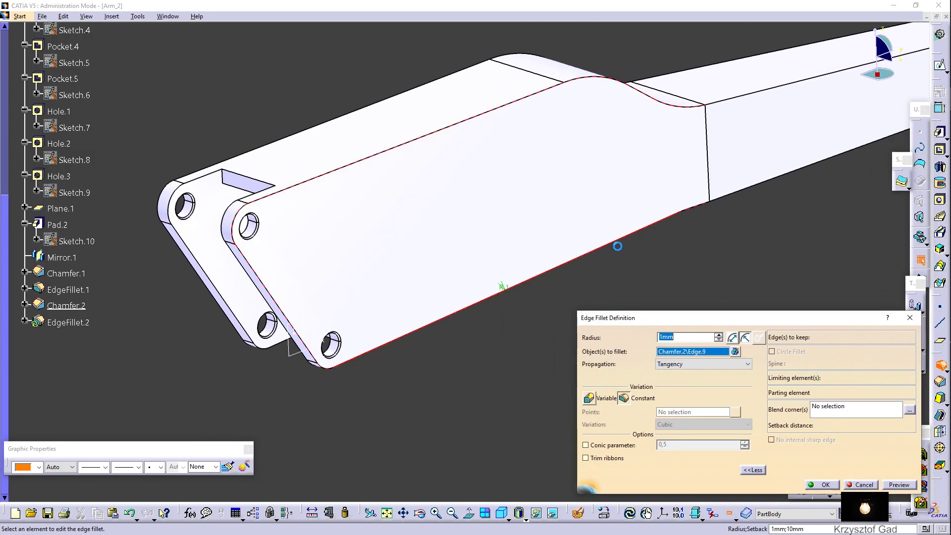
click(764, 184)
click(788, 92)
middle_drag(787, 92, 544, 266)
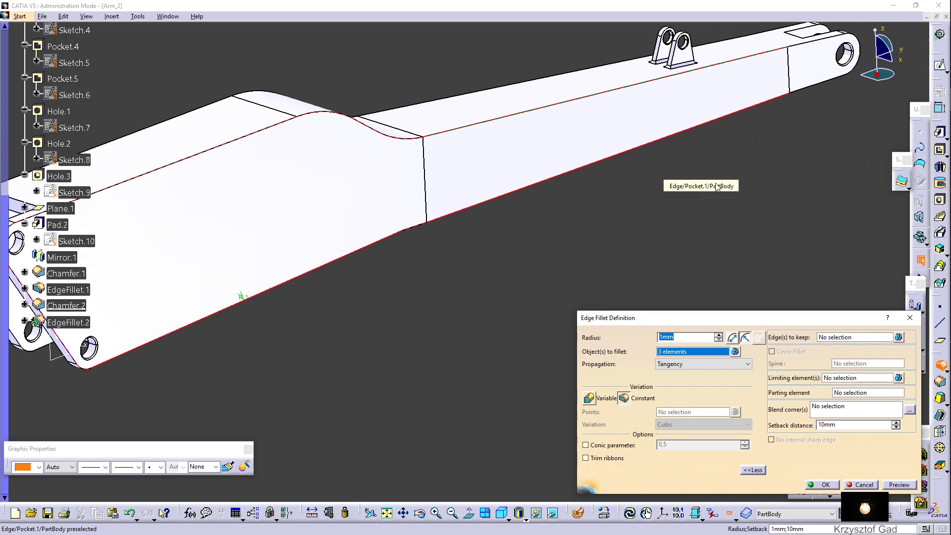
mouse_move(647, 209)
middle_down()
mouse_move(457, 276)
mouse_move(389, 241)
middle_up()
click(403, 131)
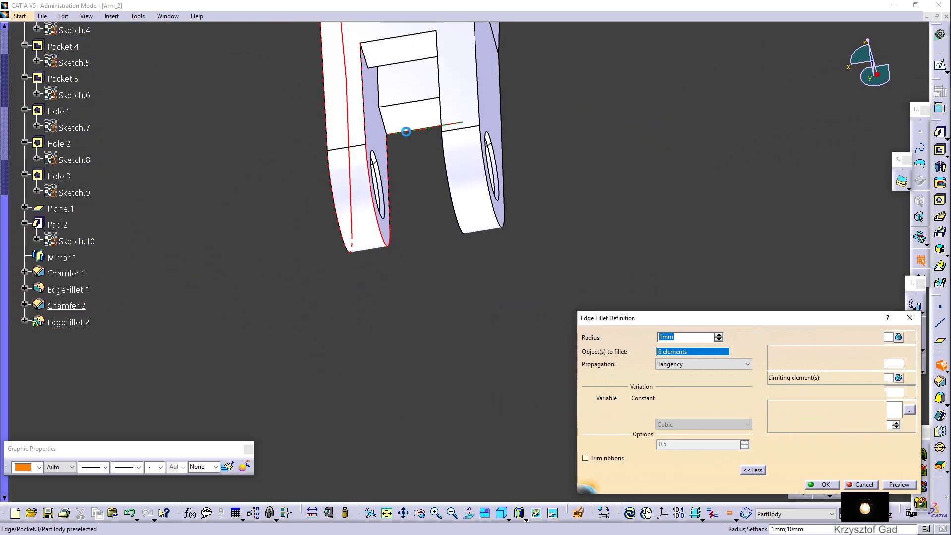
click(384, 91)
Step: Add the forked-end lug edges, fork slot edge and arm top edges to the fillet
middle_drag(385, 91, 416, 275)
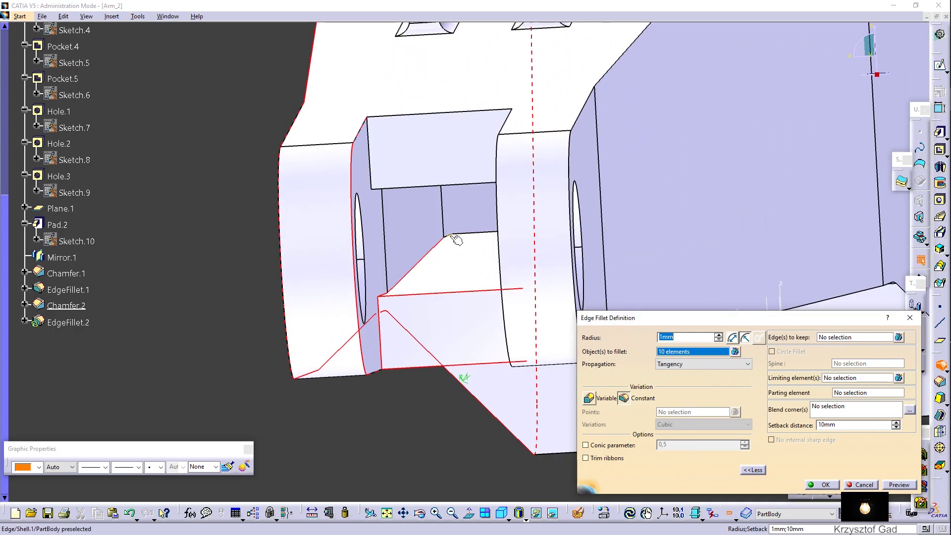
click(460, 238)
key(Return)
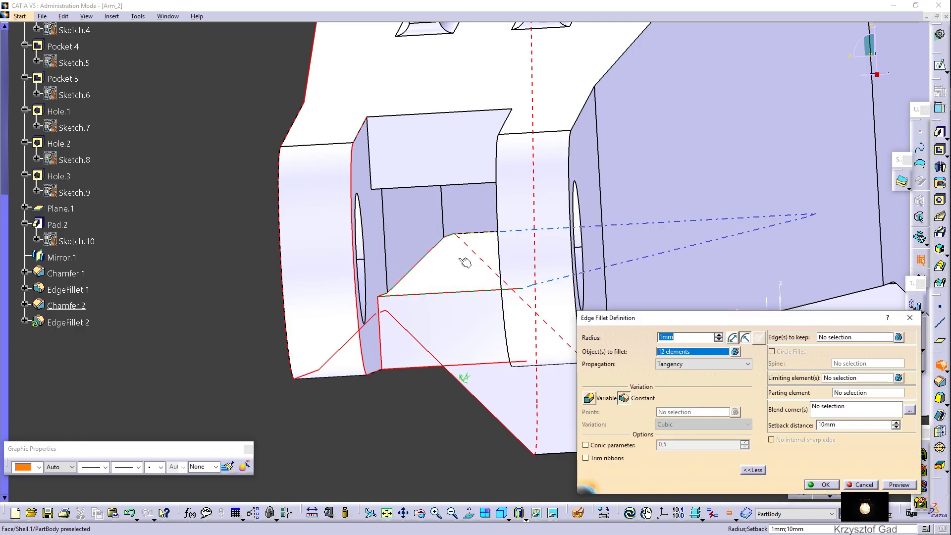
middle_drag(471, 283, 462, 228)
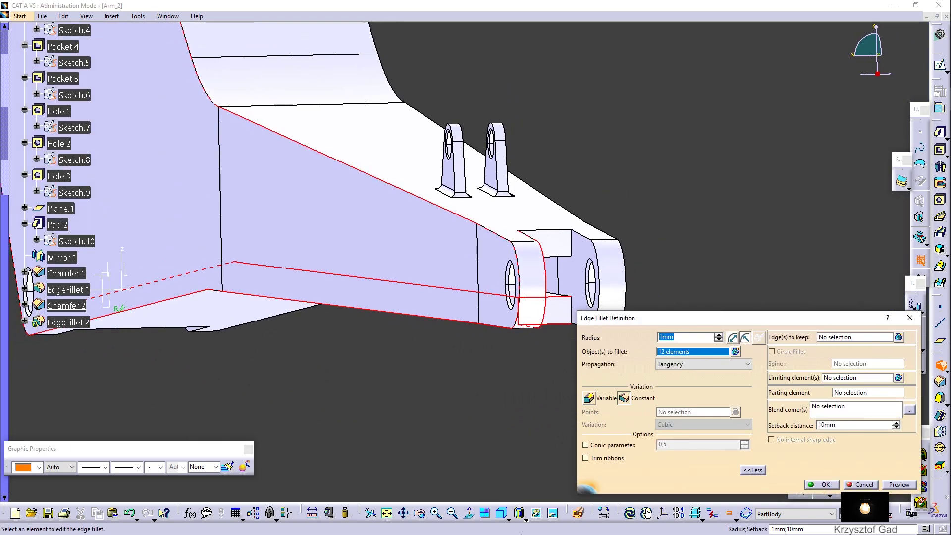
click(462, 228)
mouse_move(504, 272)
middle_down()
mouse_move(645, 225)
mouse_move(534, 242)
middle_up()
click(535, 241)
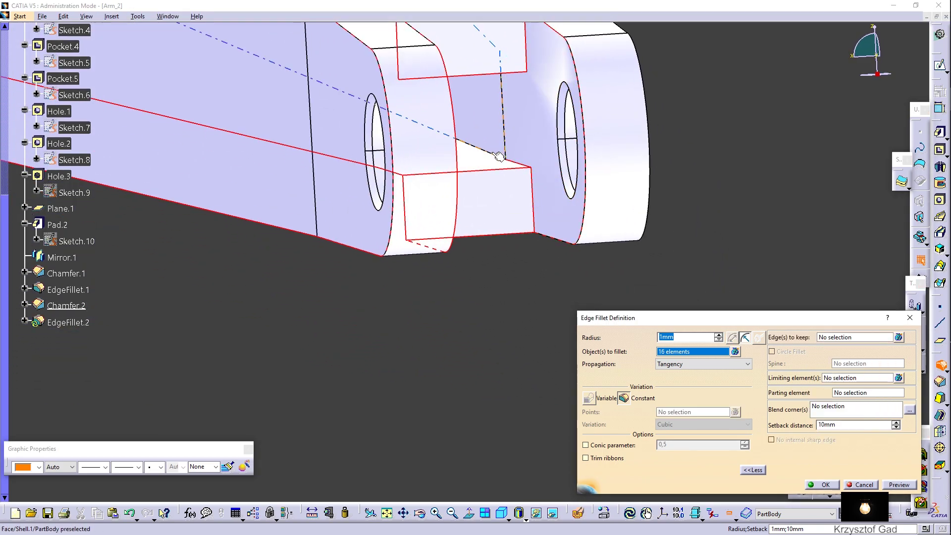
click(513, 180)
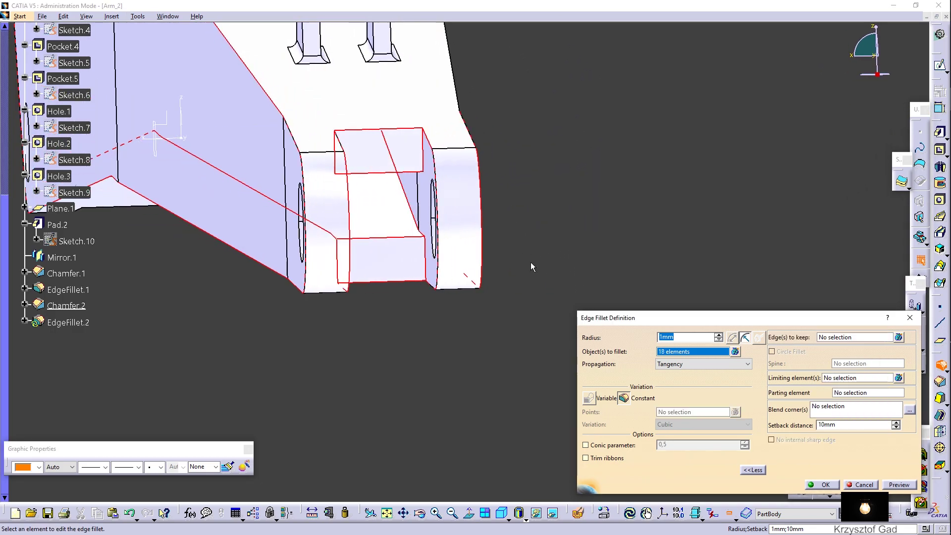
mouse_move(513, 179)
middle_down()
mouse_move(422, 266)
mouse_move(426, 219)
middle_up()
click(438, 256)
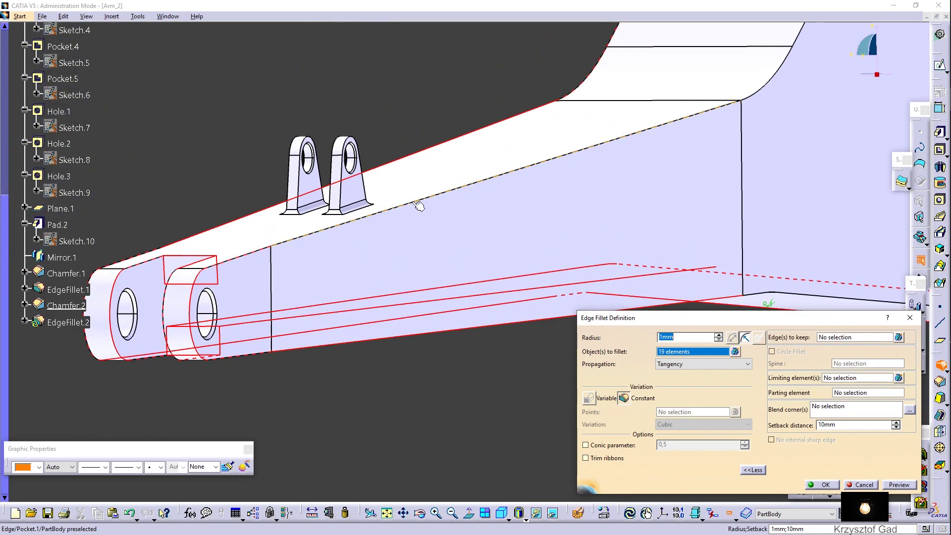
mouse_move(465, 146)
middle_down()
mouse_move(514, 297)
mouse_move(535, 267)
mouse_move(522, 276)
mouse_move(604, 307)
mouse_move(460, 213)
mouse_move(401, 367)
middle_up()
Step: Add the remaining wide fork-end edges, bringing EdgeFillet.2 to 28 edges, and preview it
click(460, 213)
click(411, 327)
click(401, 366)
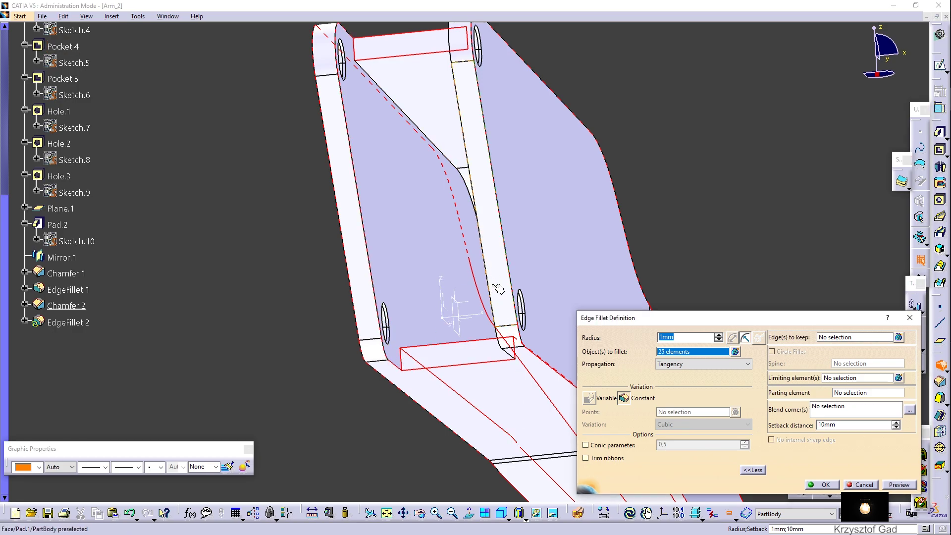
mouse_move(498, 306)
middle_down()
mouse_move(483, 329)
mouse_move(410, 274)
middle_up()
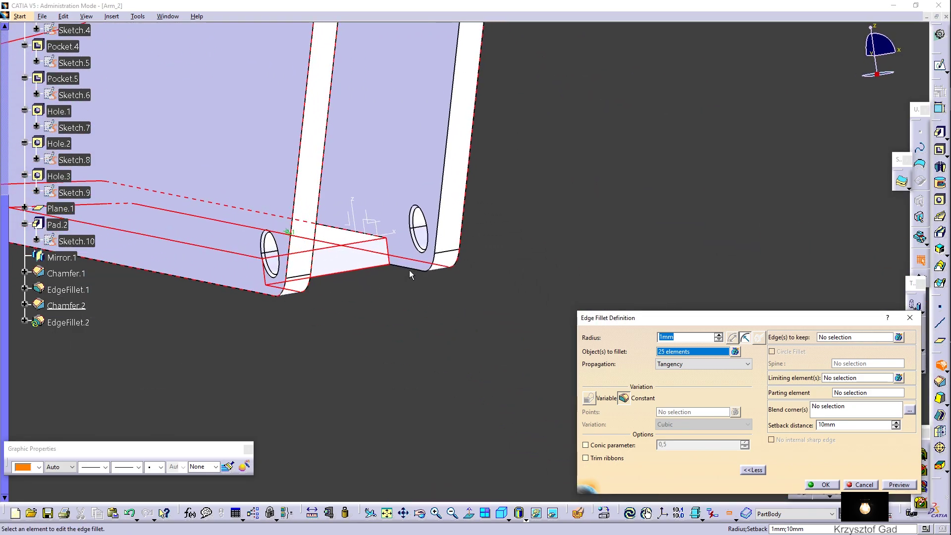
mouse_move(425, 317)
middle_down()
mouse_move(409, 333)
mouse_move(357, 248)
mouse_move(354, 176)
mouse_move(299, 193)
mouse_move(290, 186)
middle_up()
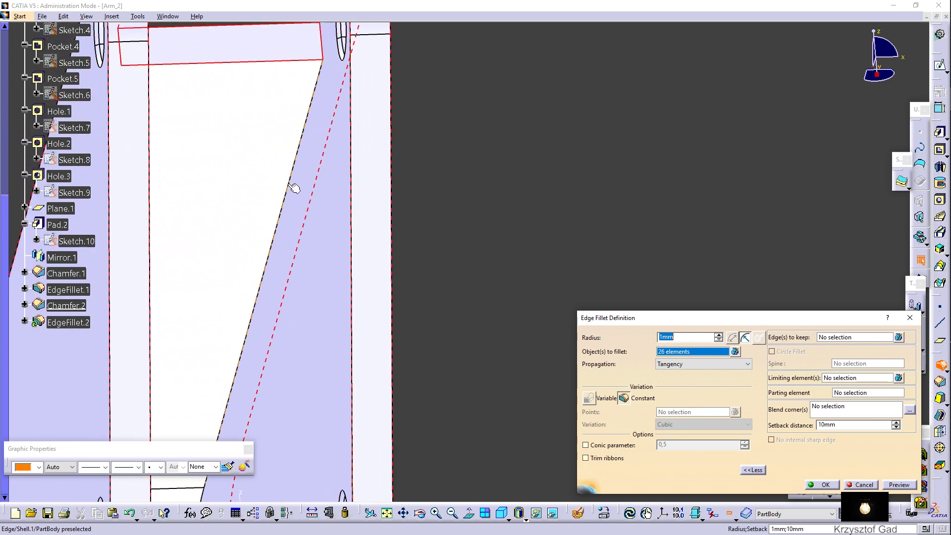
middle_drag(314, 310, 295, 106)
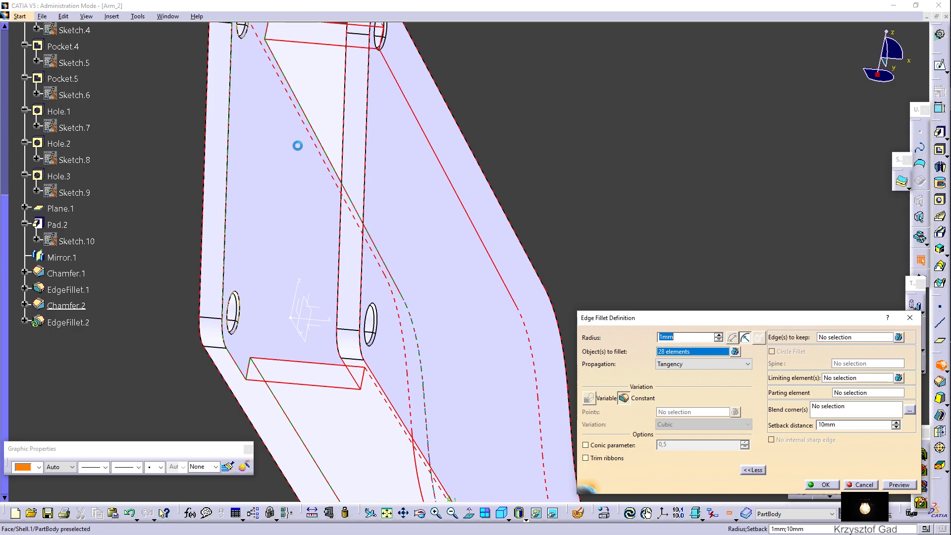
mouse_move(298, 146)
ctrl+middle_down()
mouse_move(306, 234)
mouse_move(308, 185)
mouse_move(282, 295)
mouse_move(265, 297)
mouse_move(451, 308)
ctrl+middle_up()
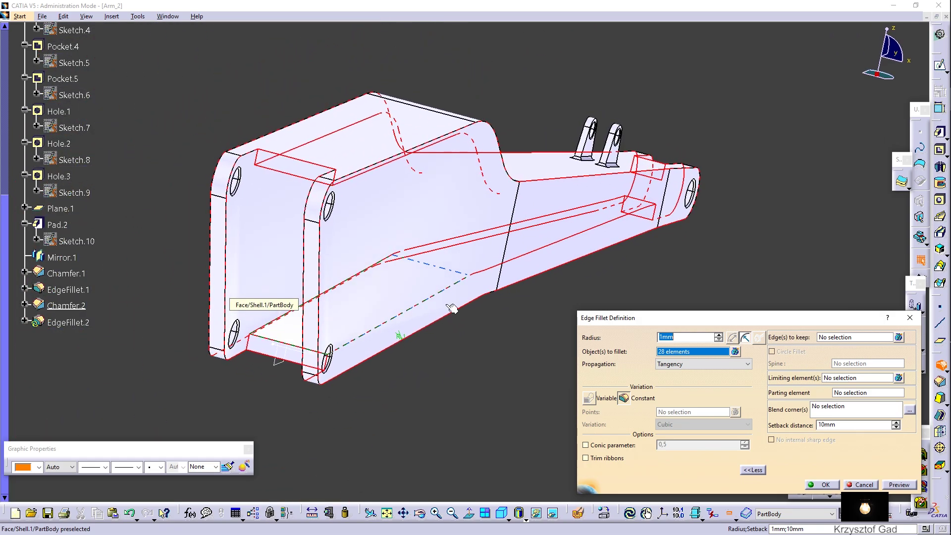
click(899, 486)
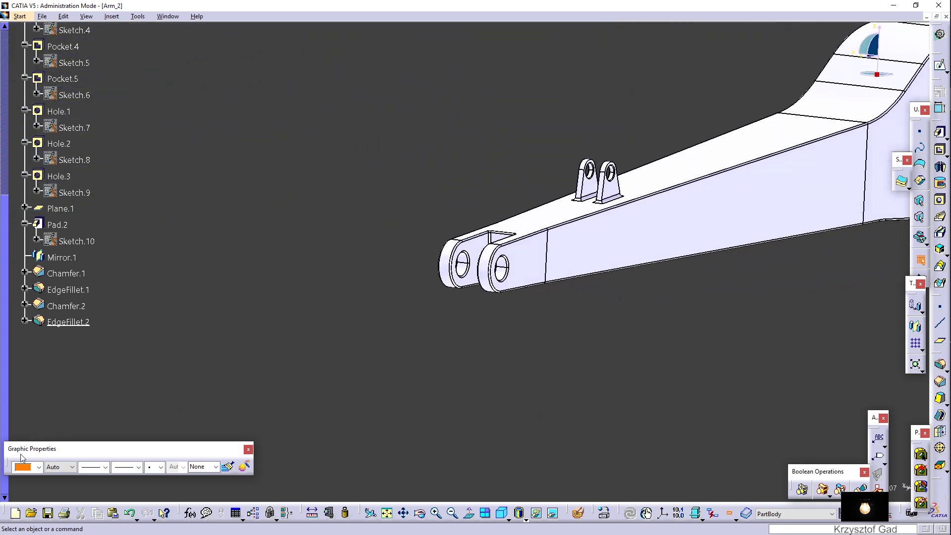
Step: Colour the PartBody blue through its graphic properties
scroll(50, 198, up, 5)
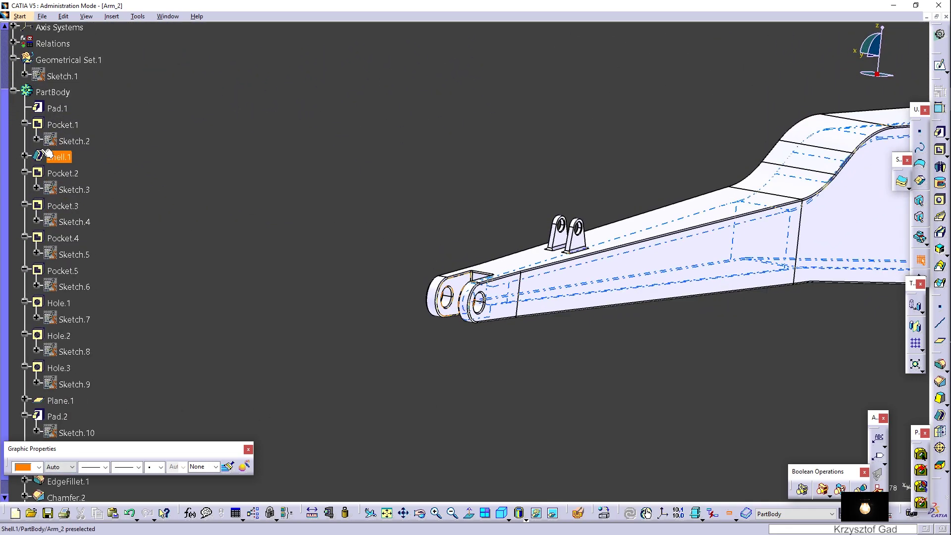
click(55, 108)
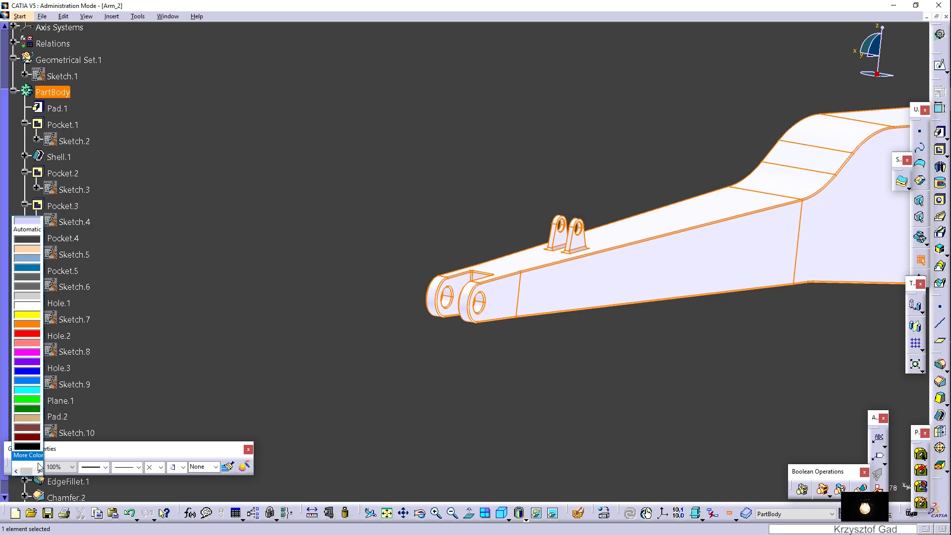
click(31, 371)
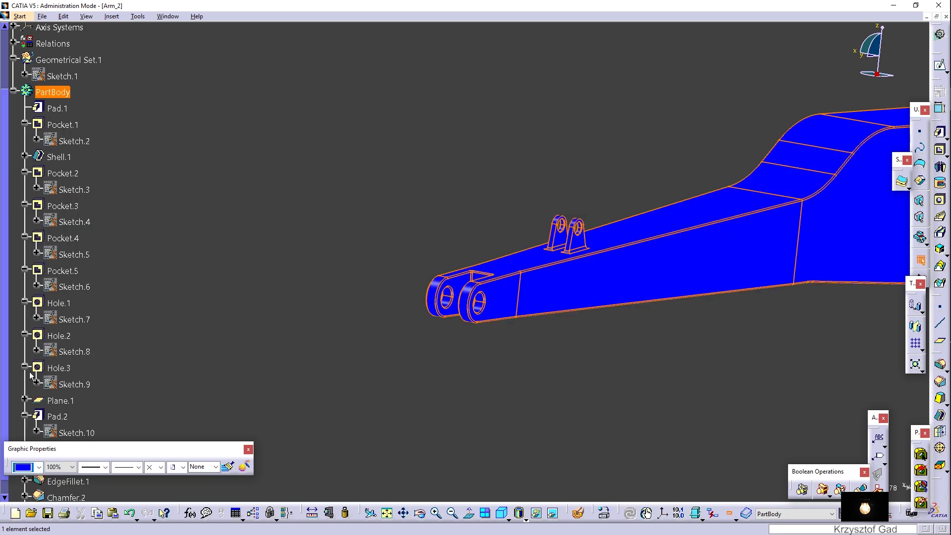
click(184, 341)
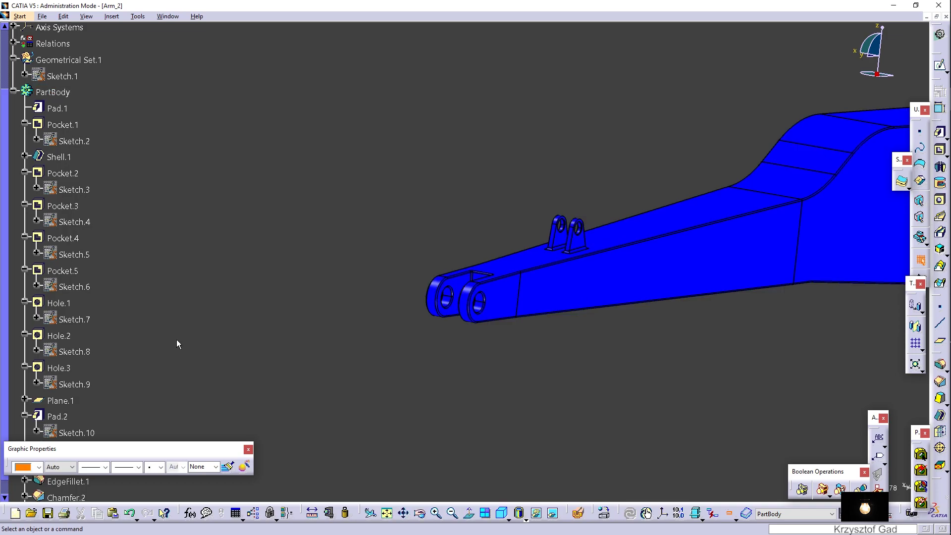
mouse_move(165, 354)
middle_down()
mouse_move(278, 339)
mouse_move(605, 260)
mouse_move(462, 265)
mouse_move(266, 297)
mouse_move(293, 284)
middle_up()
Step: Hide Plane.1 and the axis system
right_click(297, 272)
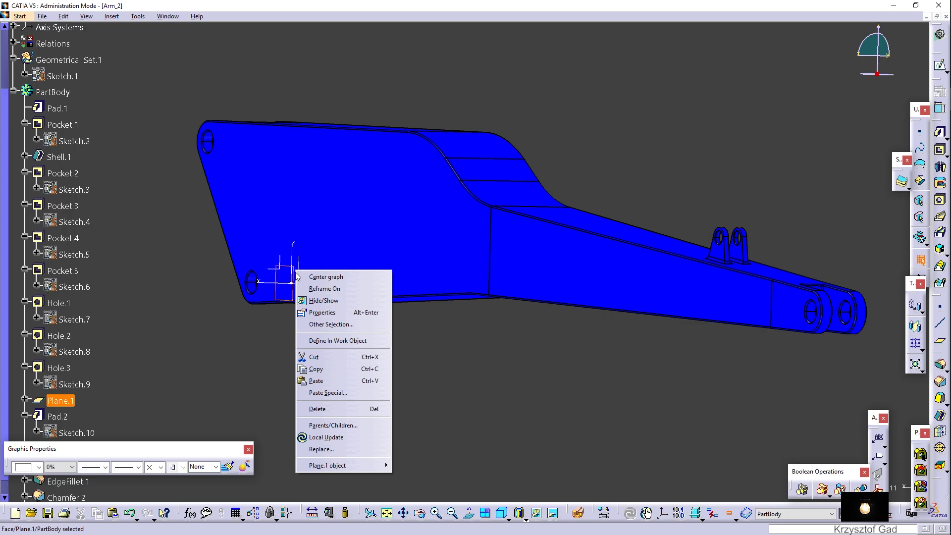
click(315, 303)
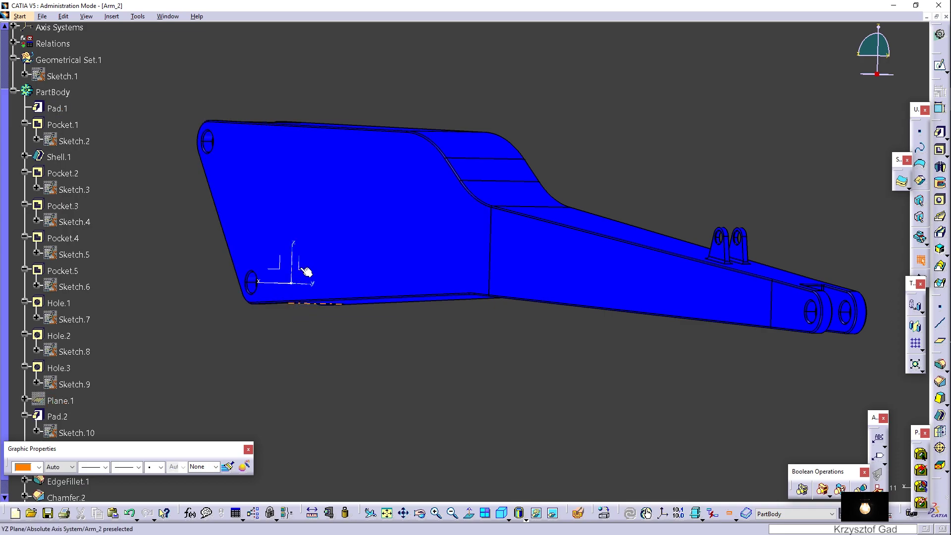
right_click(305, 271)
click(317, 298)
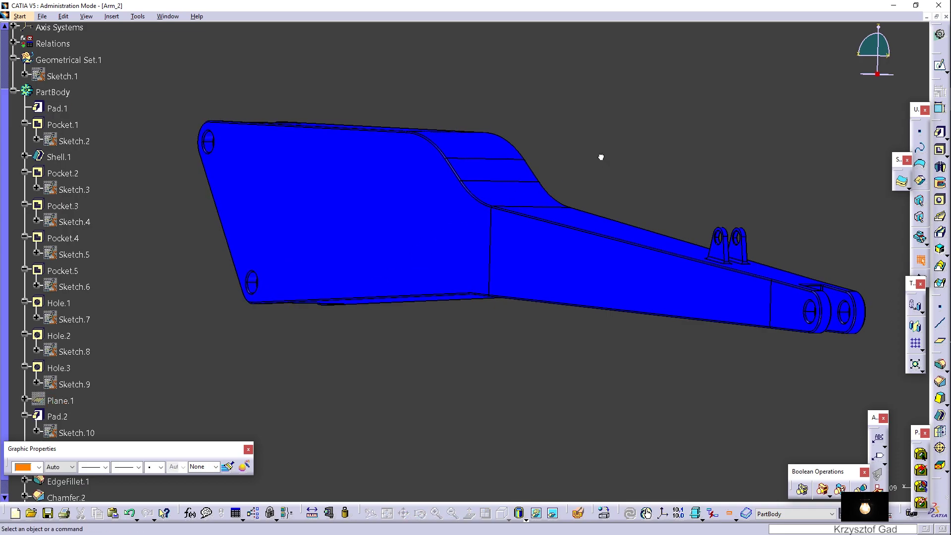
mouse_move(486, 260)
middle_down()
mouse_move(747, 208)
mouse_move(750, 287)
middle_up()
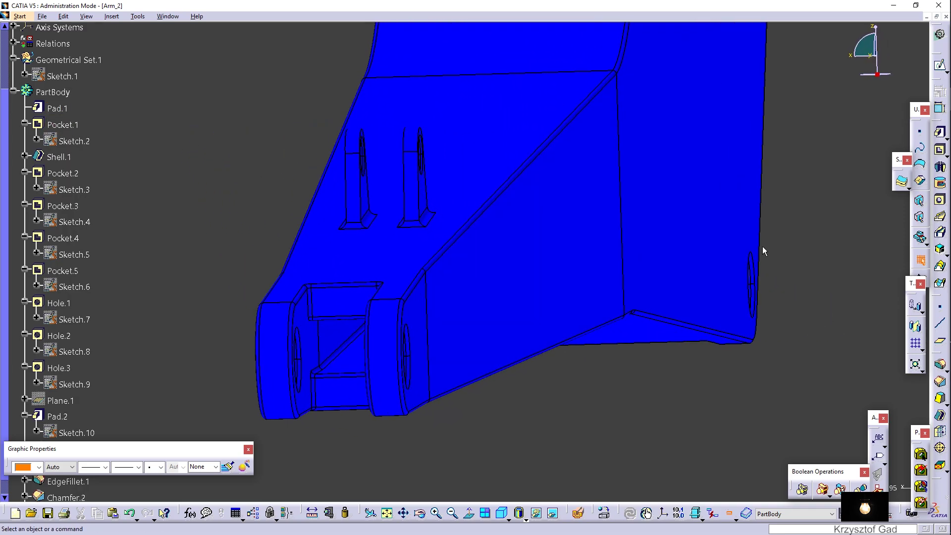